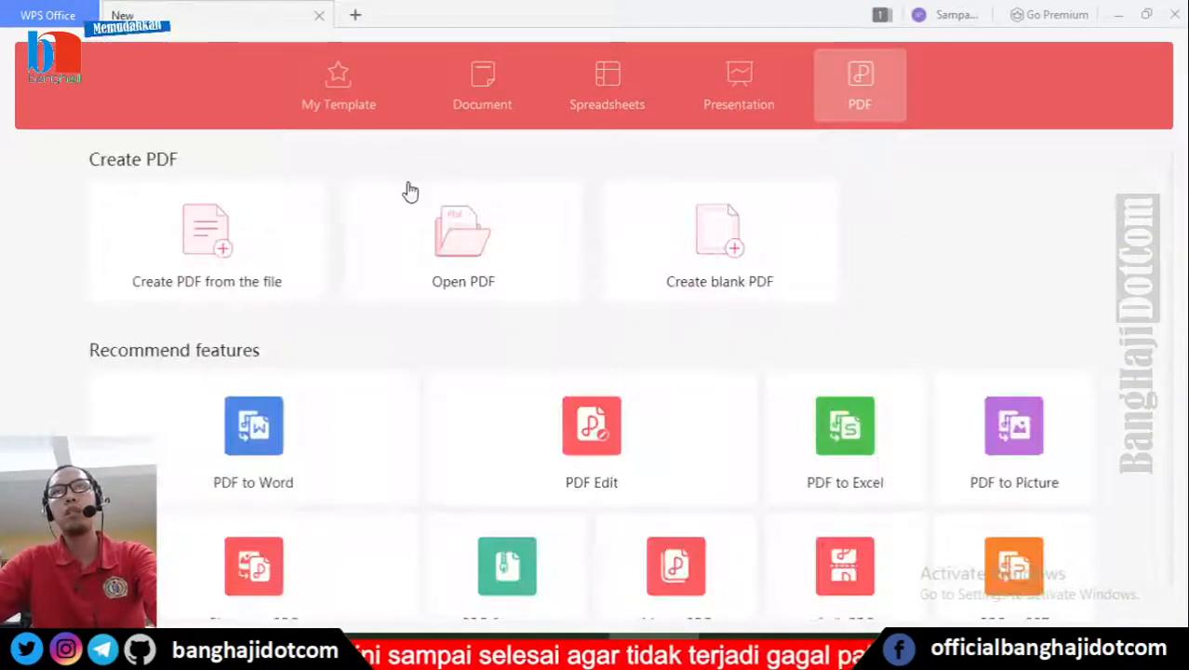
# - Open wps-pdf-a.pdf and wps-pdf-b.pdf together from the ^_bhc folder
pyautogui.click(466, 278)
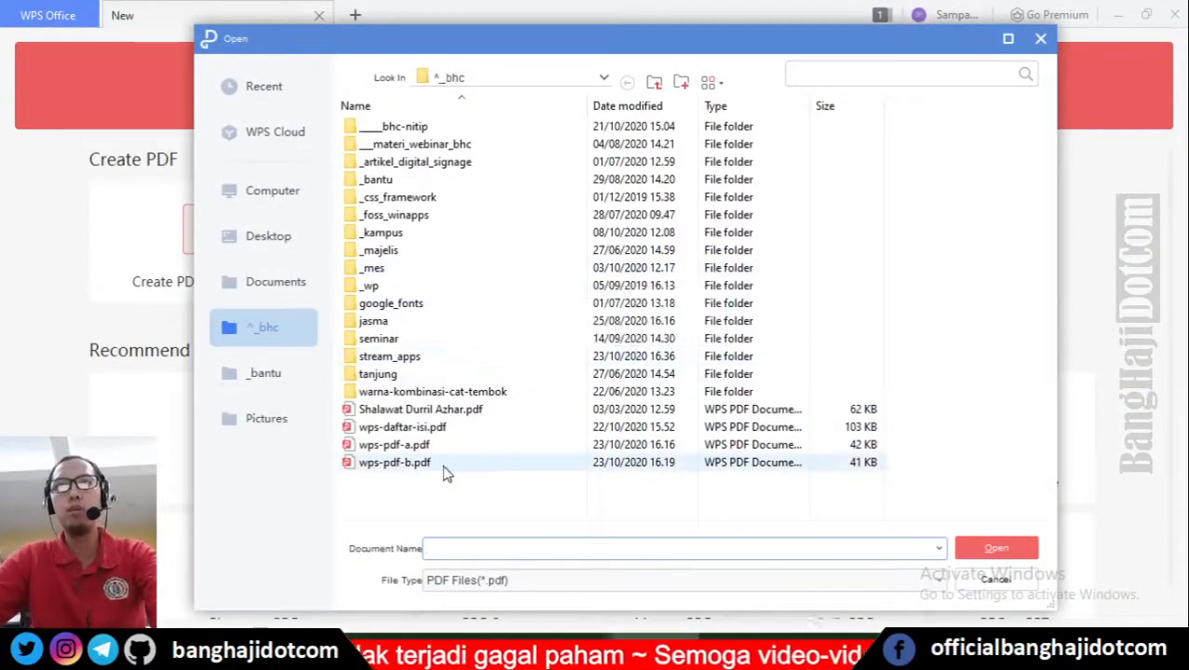
pyautogui.click(416, 448)
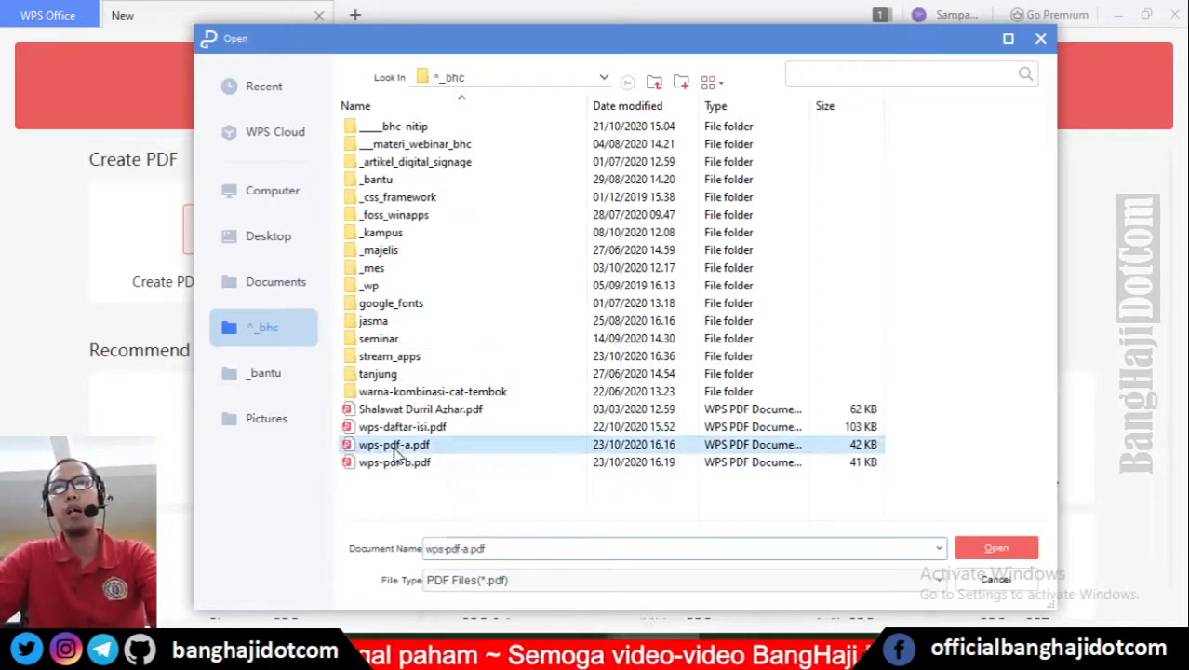
pyautogui.keyDown('ctrl'); pyautogui.click(400, 462); pyautogui.keyUp('ctrl')
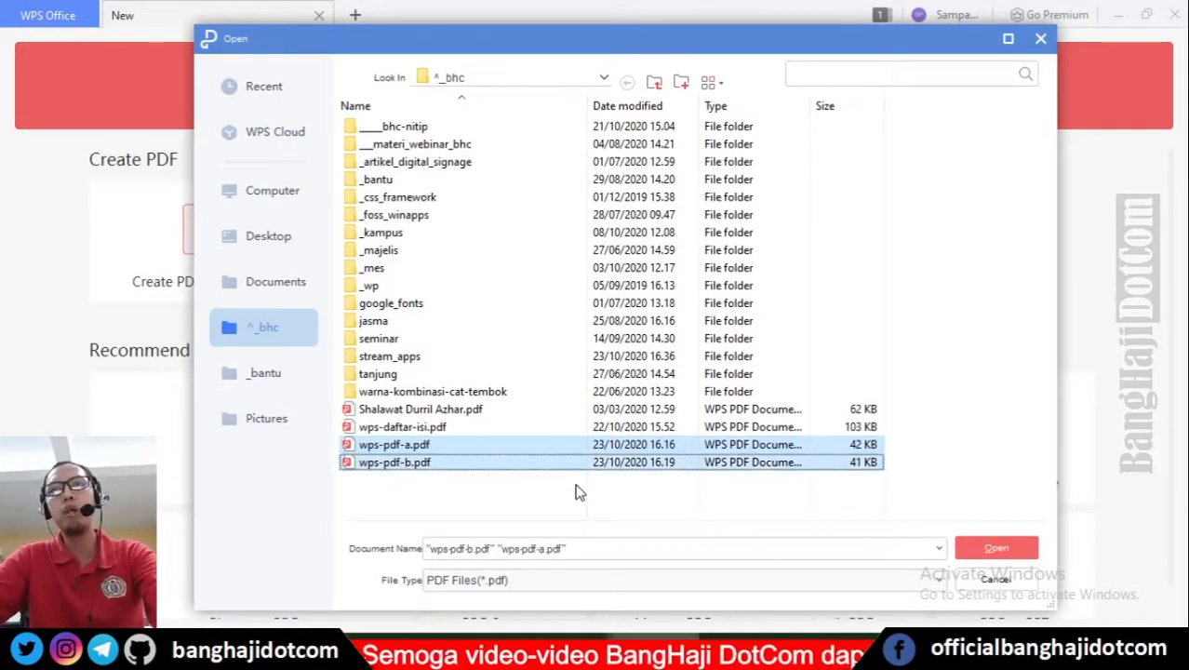
pyautogui.click(996, 549)
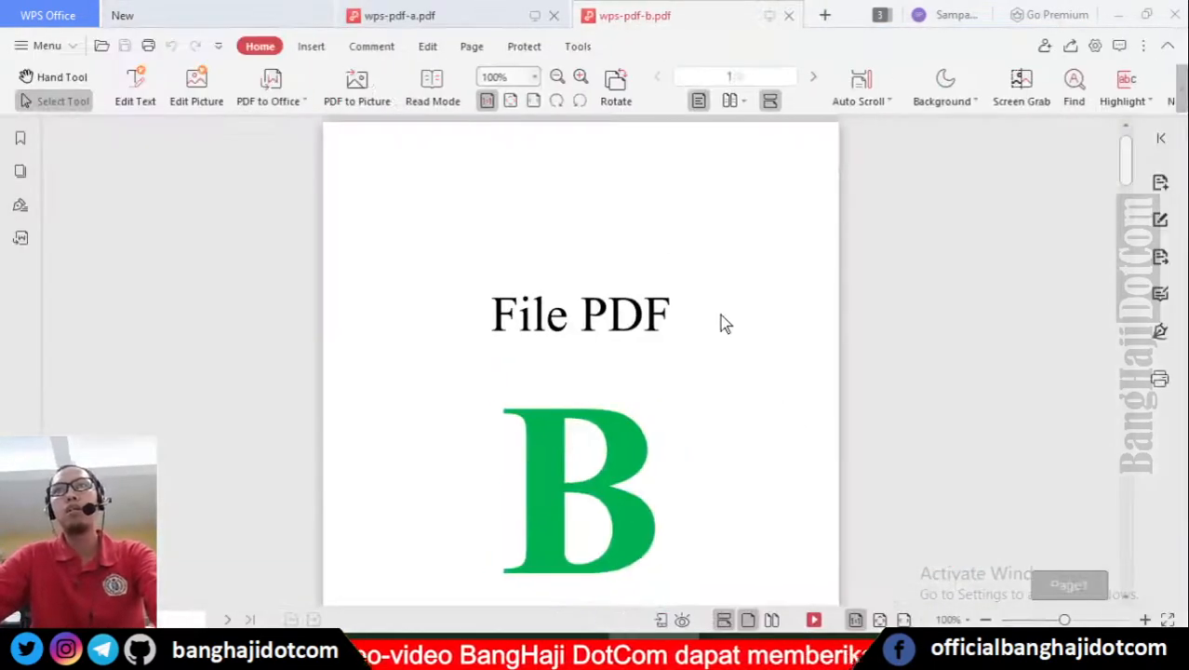
# - Set both wps-pdf-a.pdf and wps-pdf-b.pdf to fit a whole page in the view
pyautogui.click(433, 19)
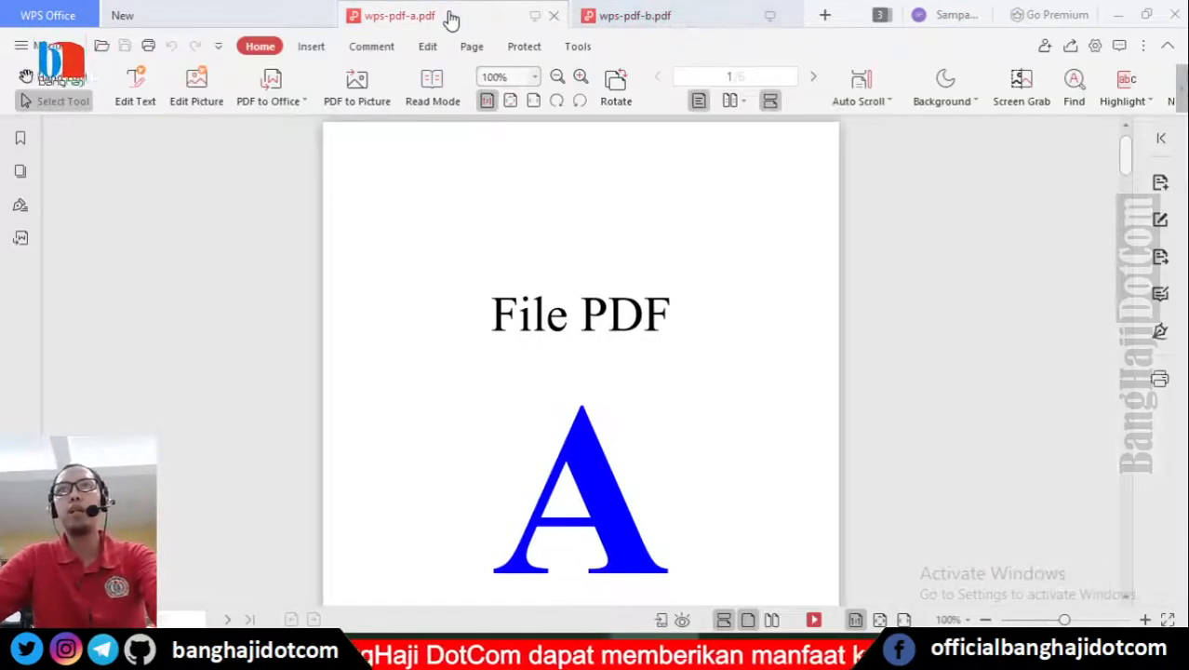
pyautogui.click(657, 28)
pyautogui.click(486, 29)
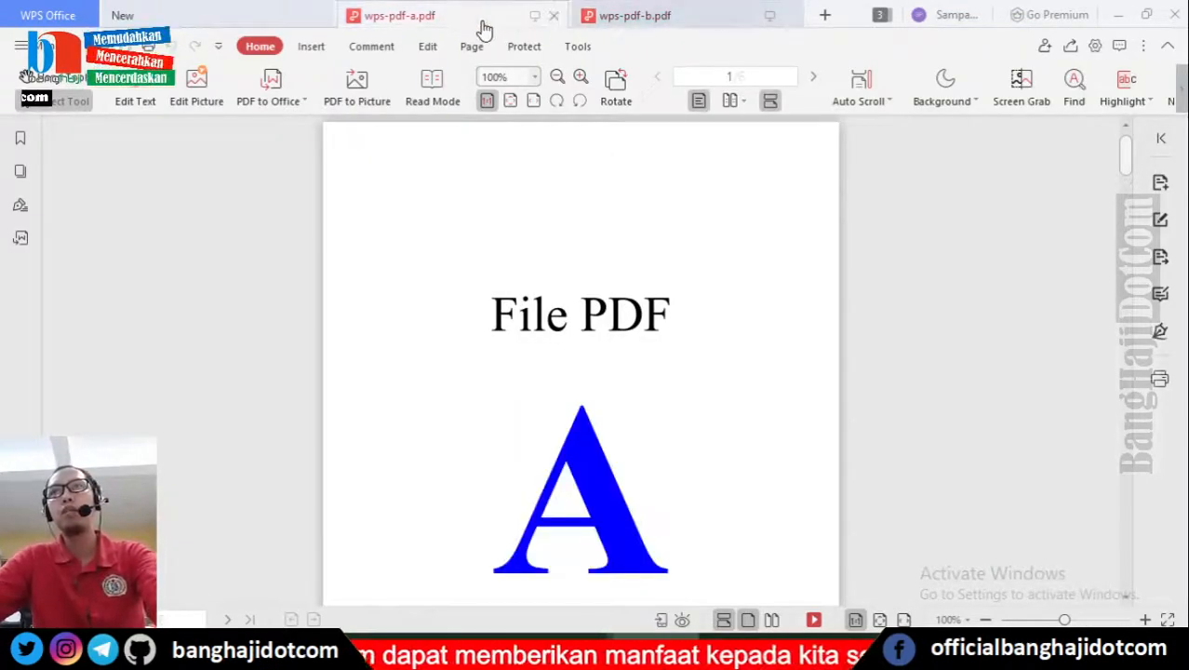
pyautogui.click(879, 621)
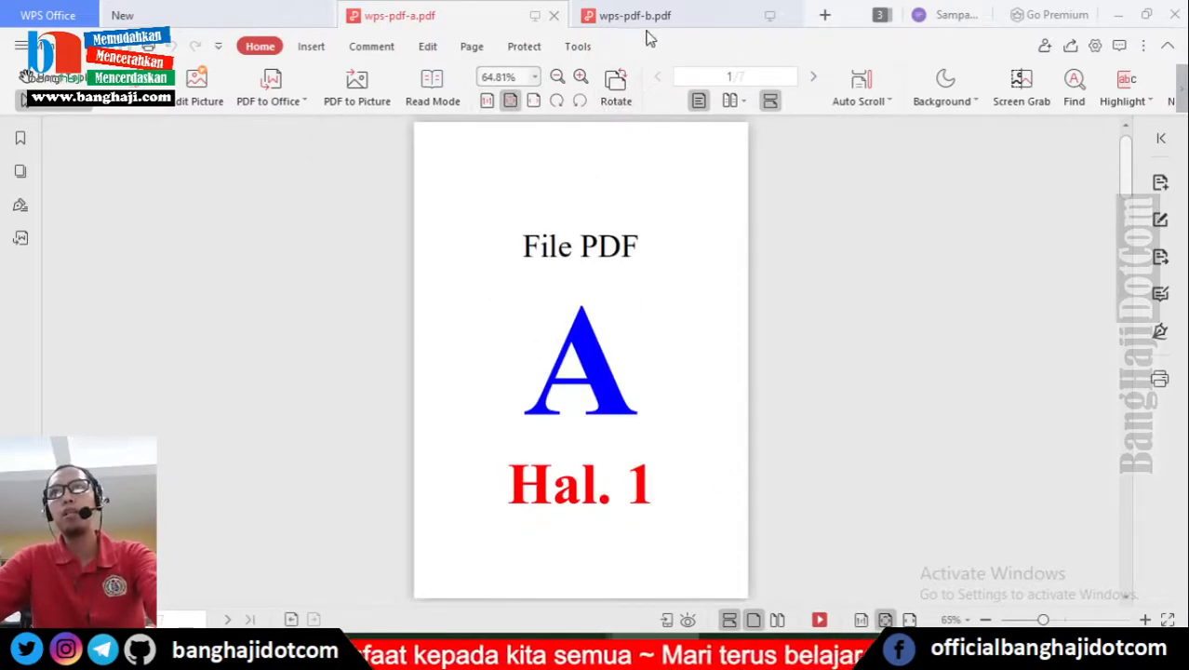
pyautogui.scroll(-5, 652, 431)
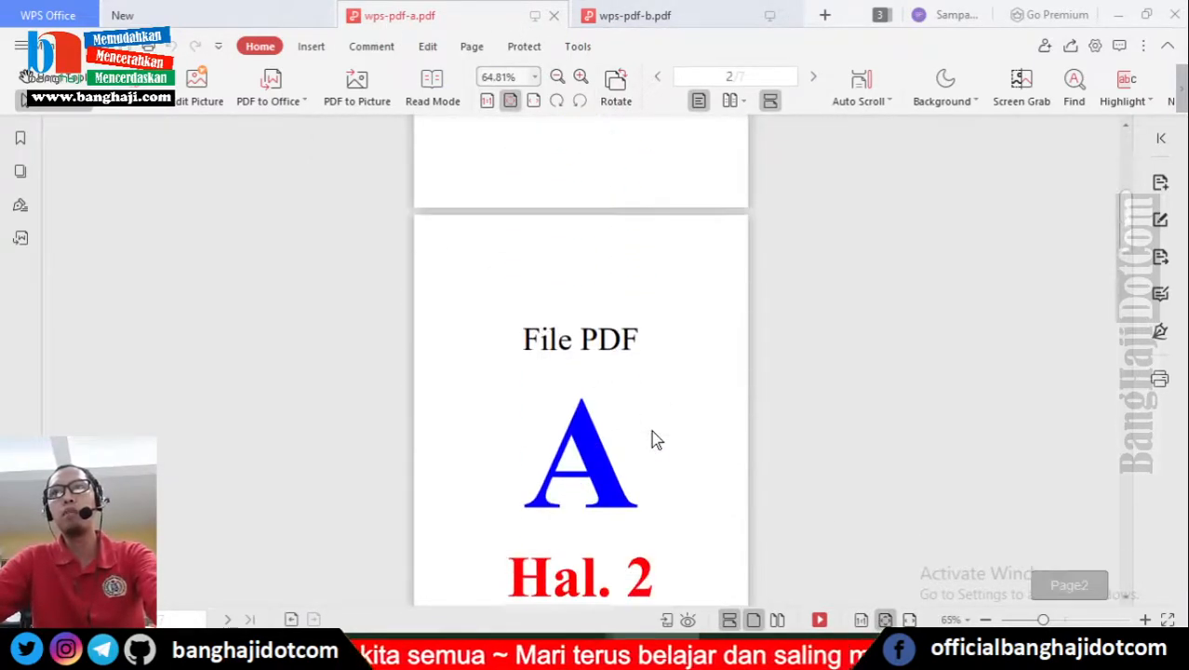
pyautogui.scroll(3, 651, 431)
pyautogui.click(680, 19)
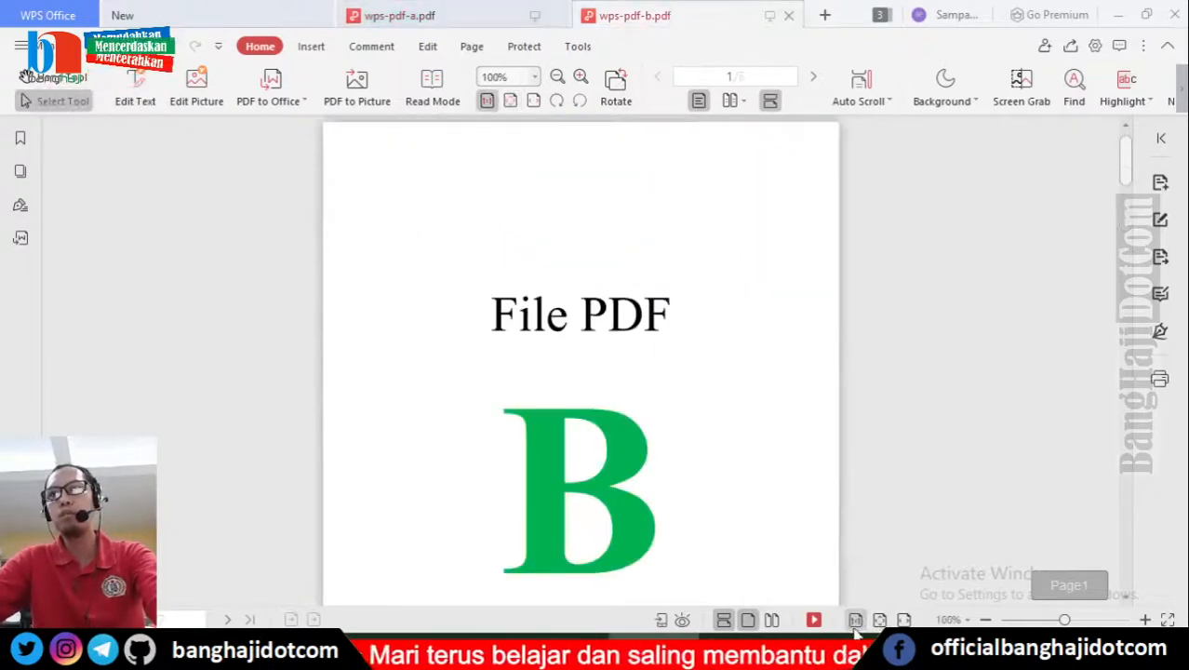
pyautogui.click(884, 621)
# - Look through the pages of wps-pdf-b.pdf, then those of wps-pdf-a.pdf up to its last page
pyautogui.scroll(-10, 842, 447)
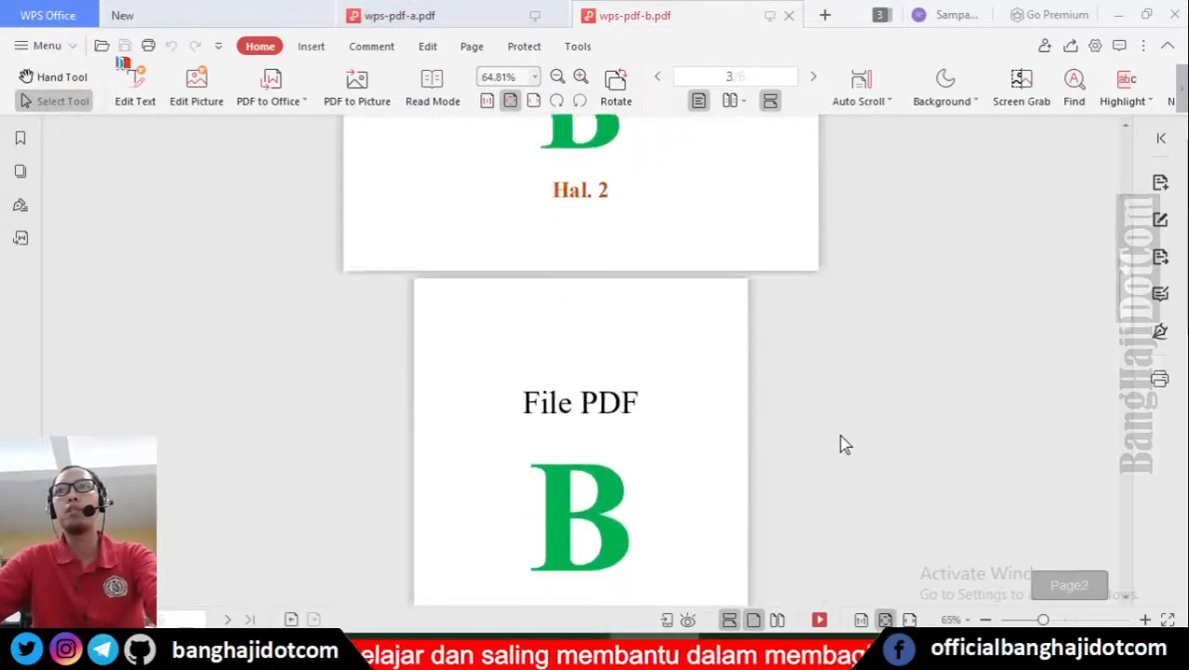
pyautogui.scroll(-10, 842, 445)
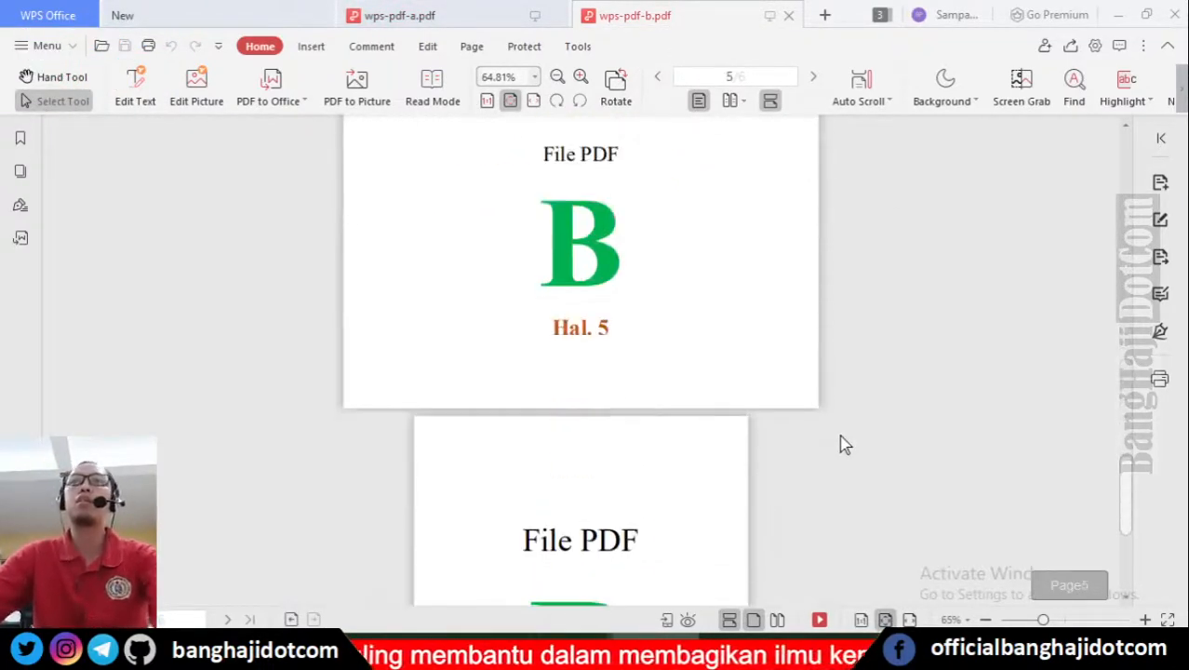
pyautogui.scroll(20, 842, 445)
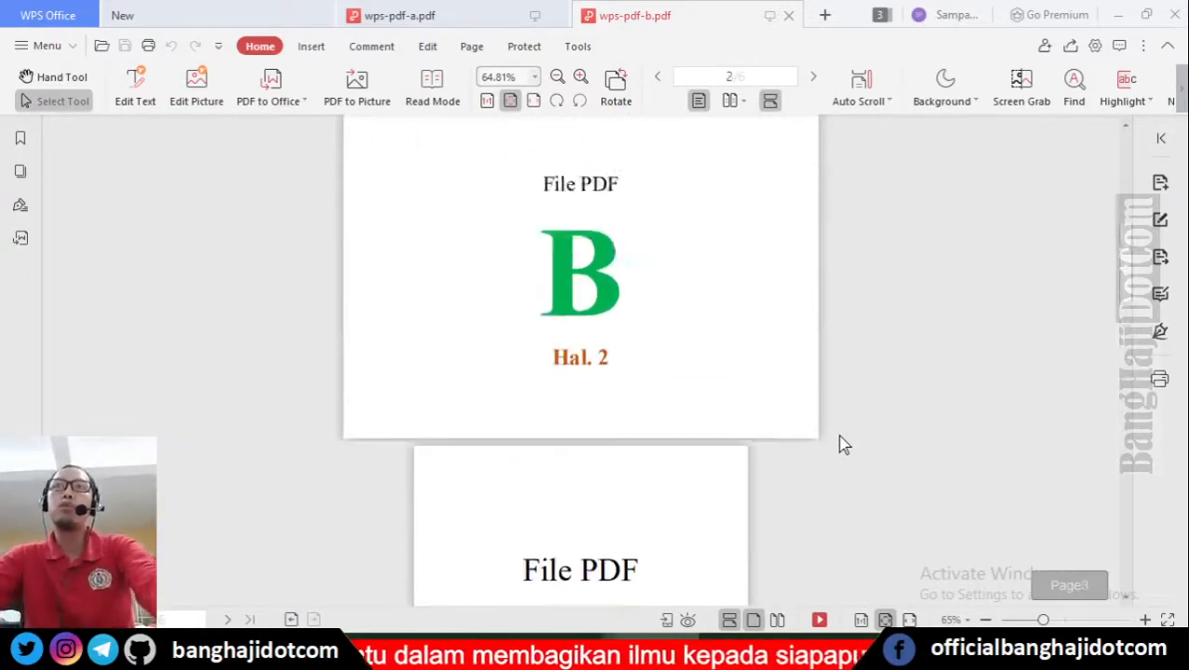
pyautogui.scroll(2, 842, 445)
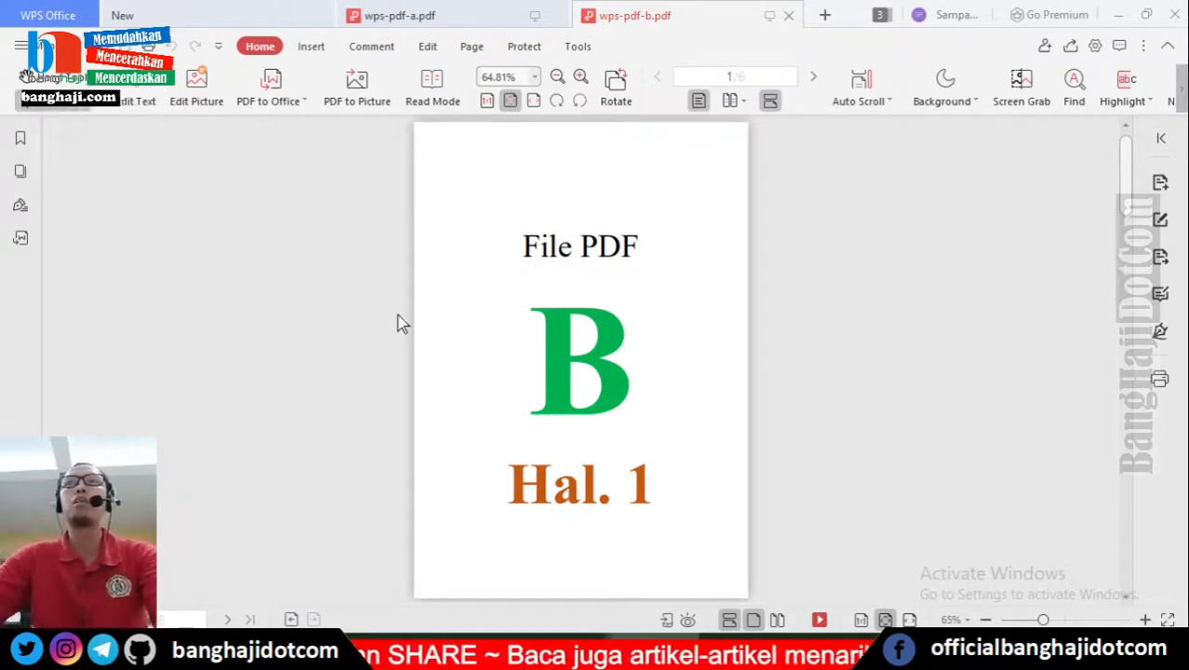
pyautogui.click(496, 11)
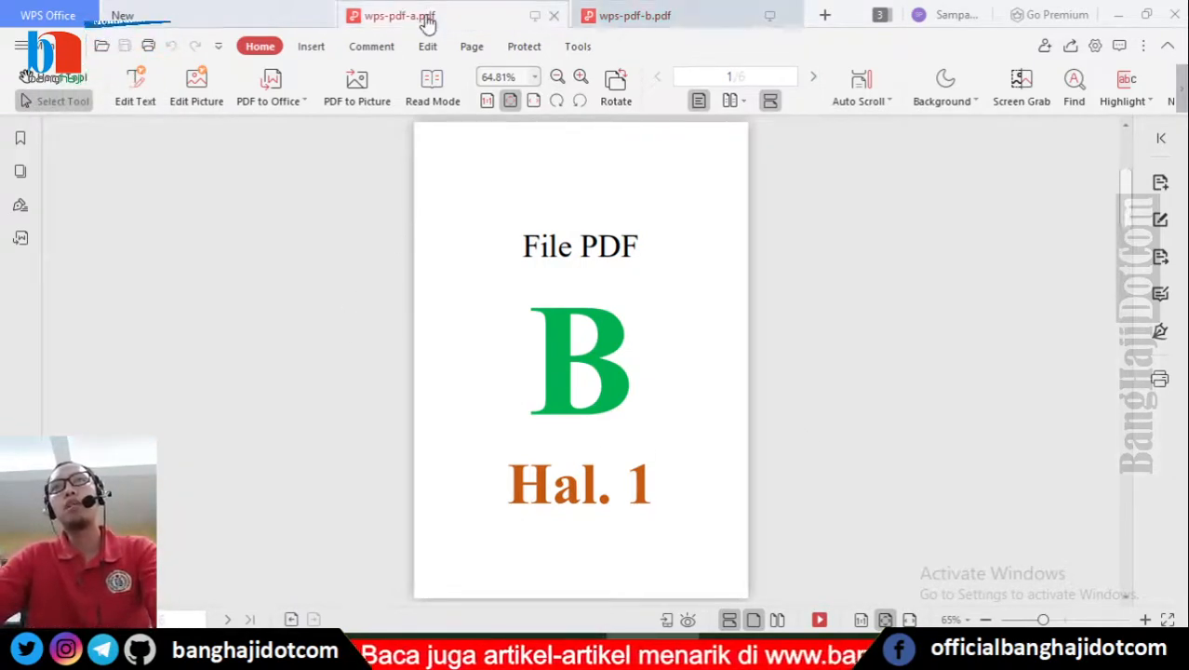
pyautogui.scroll(3, 744, 297)
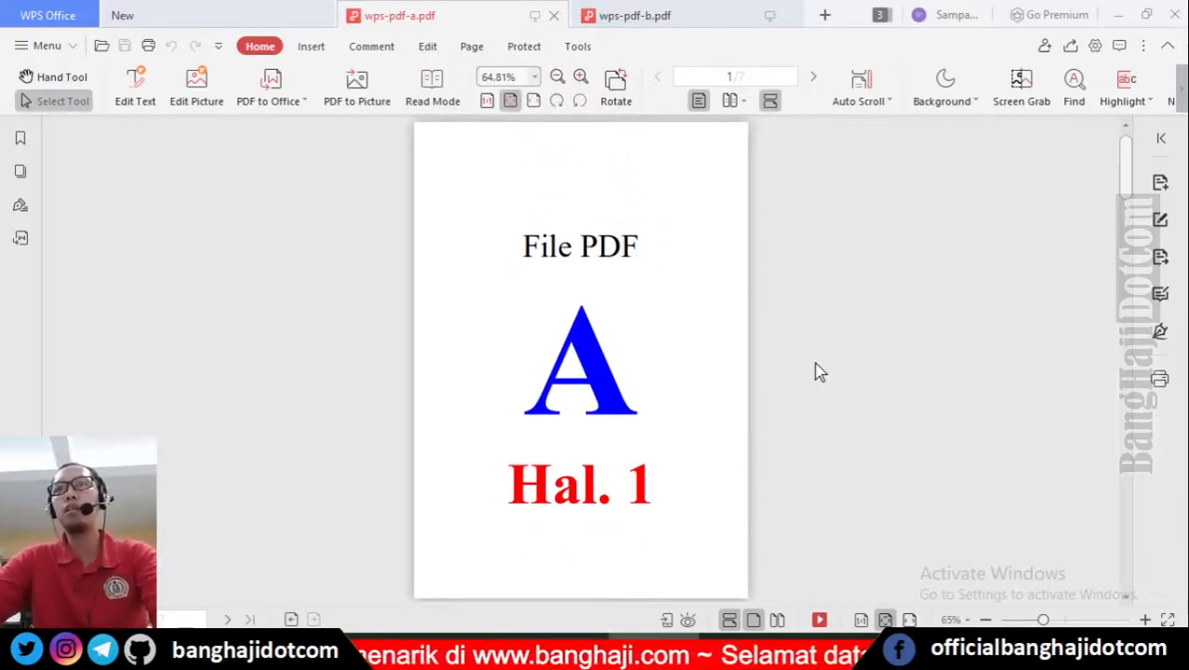
pyautogui.scroll(-5, 816, 370)
pyautogui.scroll(-6, 816, 370)
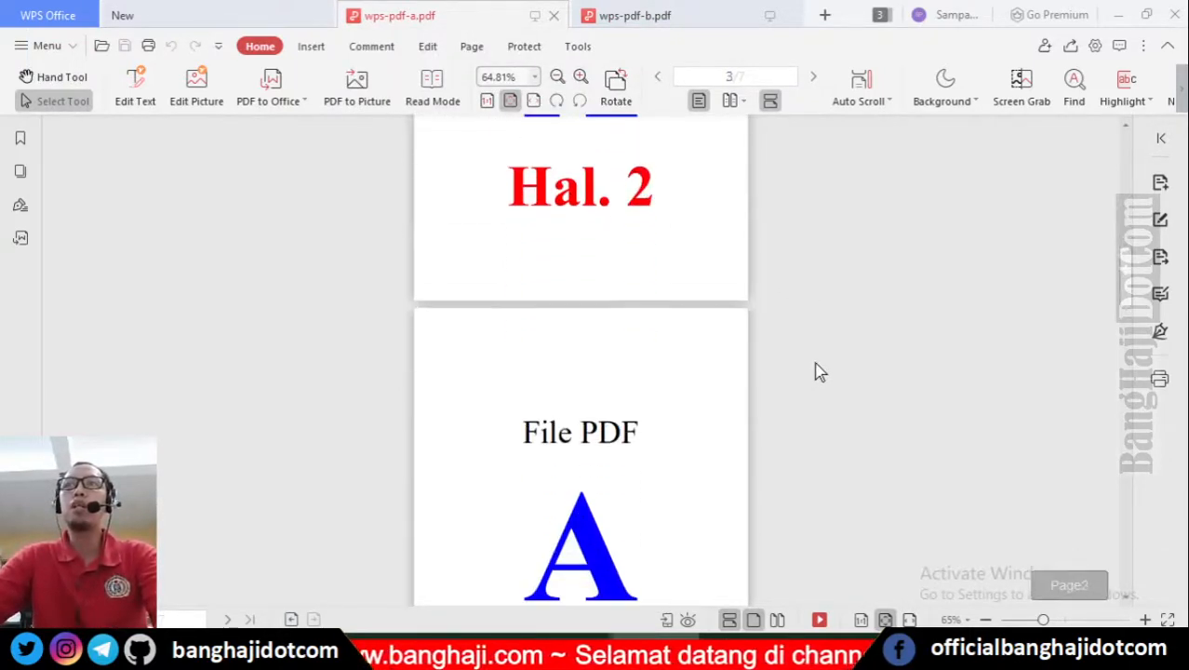
pyautogui.scroll(-8, 816, 370)
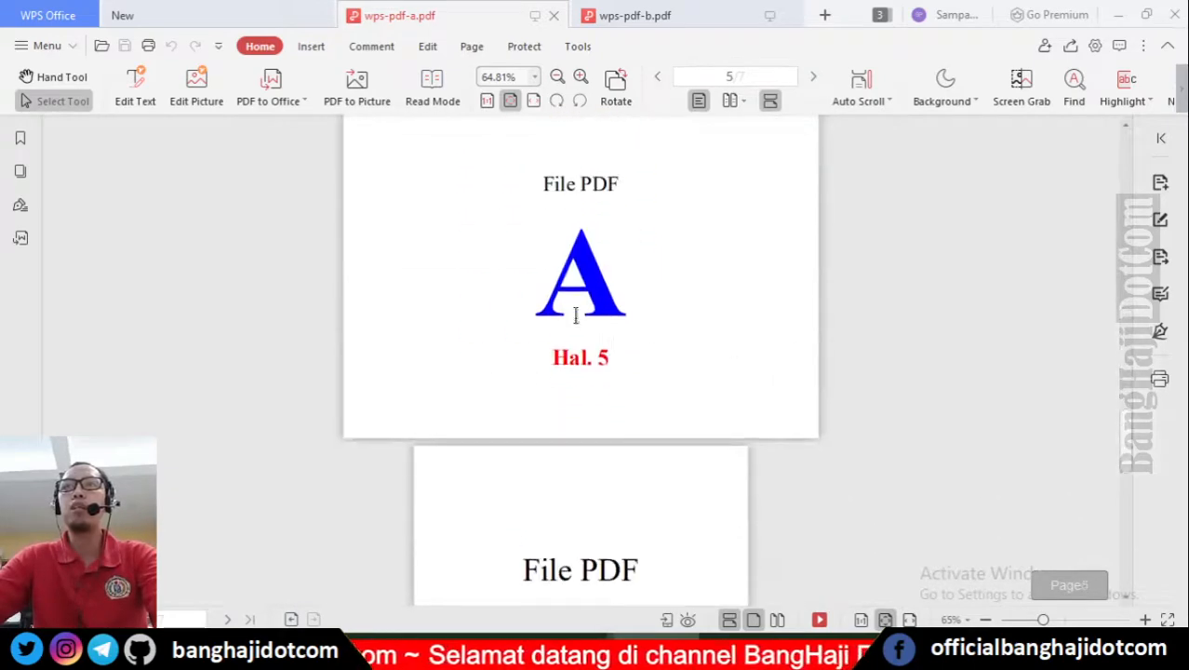
pyautogui.scroll(-2, 655, 354)
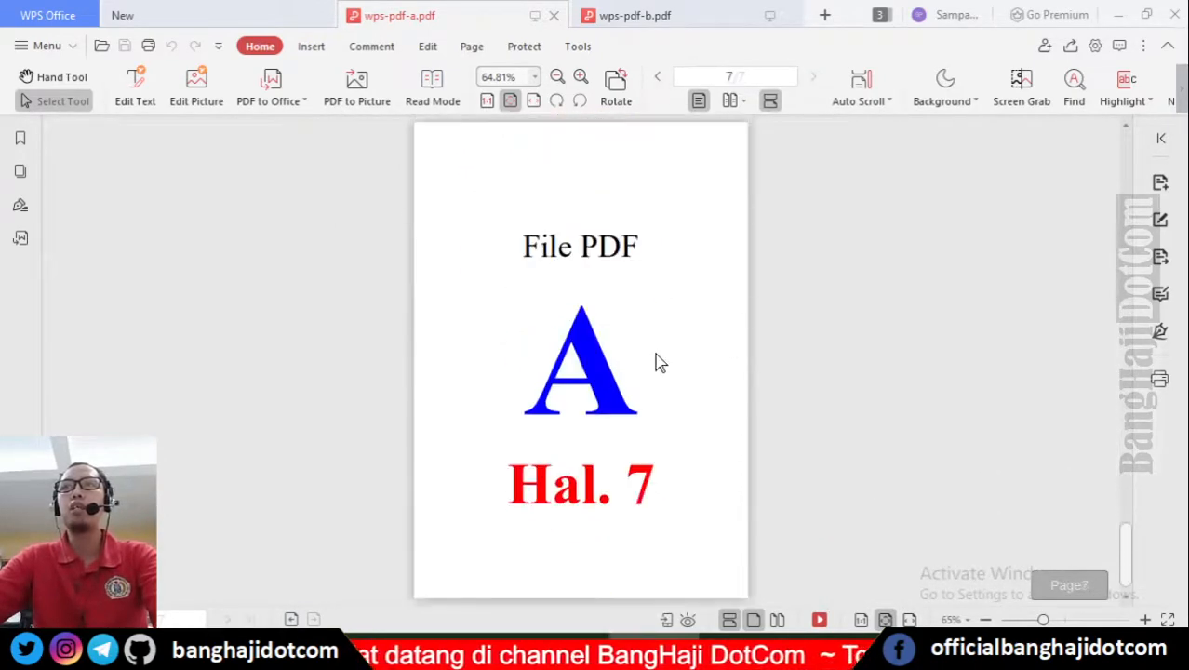
pyautogui.scroll(2, 514, 406)
# - Examine the page numbering and orientation in wps-pdf-b.pdf from its first page to its last, ending back at page 1
pyautogui.click(675, 23)
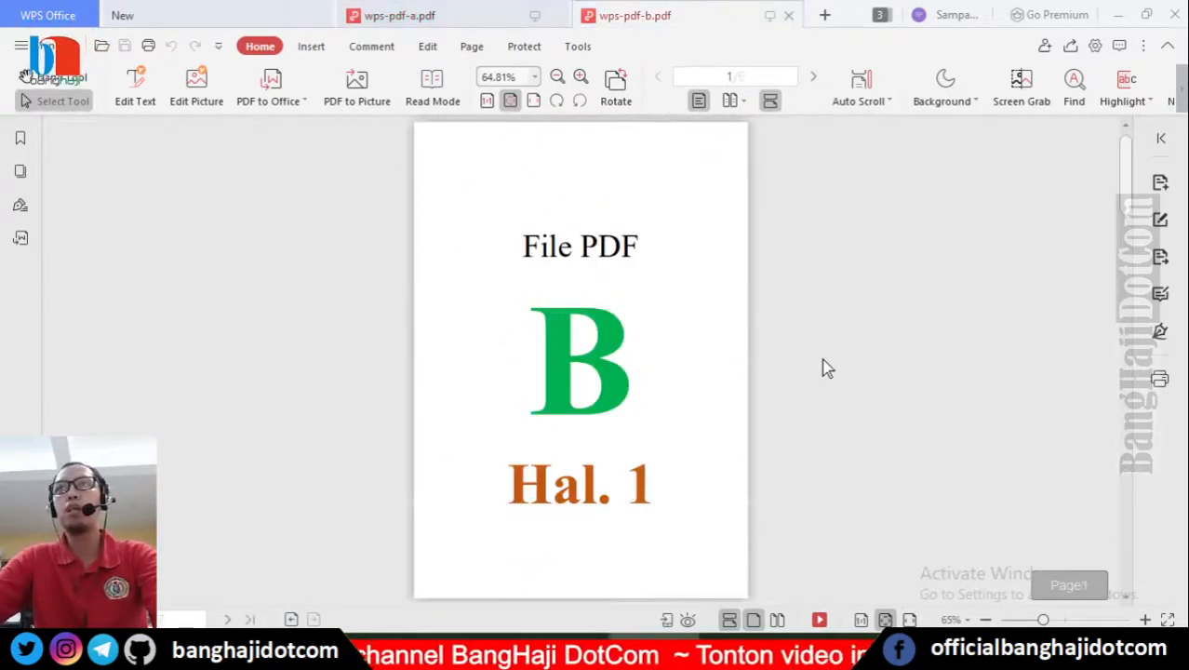
pyautogui.scroll(-3, 822, 368)
pyautogui.scroll(-6, 822, 368)
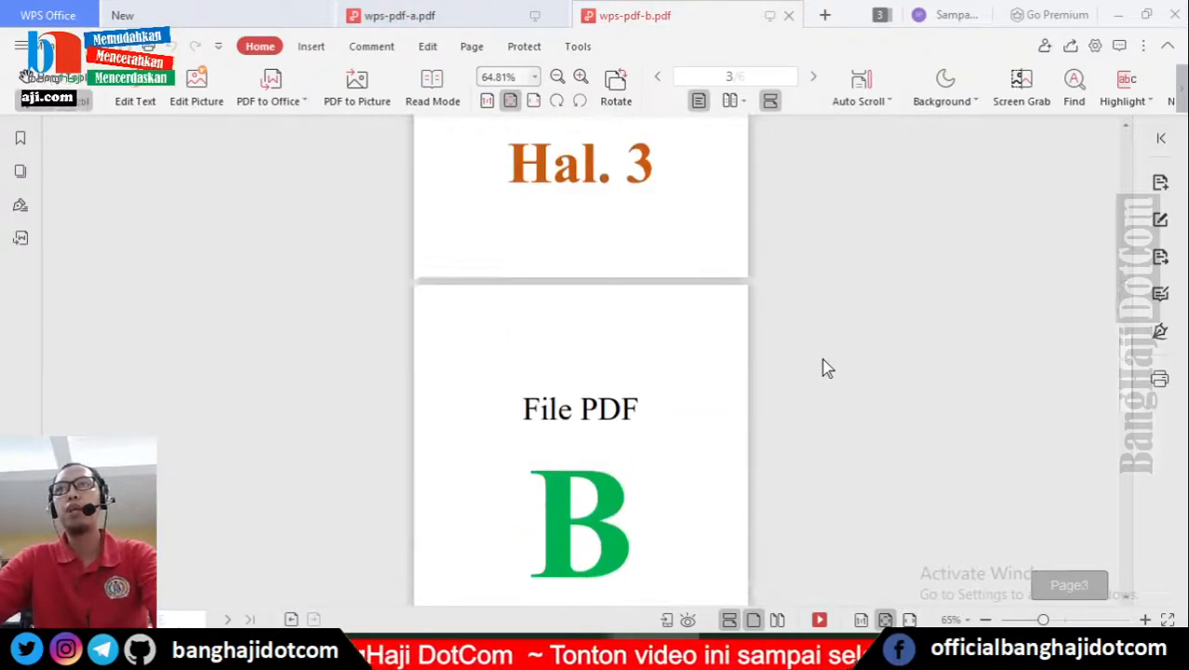
pyautogui.scroll(8, 823, 369)
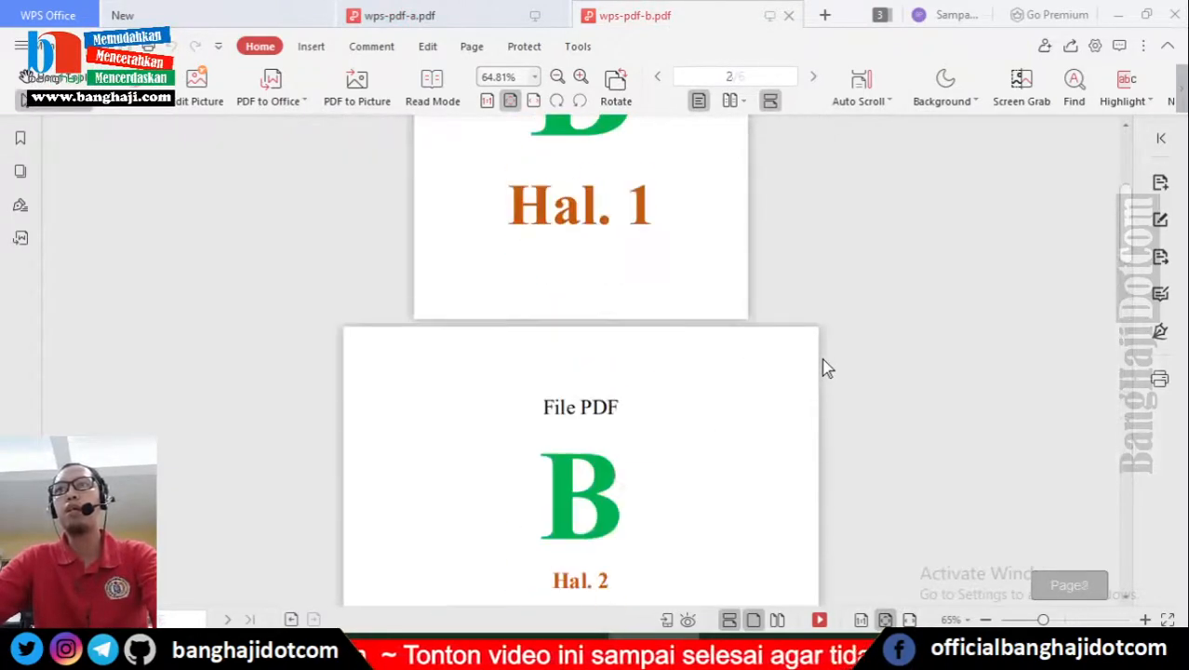
pyautogui.scroll(-5, 666, 277)
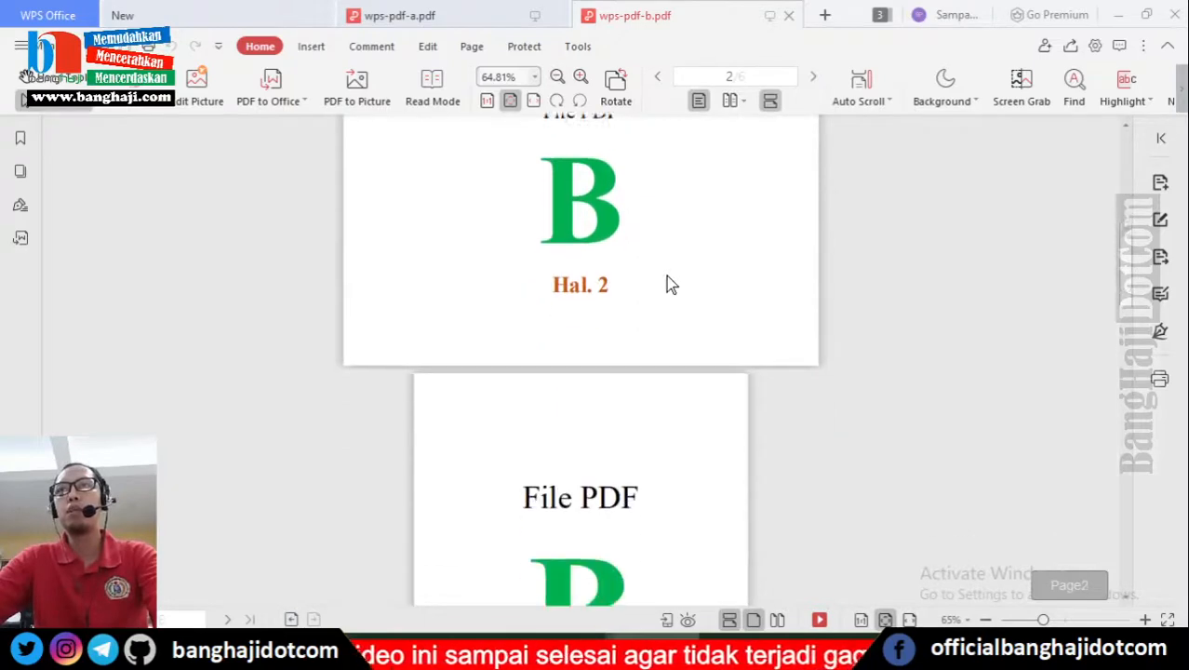
pyautogui.scroll(-3, 666, 276)
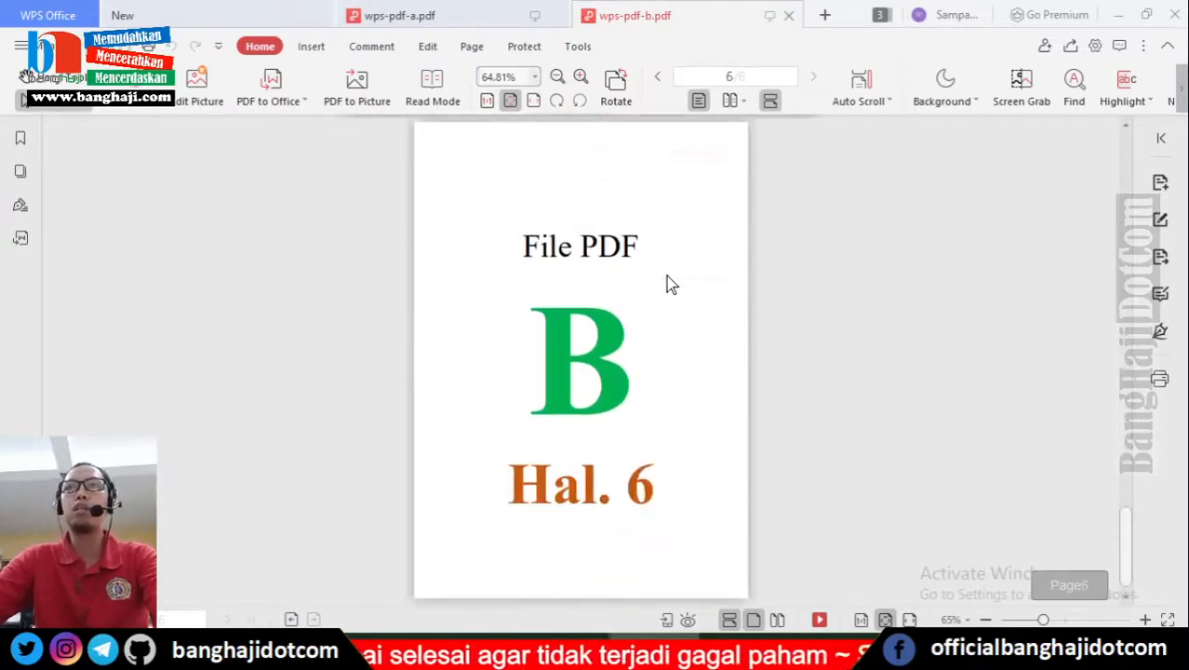
pyautogui.scroll(5, 666, 277)
pyautogui.scroll(6, 666, 277)
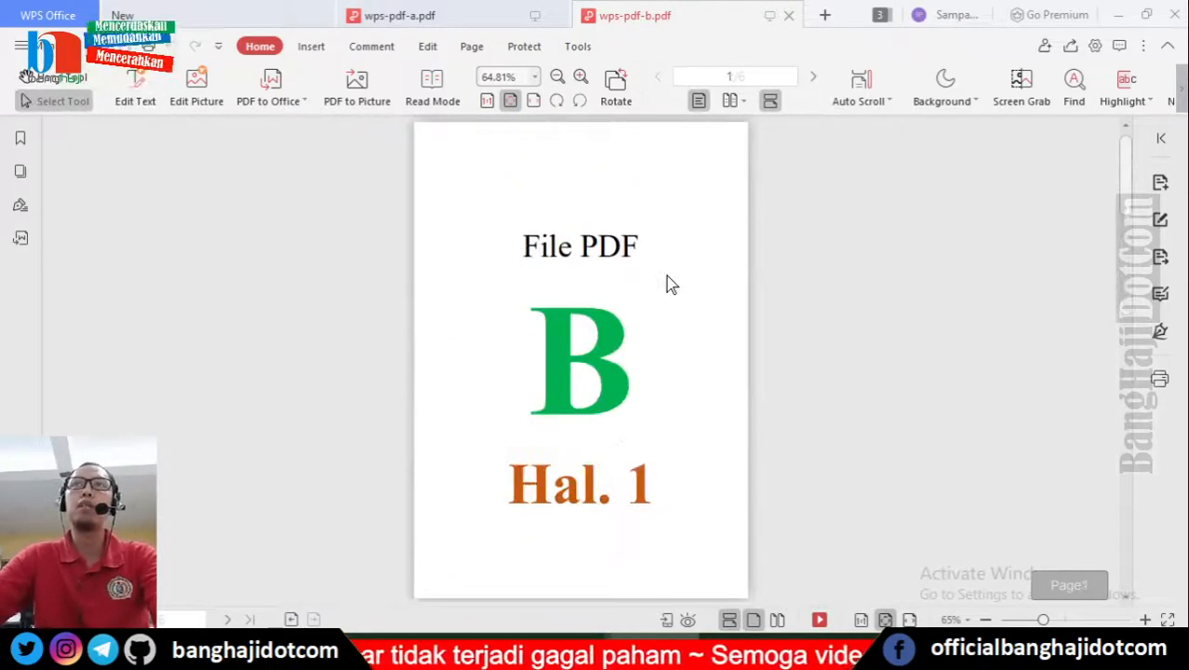
# - Return to wps-pdf-a.pdf and review its opening pages, comparing pages 1, 2 and 3
pyautogui.click(409, 16)
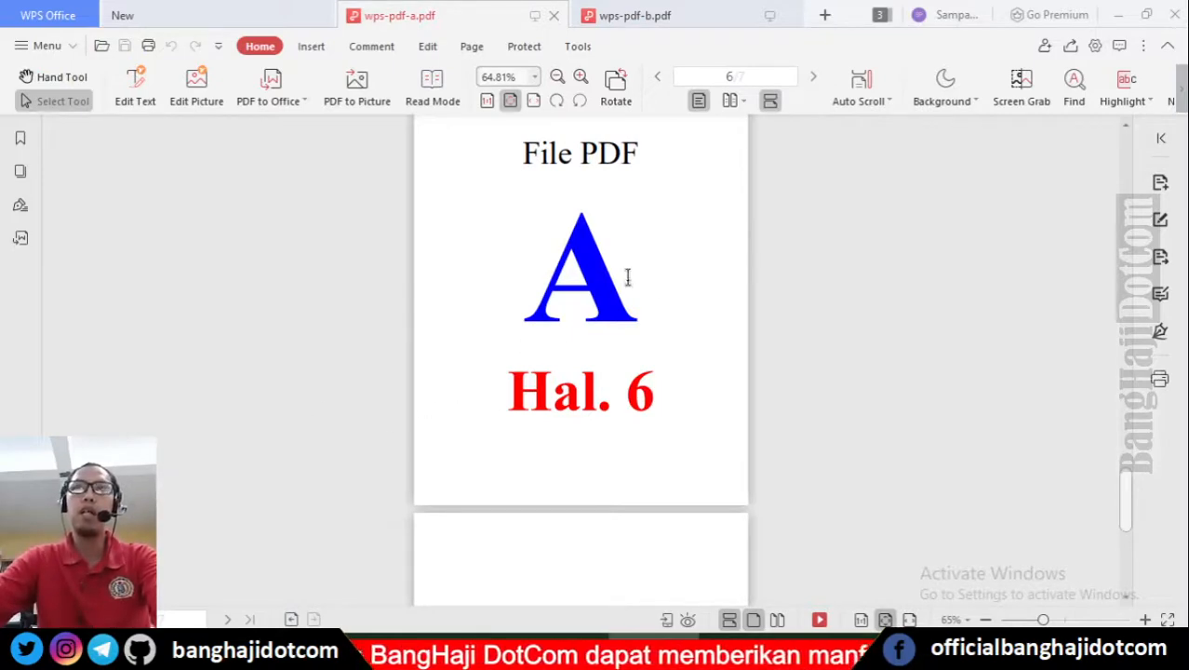
pyautogui.scroll(8, 627, 277)
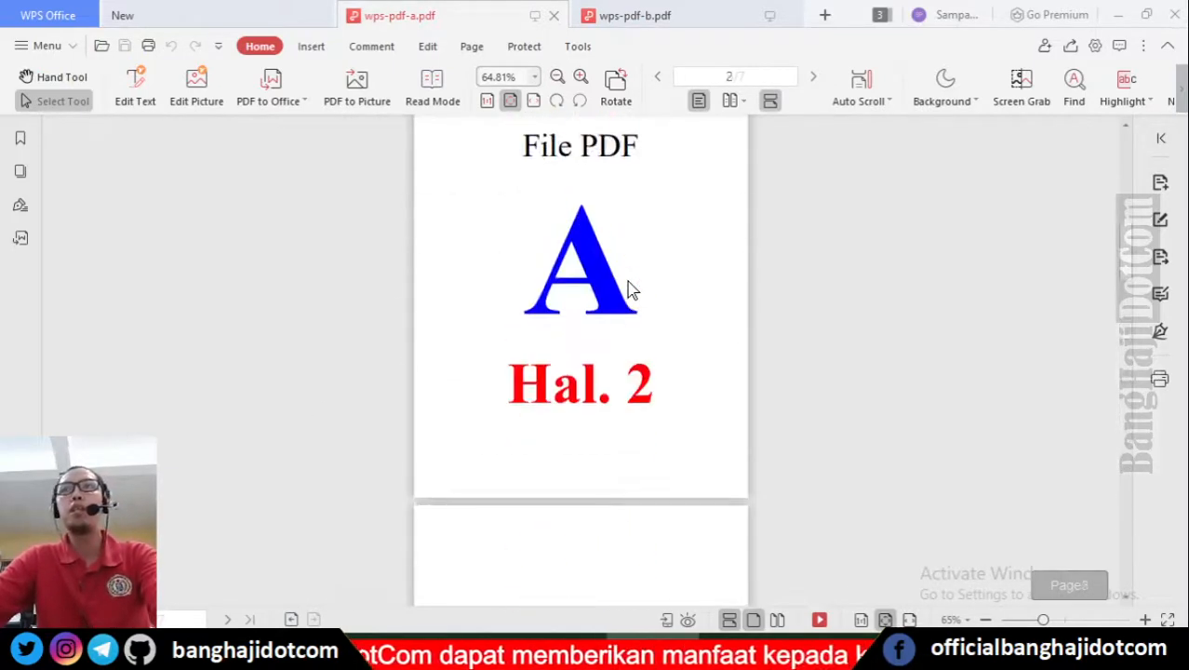
pyautogui.scroll(2, 627, 282)
pyautogui.scroll(-2, 627, 282)
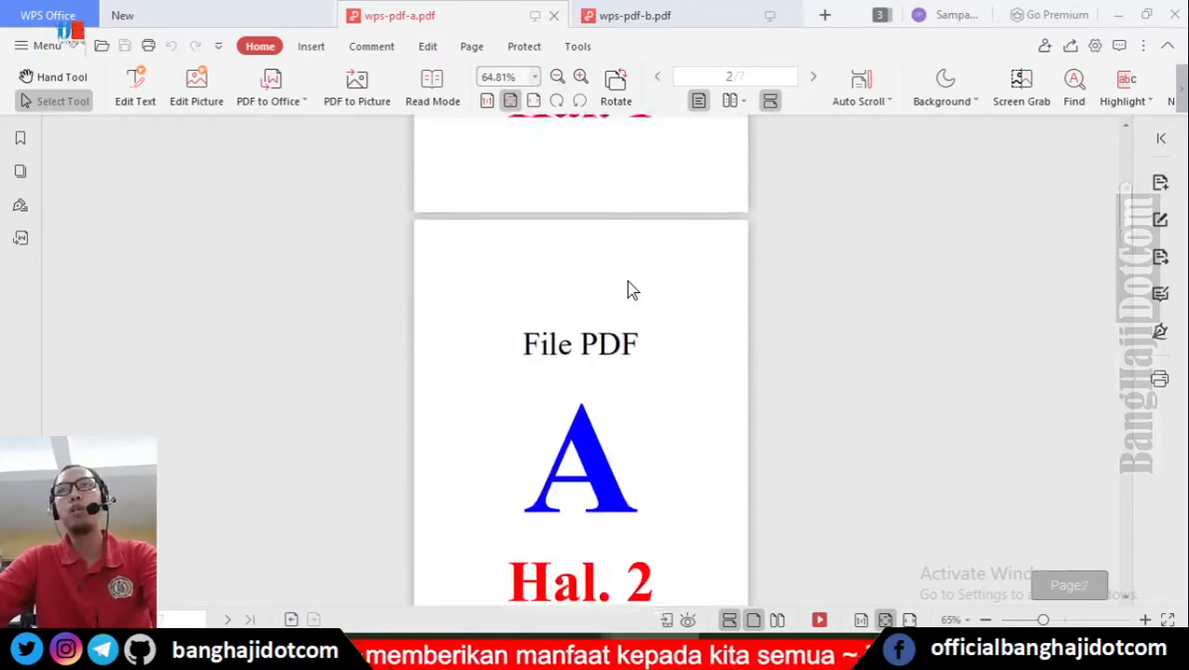
pyautogui.scroll(-2, 627, 282)
pyautogui.scroll(-3, 671, 385)
pyautogui.scroll(2, 827, 373)
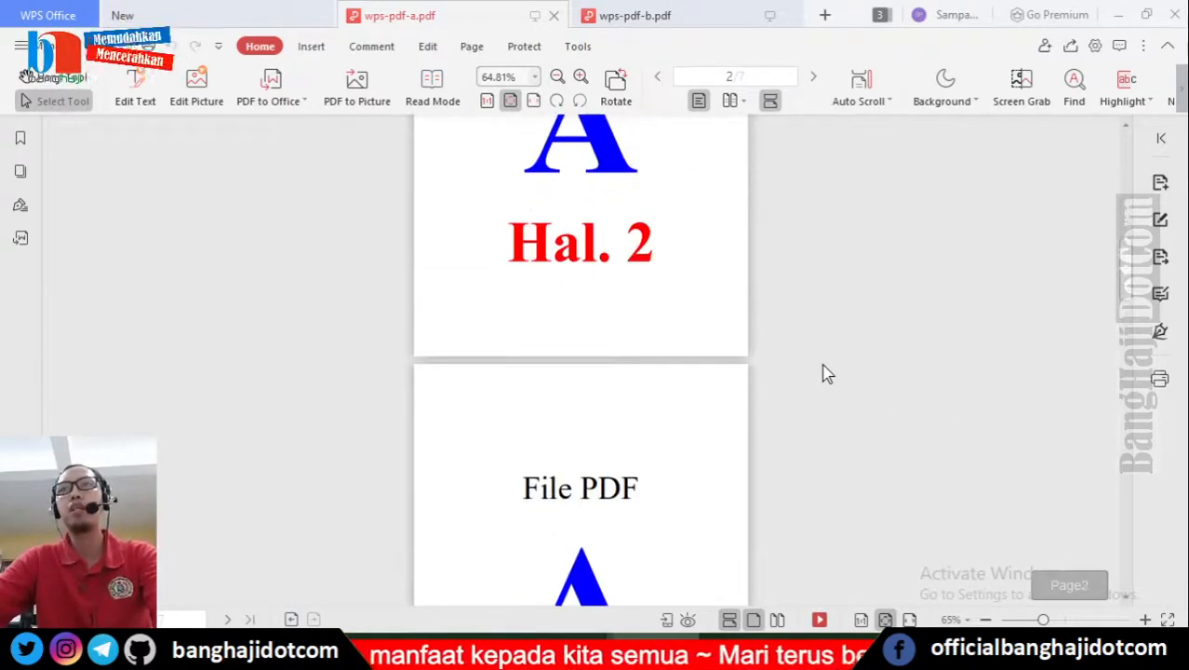
pyautogui.scroll(2, 827, 373)
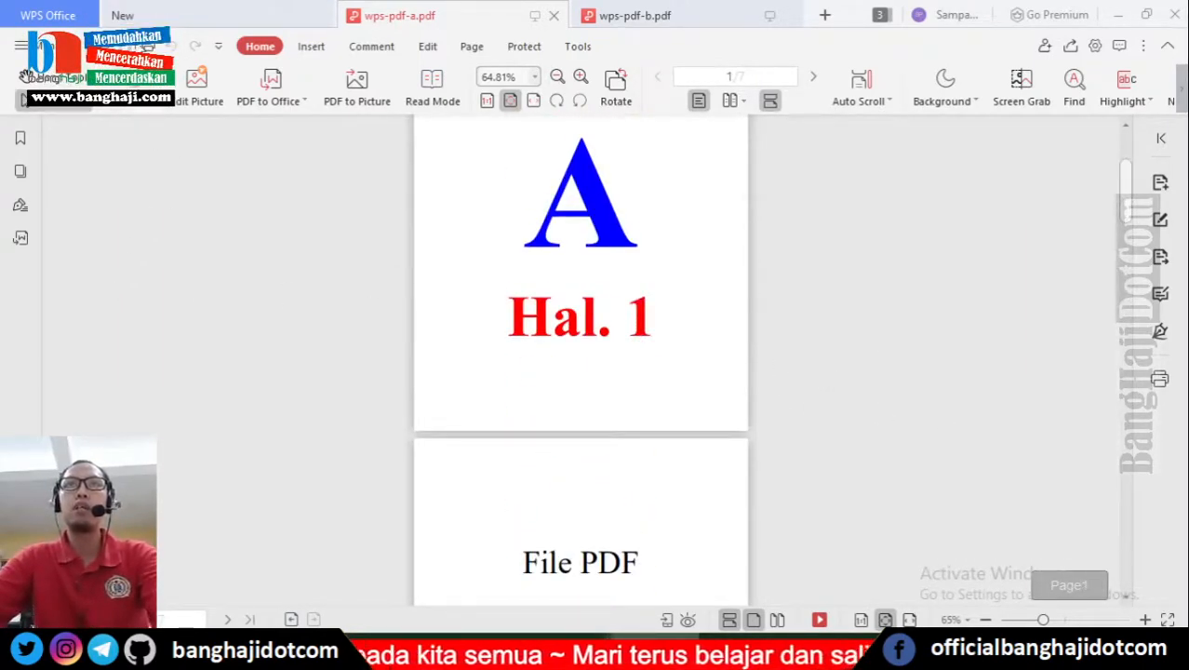
# - Show the pages of wps-pdf-a.pdf as thumbnails in the page management view and select page 3
pyautogui.click(473, 49)
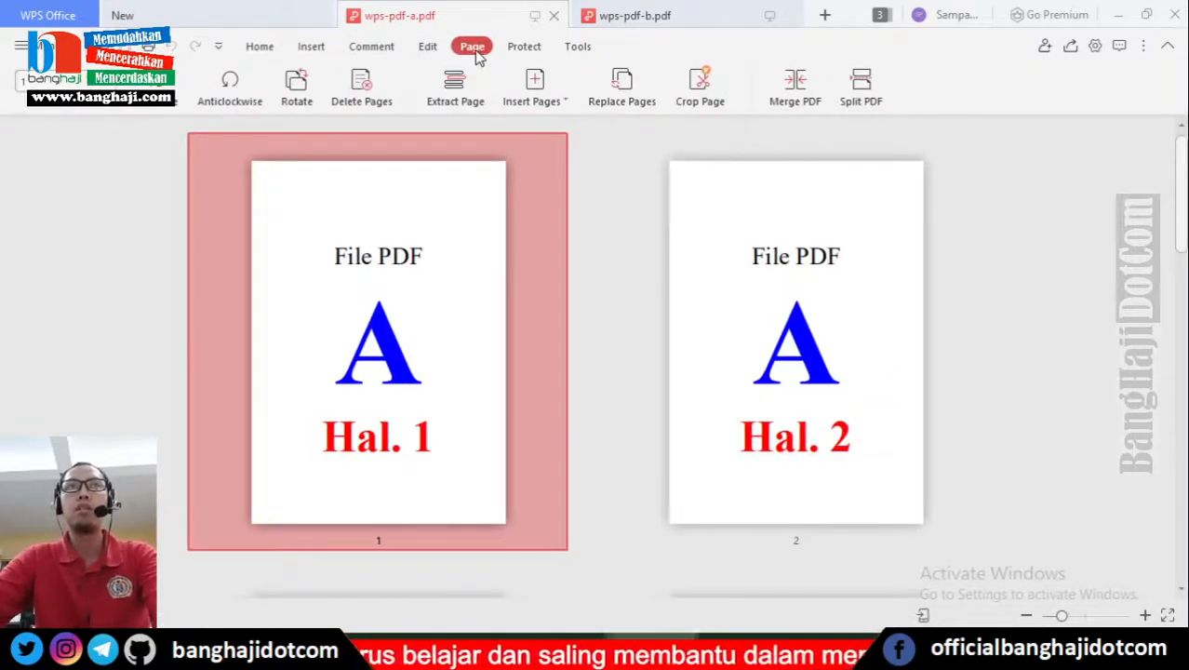
pyautogui.scroll(-10, 625, 345)
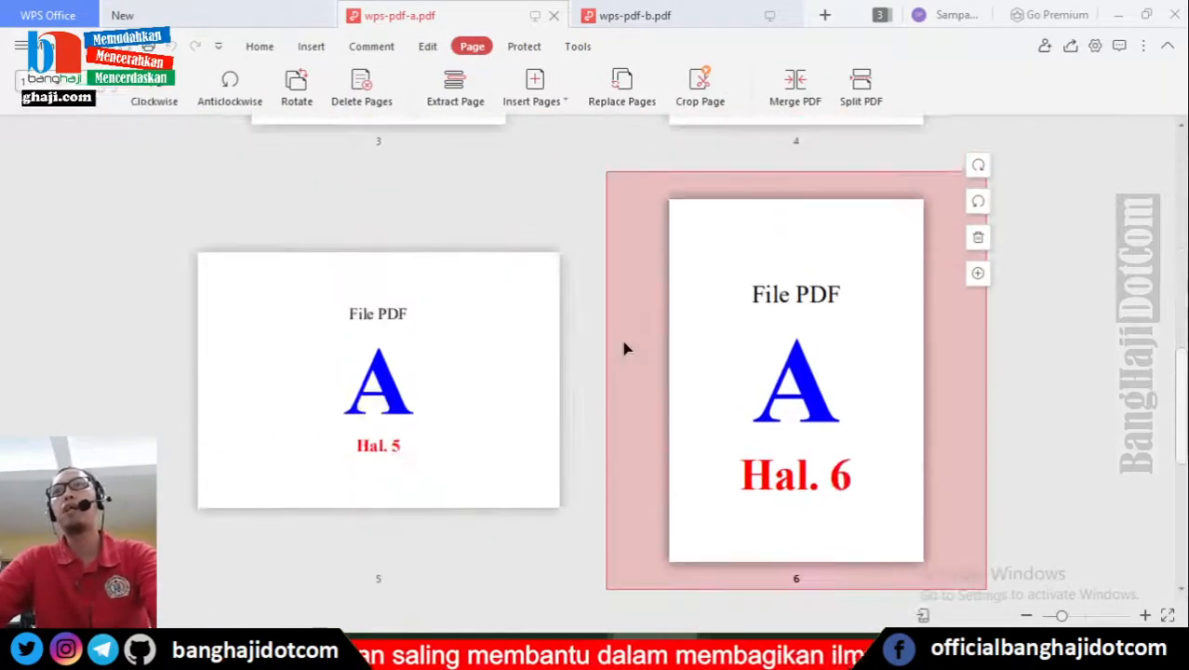
pyautogui.scroll(10, 626, 346)
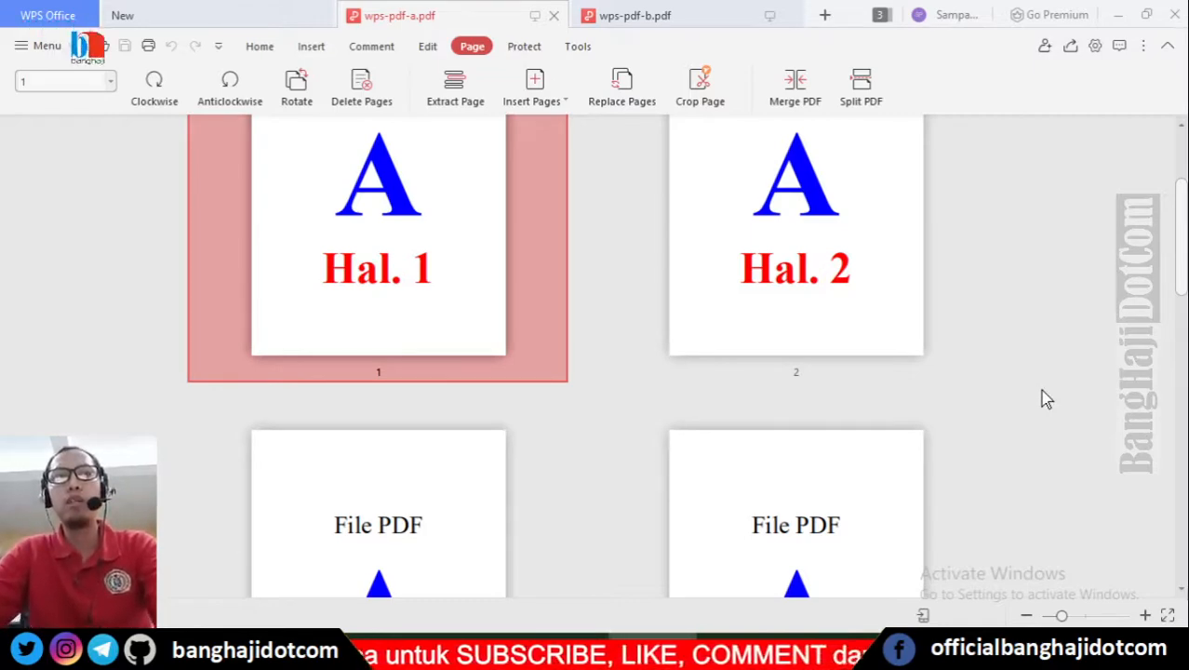
pyautogui.scroll(-2, 1023, 398)
pyautogui.scroll(-3, 1023, 398)
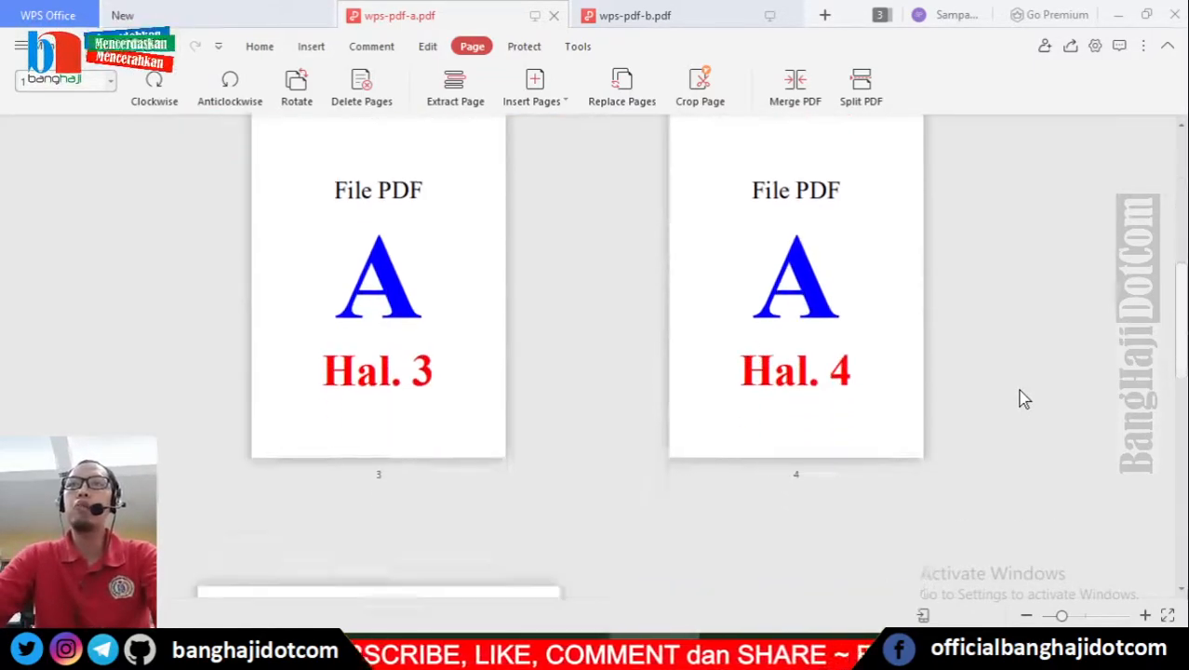
pyautogui.scroll(4, 1023, 398)
pyautogui.scroll(-2, 1024, 398)
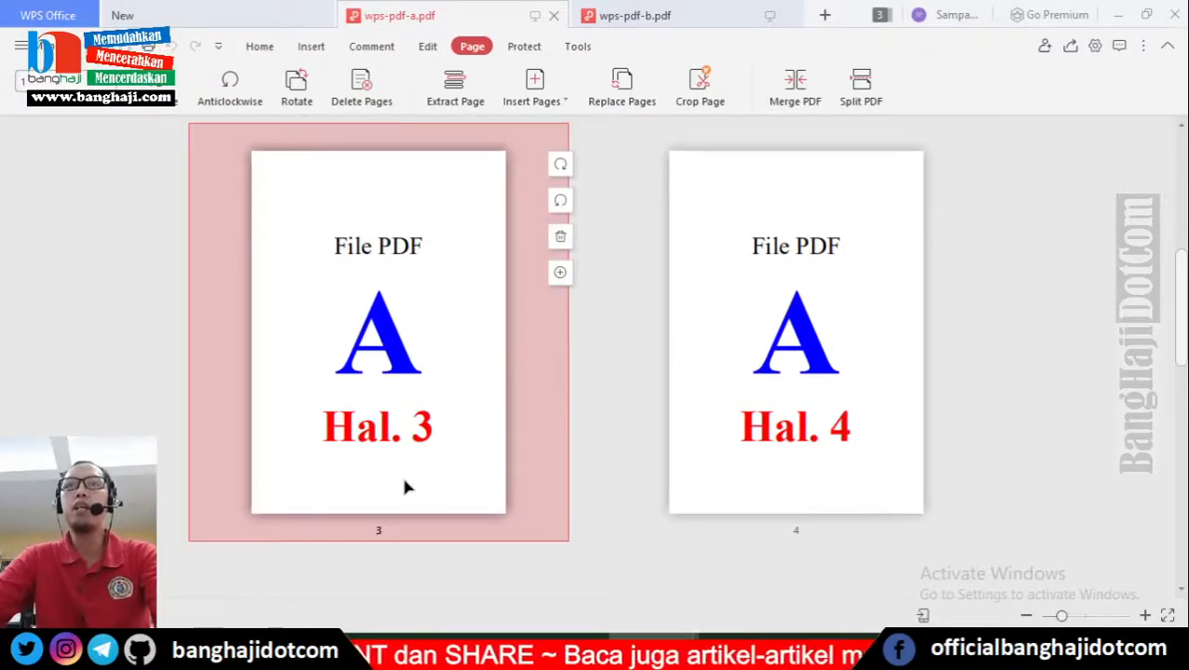
pyautogui.click(404, 368)
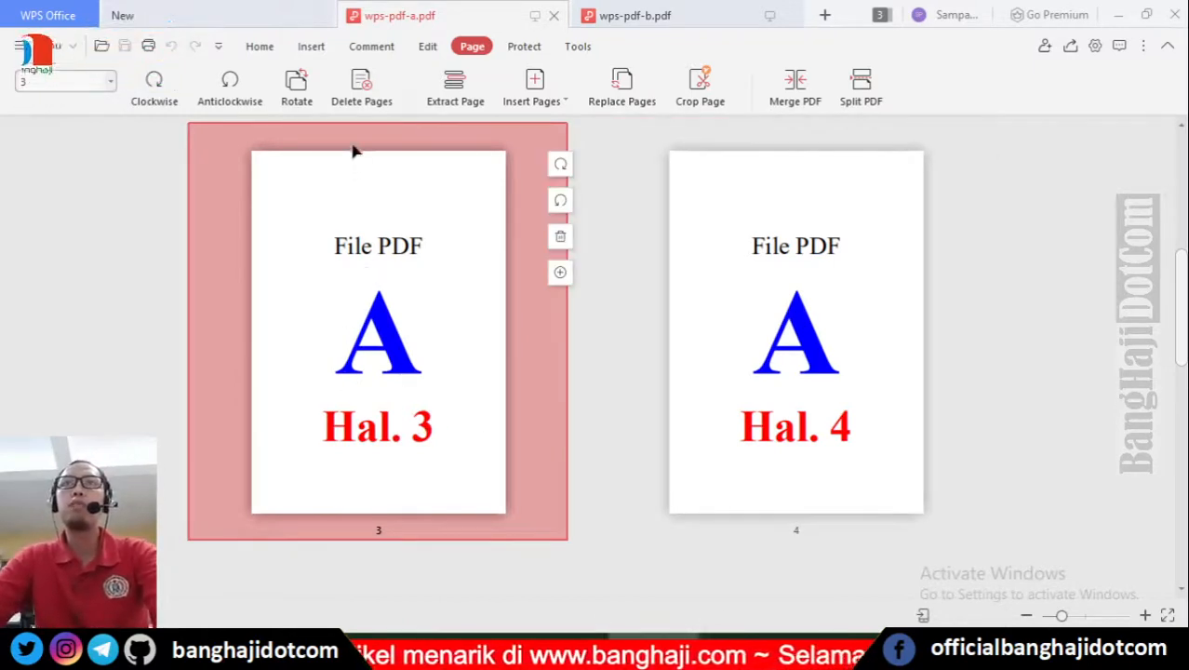
# - Start deleting pages from wps-pdf-a.pdf and enter a custom page range of 2-5
pyautogui.click(363, 93)
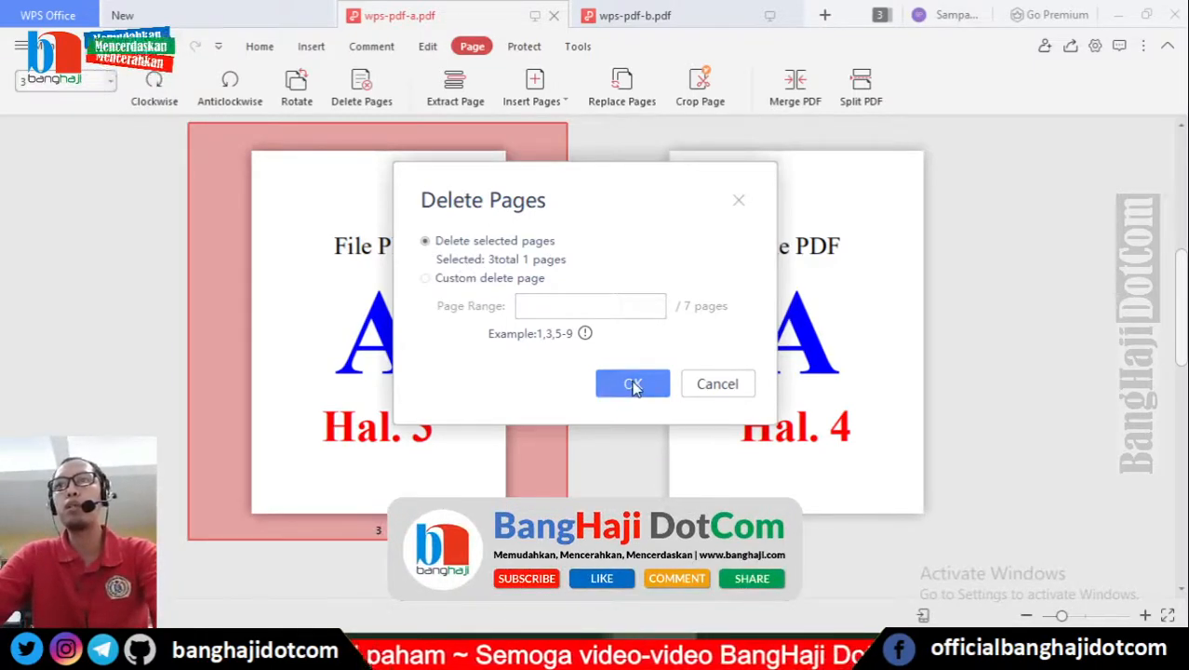
pyautogui.click(426, 279)
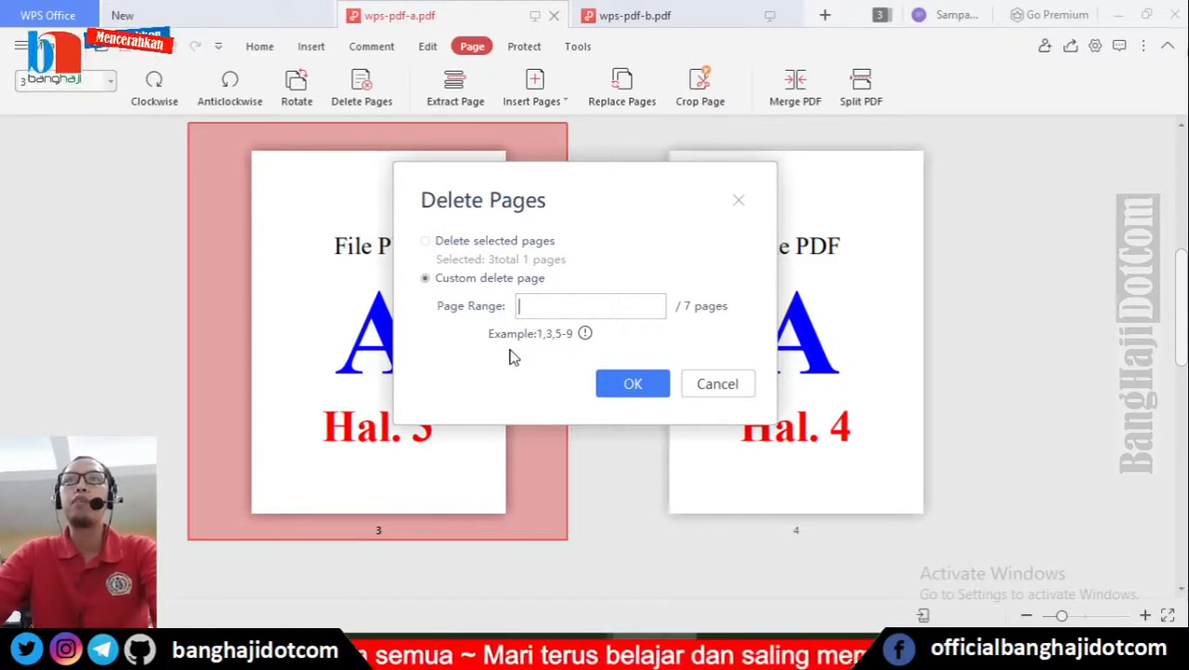
pyautogui.click(535, 308)
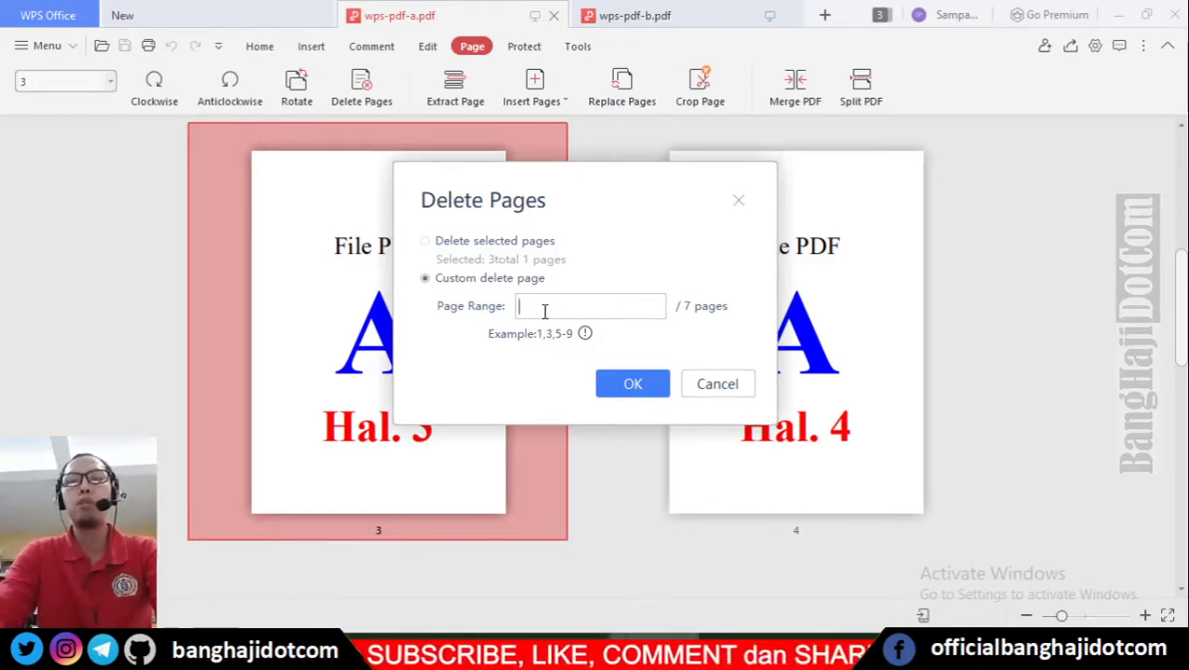
pyautogui.write('2-5')
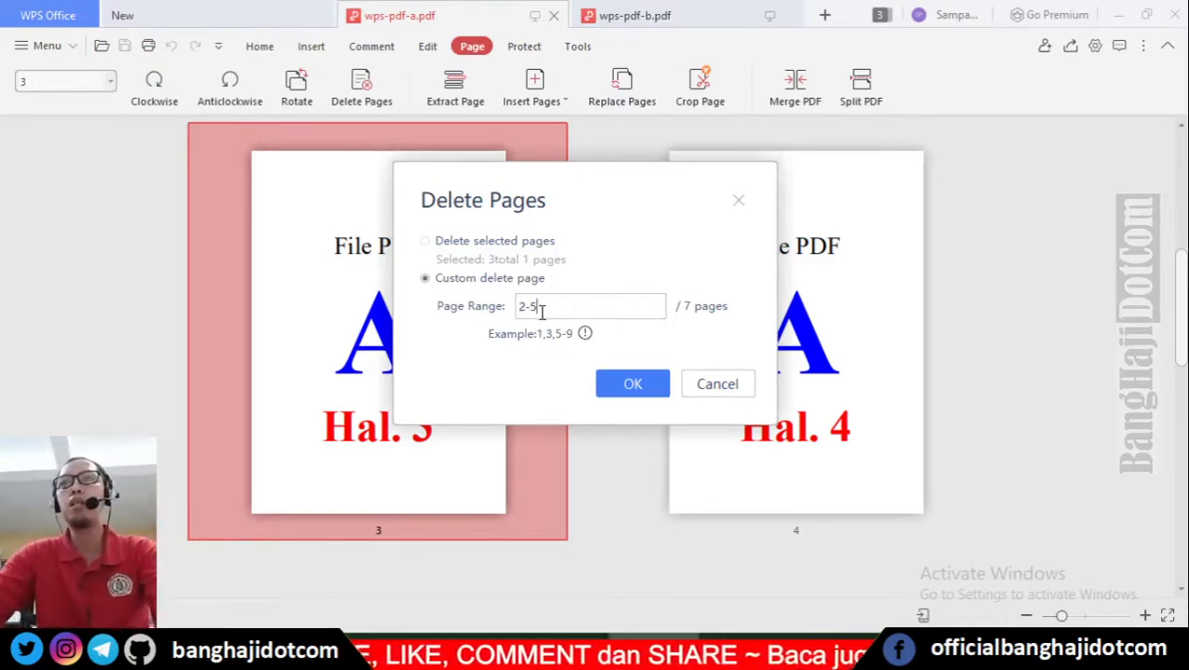
# - Replace the custom deletion range with the separate pages 2,4,7
pyautogui.moveTo(527, 313); pyautogui.dragTo(558, 307)
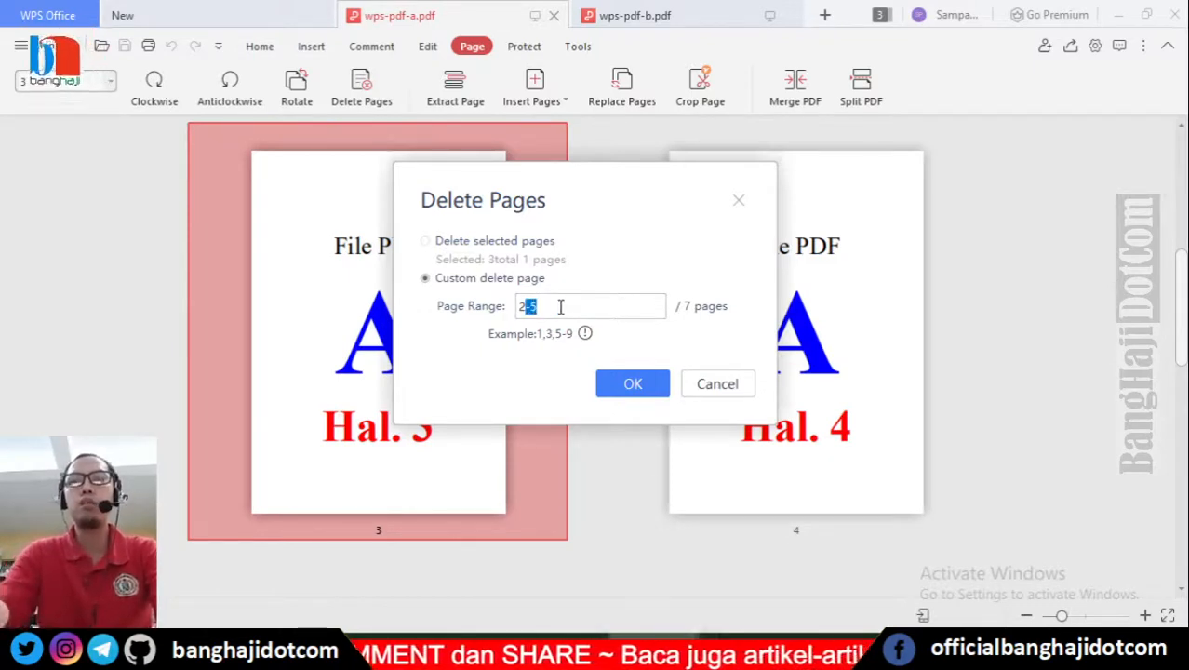
pyautogui.press('BackSpace')
pyautogui.write(', 4,')
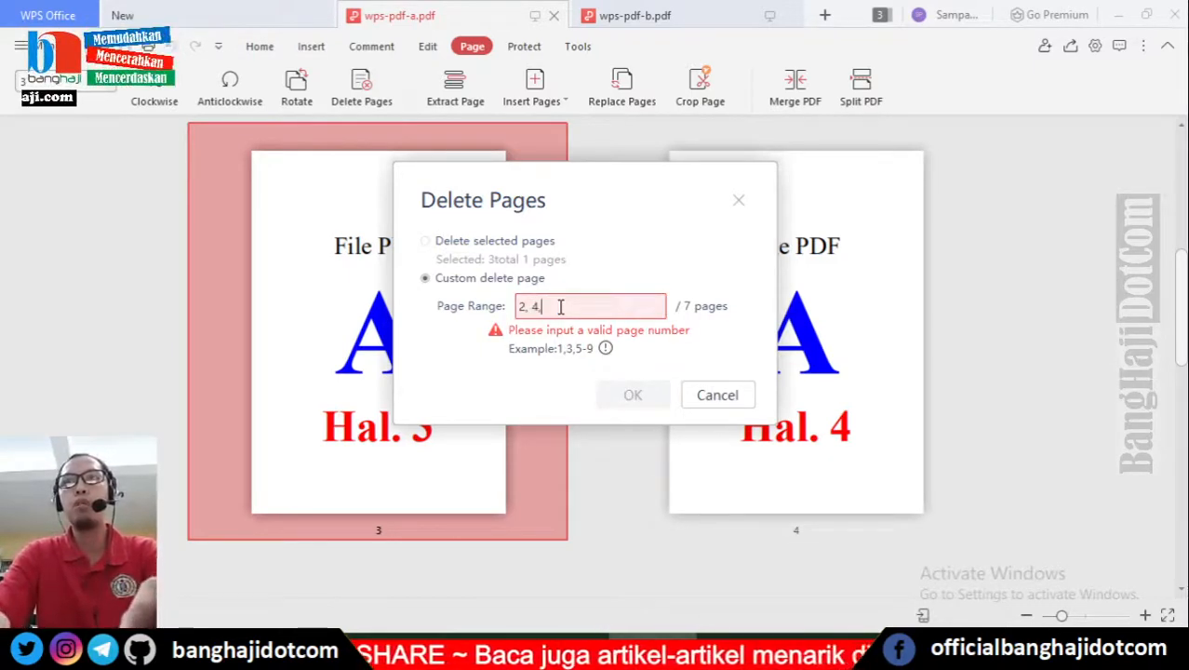
pyautogui.press('BackSpace')
pyautogui.press('BackSpace')
pyautogui.press('BackSpace')
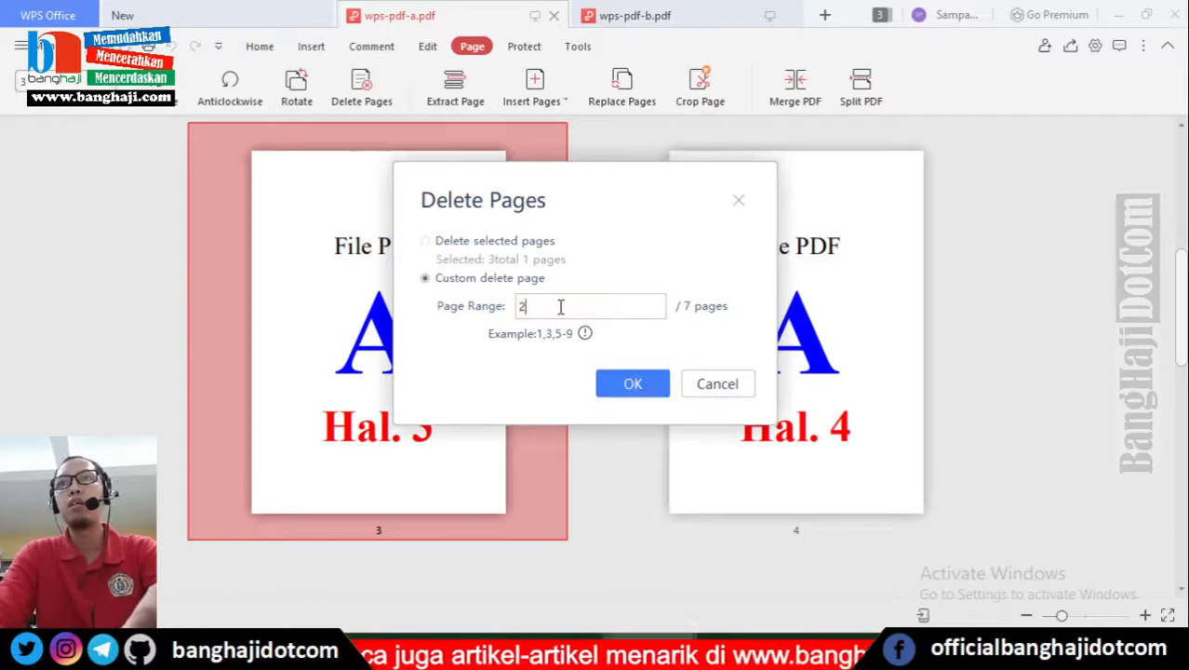
pyautogui.write(',4')
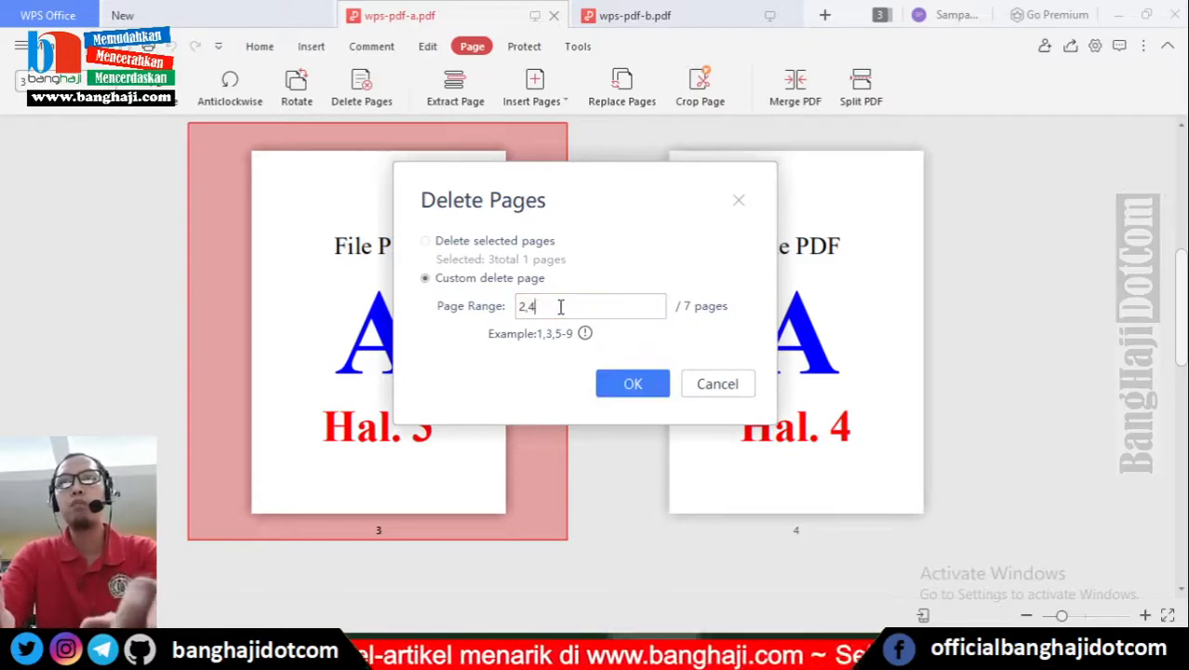
pyautogui.write(',')
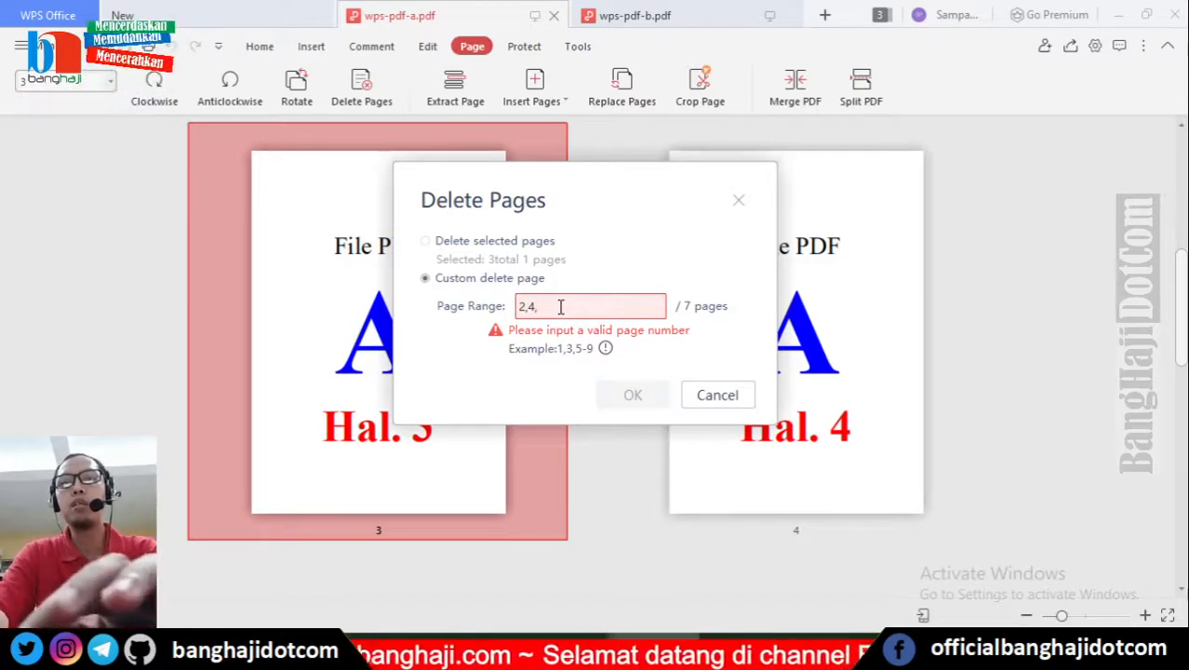
pyautogui.write('7')
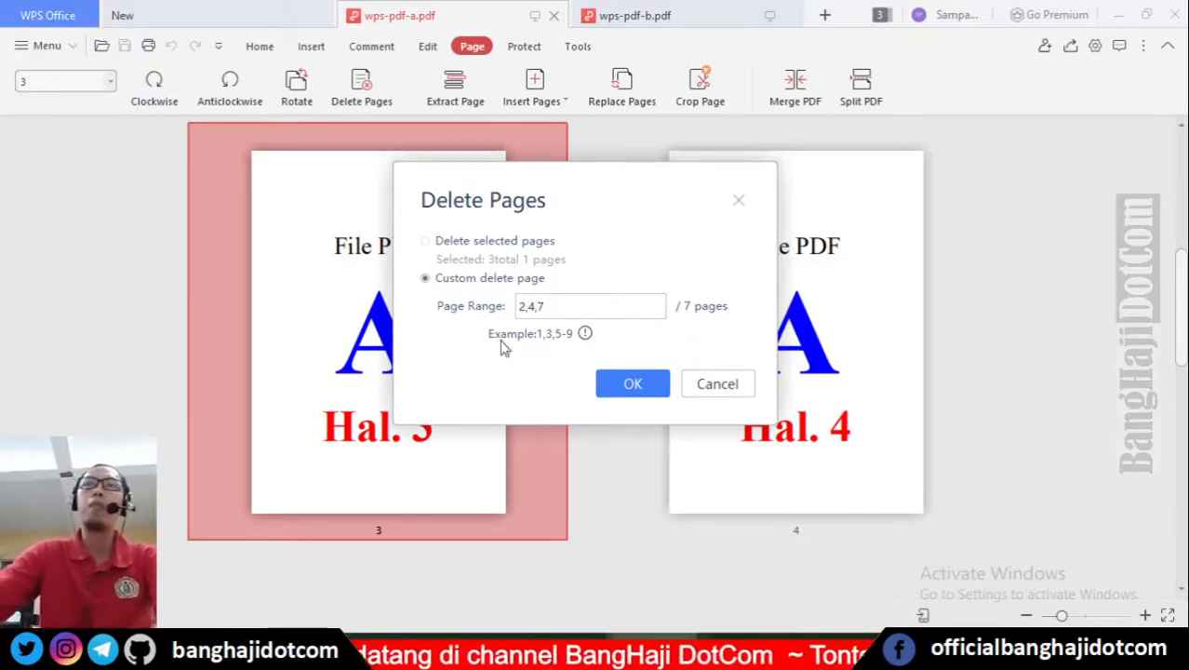
# - Switch back to deleting selected pages, delete page 3, and check the remaining pages through to the end
pyautogui.click(426, 241)
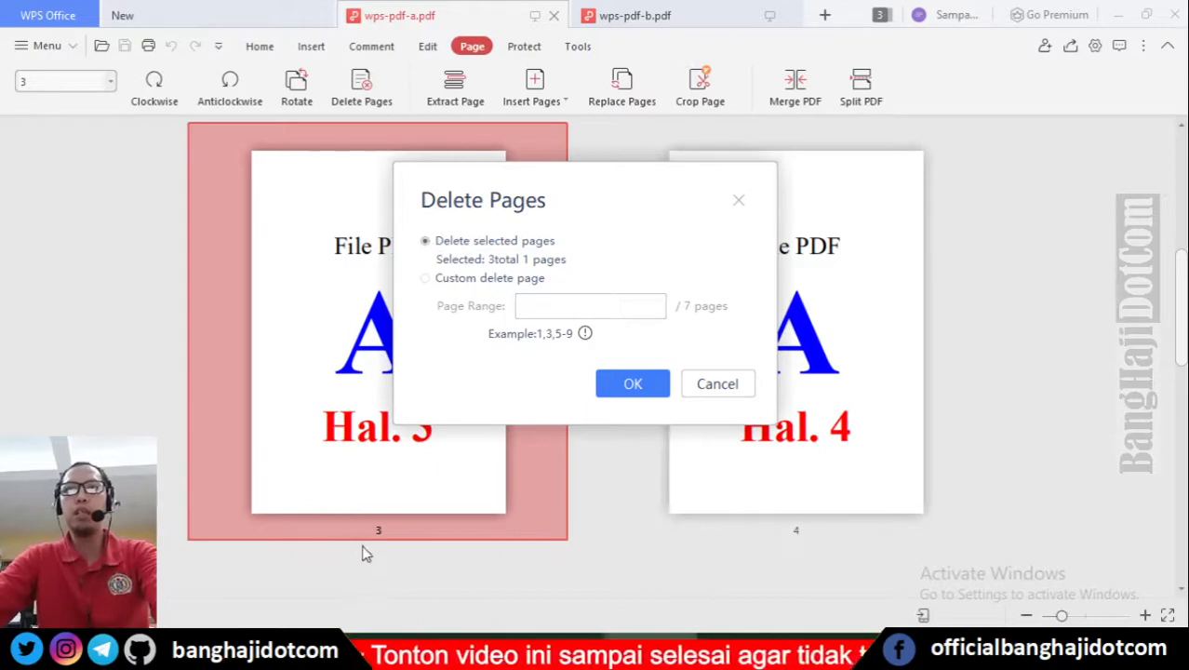
pyautogui.click(636, 386)
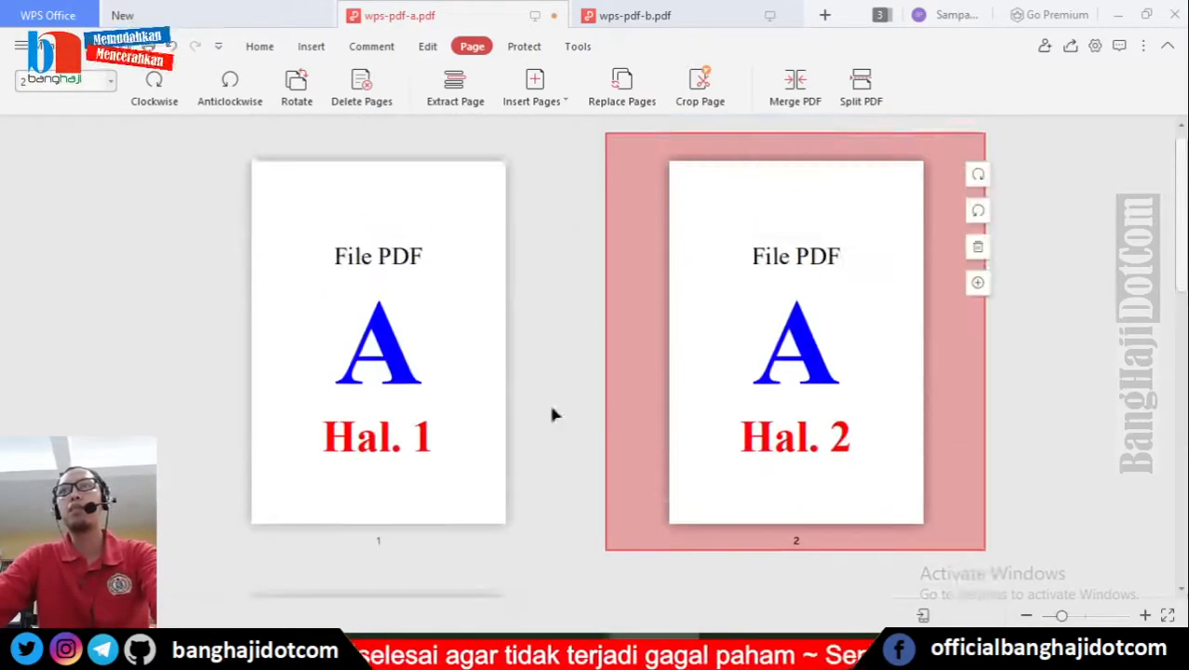
pyautogui.scroll(-5, 752, 403)
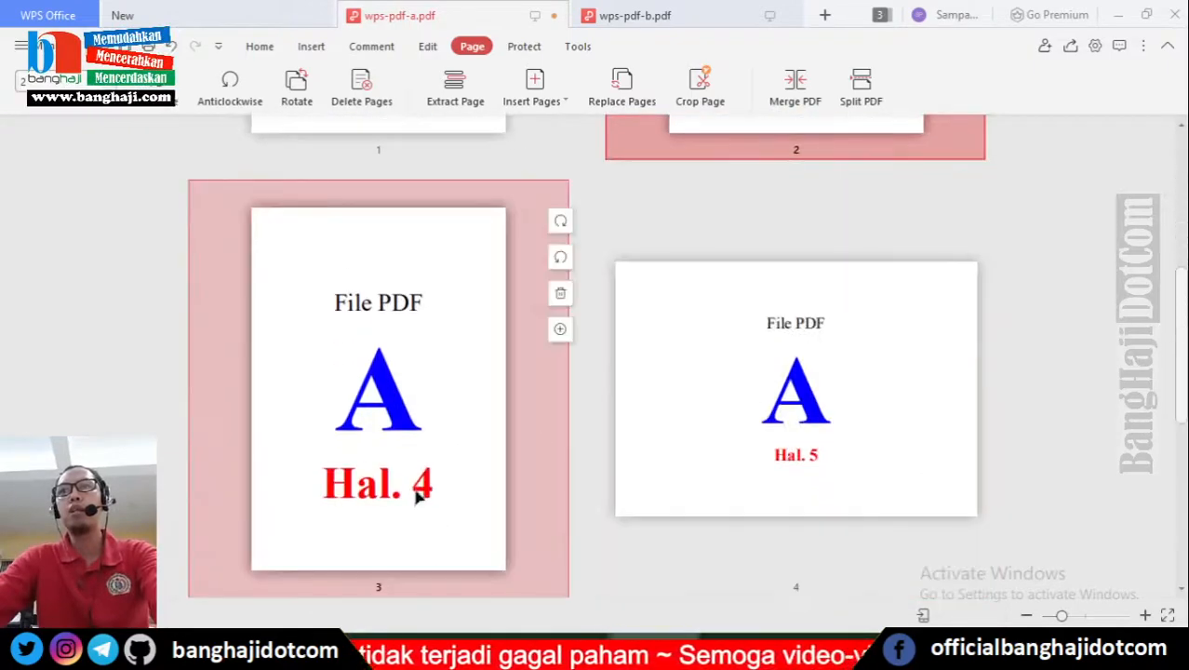
pyautogui.scroll(-5, 834, 470)
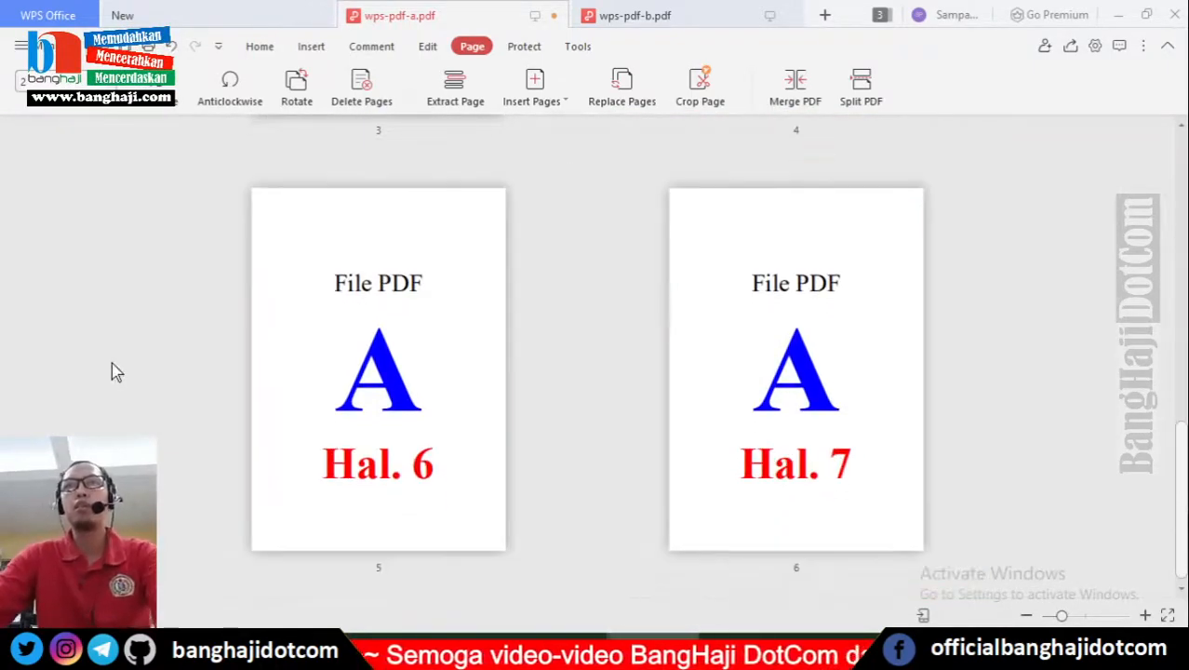
pyautogui.scroll(10, 130, 344)
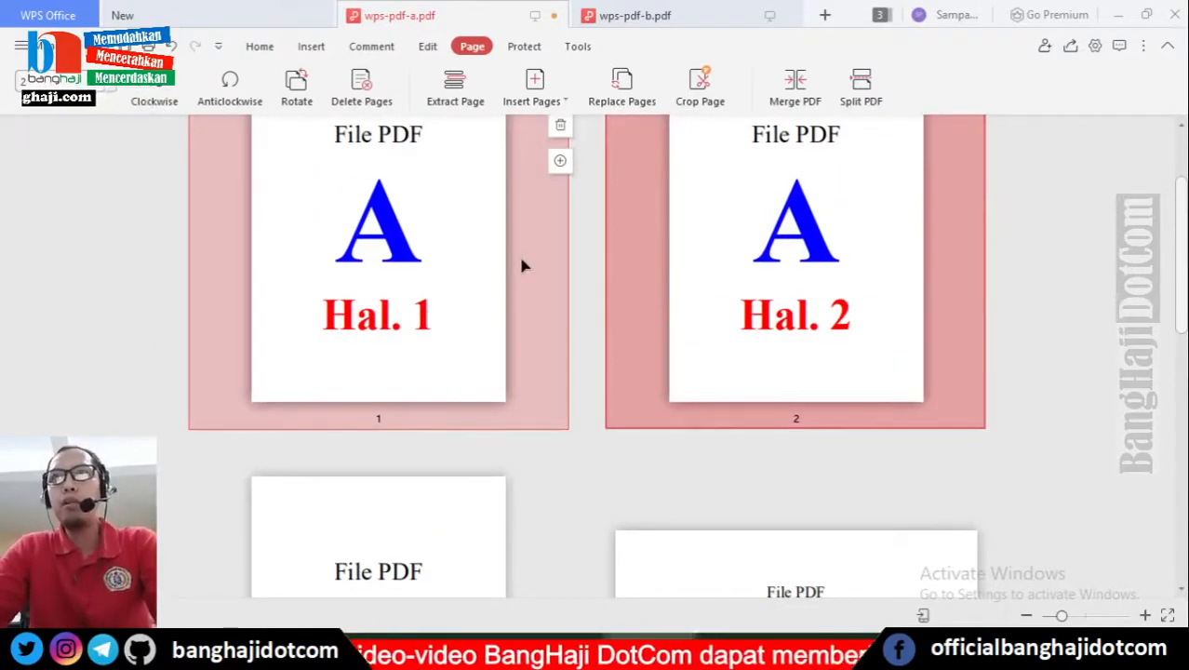
pyautogui.scroll(2, 543, 314)
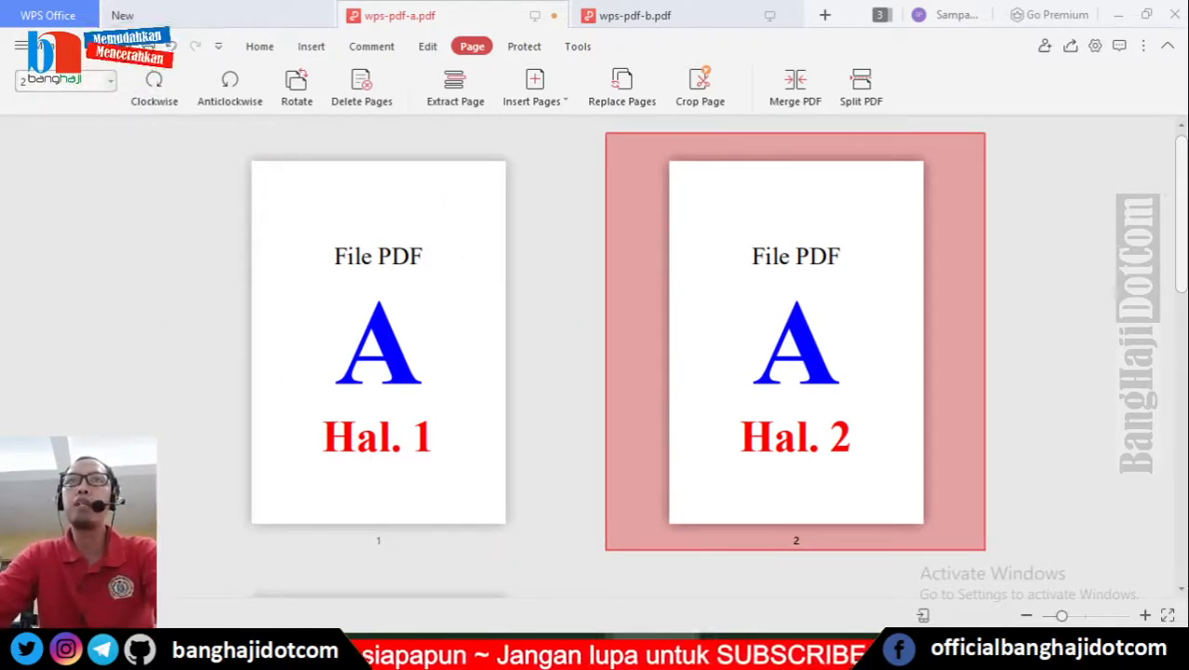
# - Save the edited document in the ^_bhc folder under the new name wps-pdf-a-baru.pdf
pyautogui.click(21, 46)
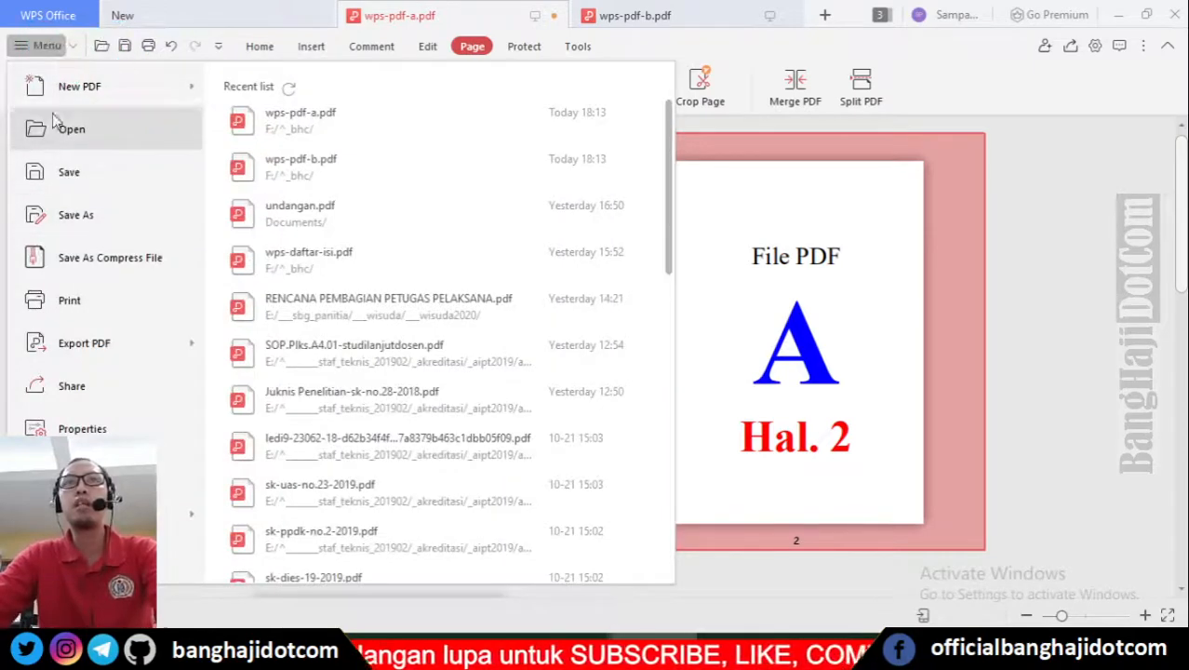
pyautogui.click(81, 223)
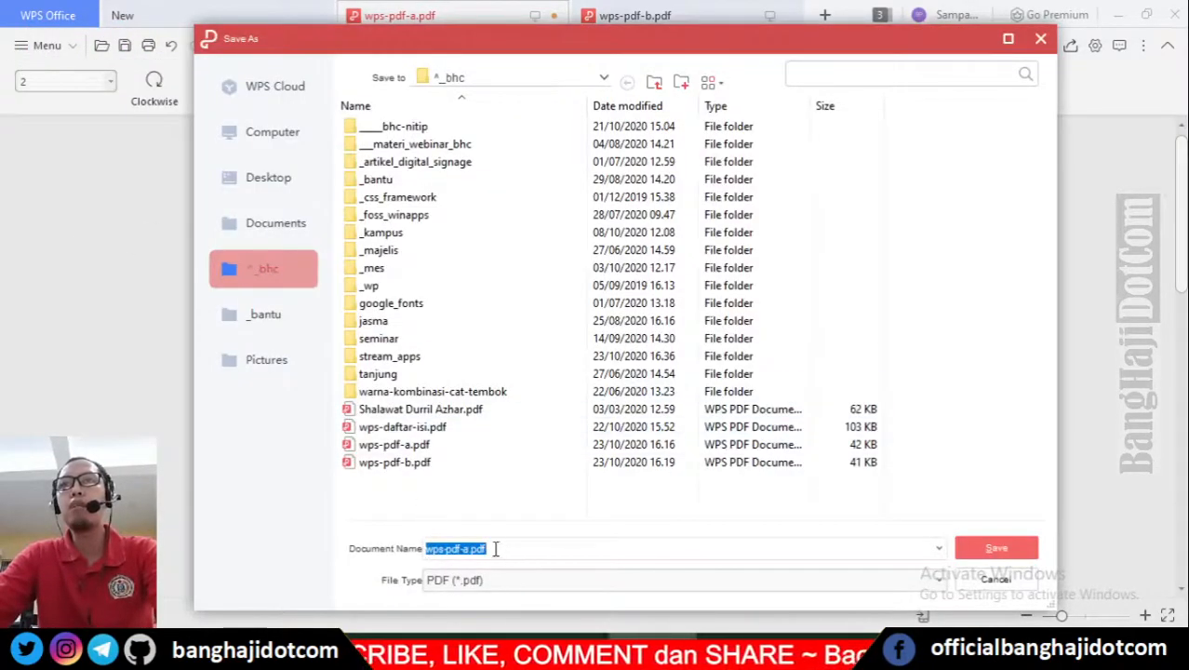
pyautogui.click(468, 555)
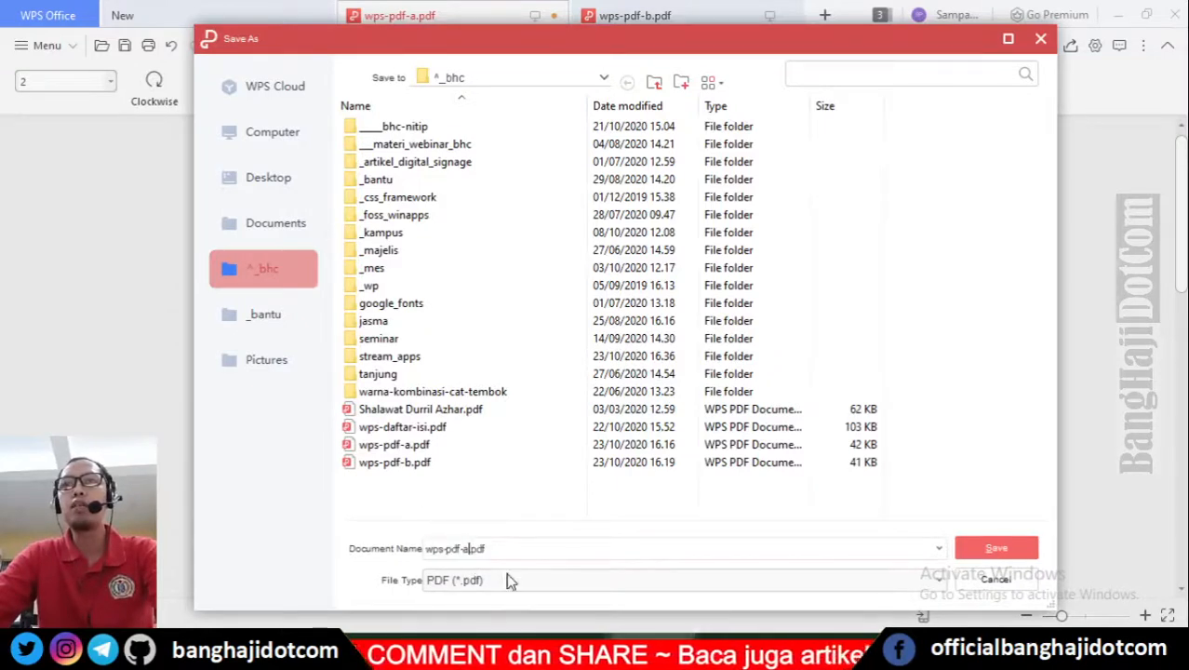
pyautogui.write('-bar')
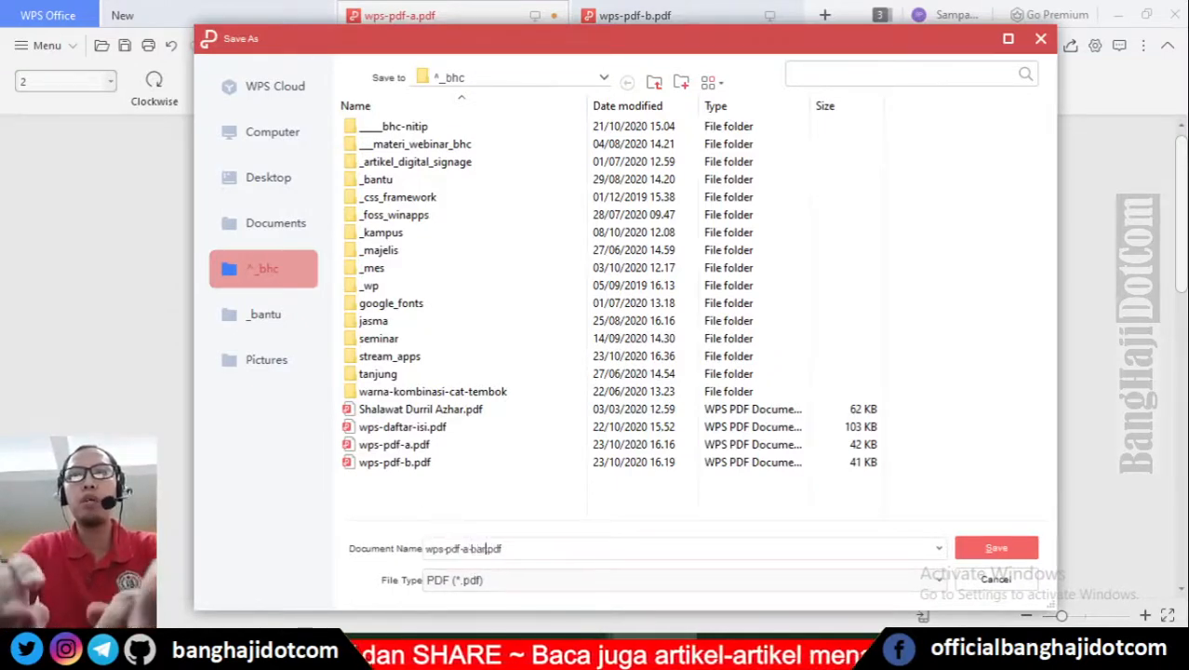
pyautogui.write('u')
pyautogui.click(993, 548)
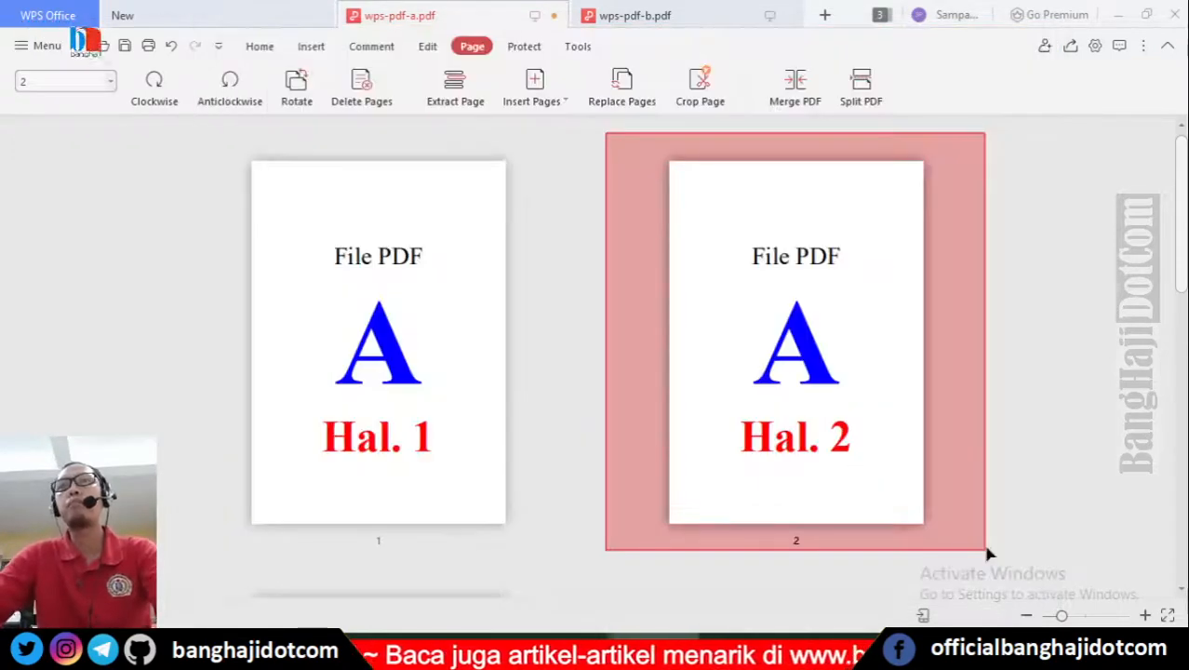
# - Examine the page order in wps-pdf-a-baru.pdf around the deleted page and compare it with the first four pages of wps-pdf-b.pdf
pyautogui.moveTo(562, 283)
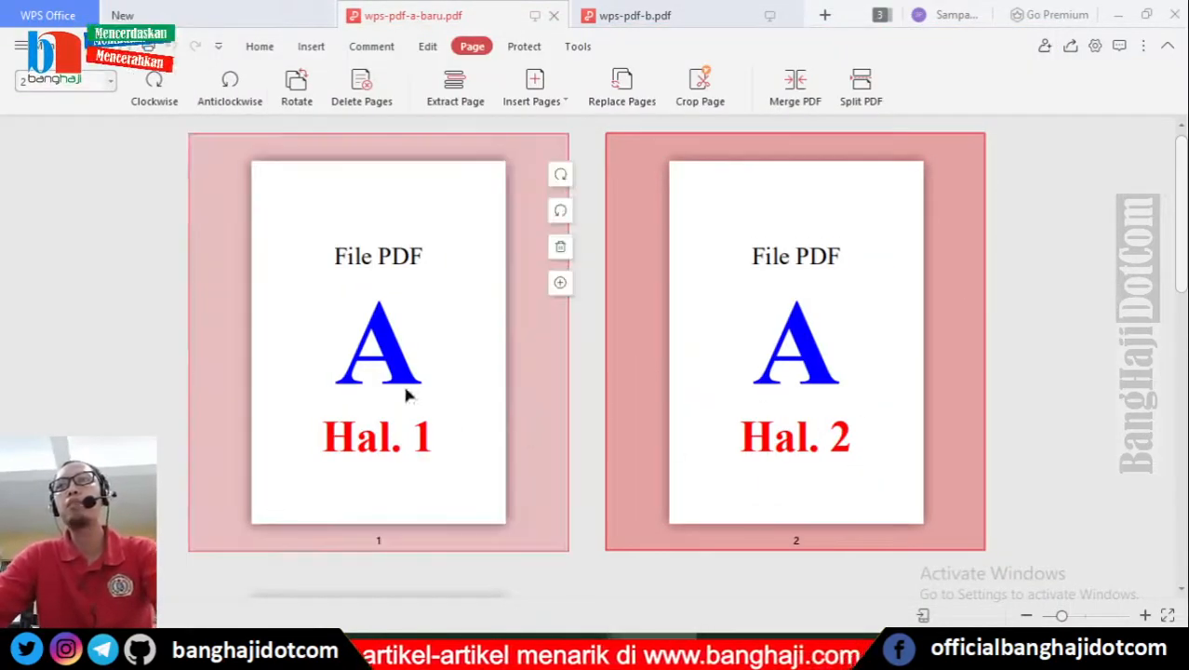
pyautogui.scroll(-2, 707, 372)
pyautogui.scroll(-2, 437, 535)
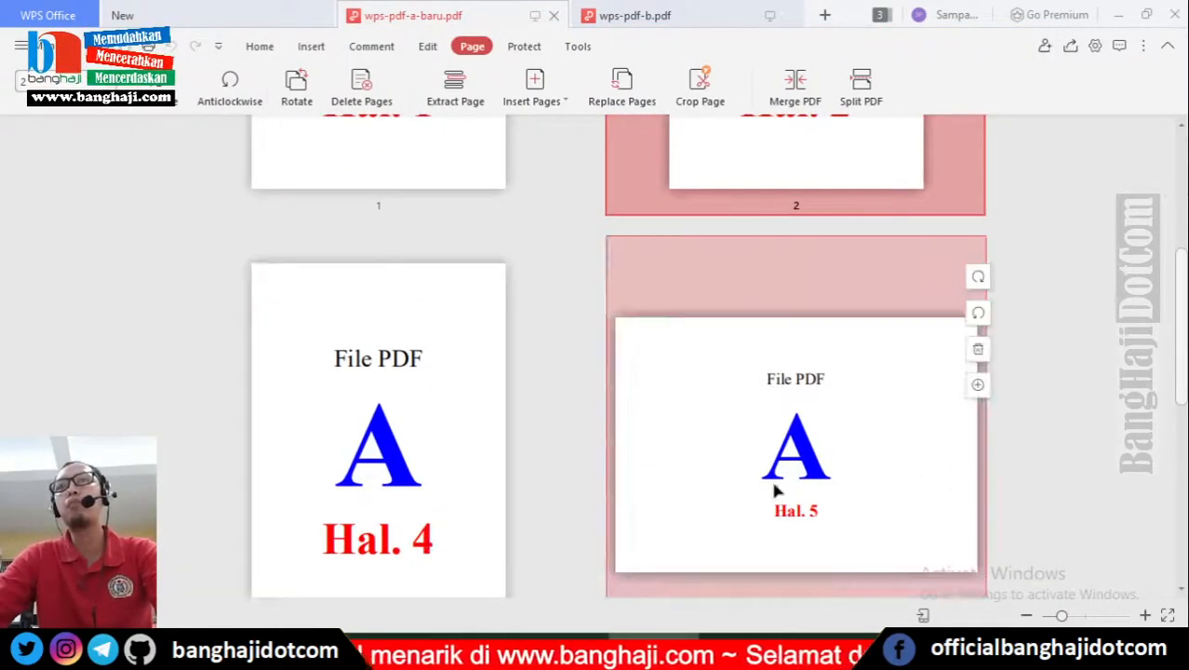
pyautogui.scroll(4, 772, 479)
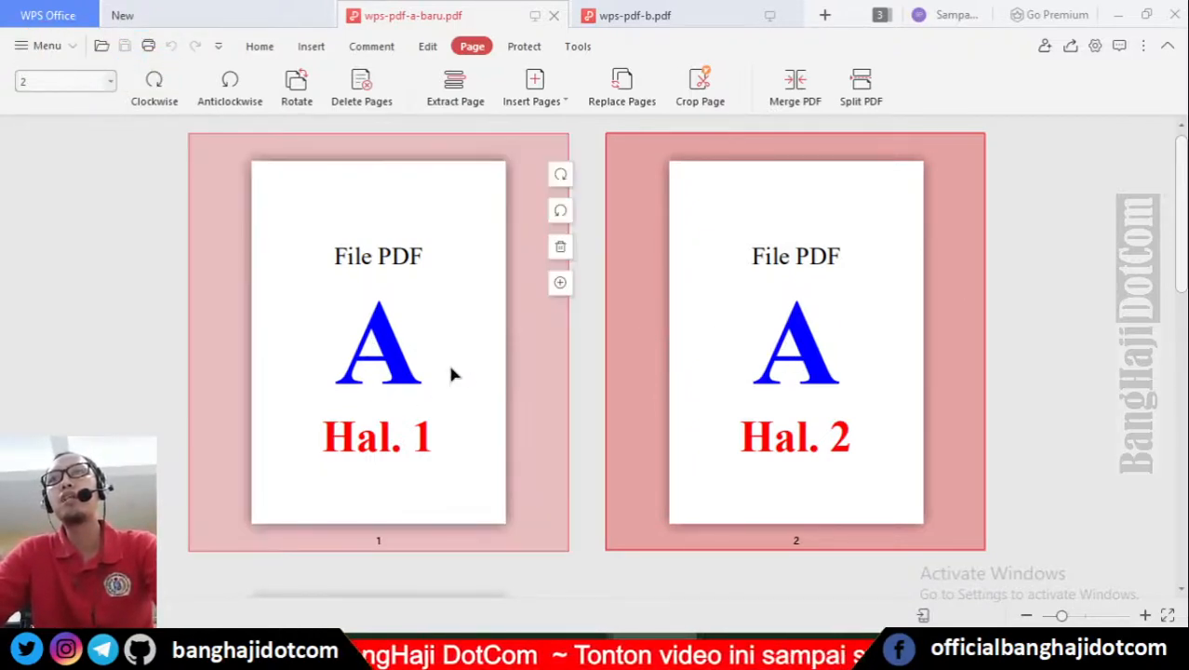
pyautogui.click(663, 19)
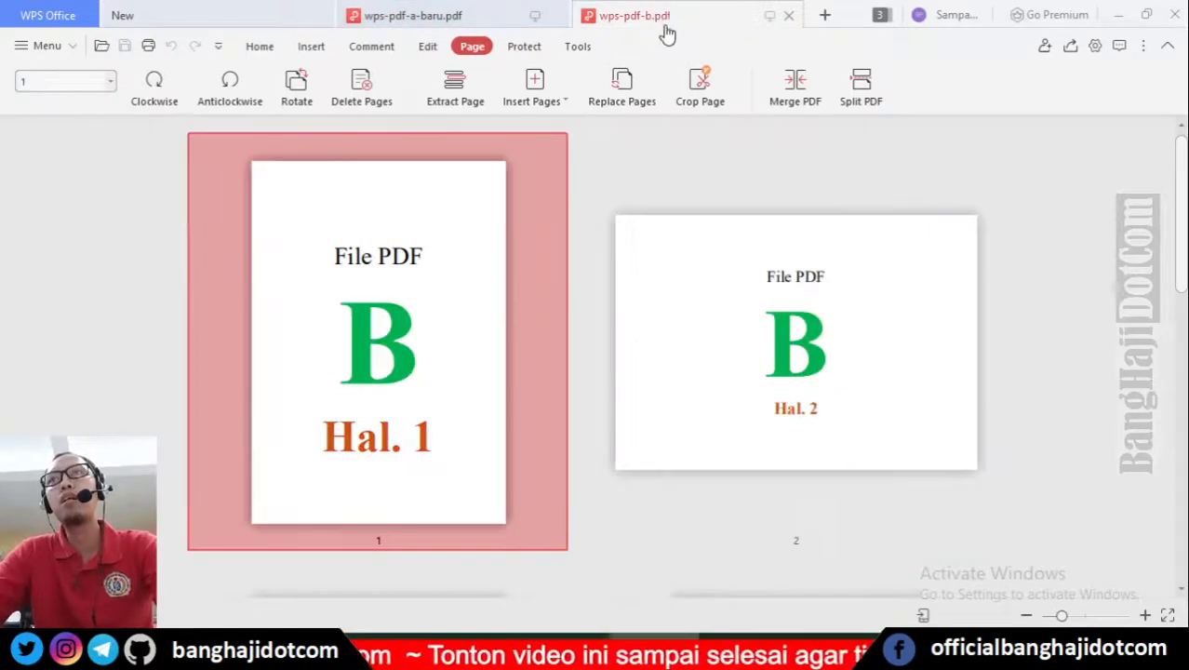
pyautogui.scroll(-5, 703, 411)
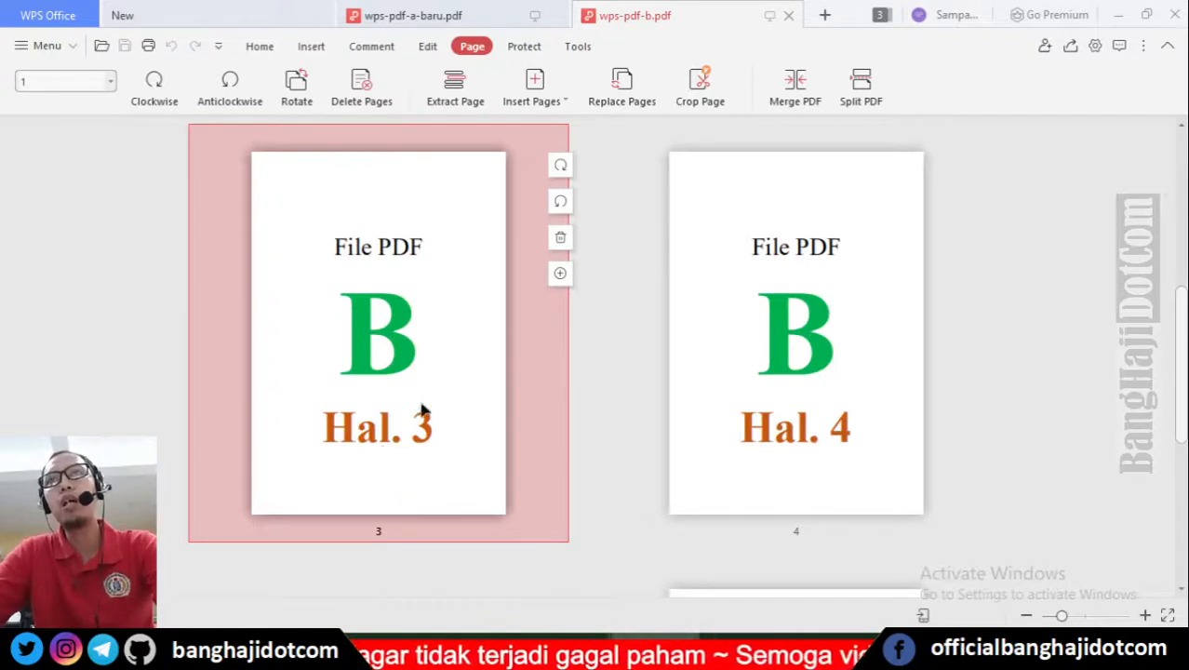
pyautogui.click(412, 16)
pyautogui.scroll(-3, 623, 447)
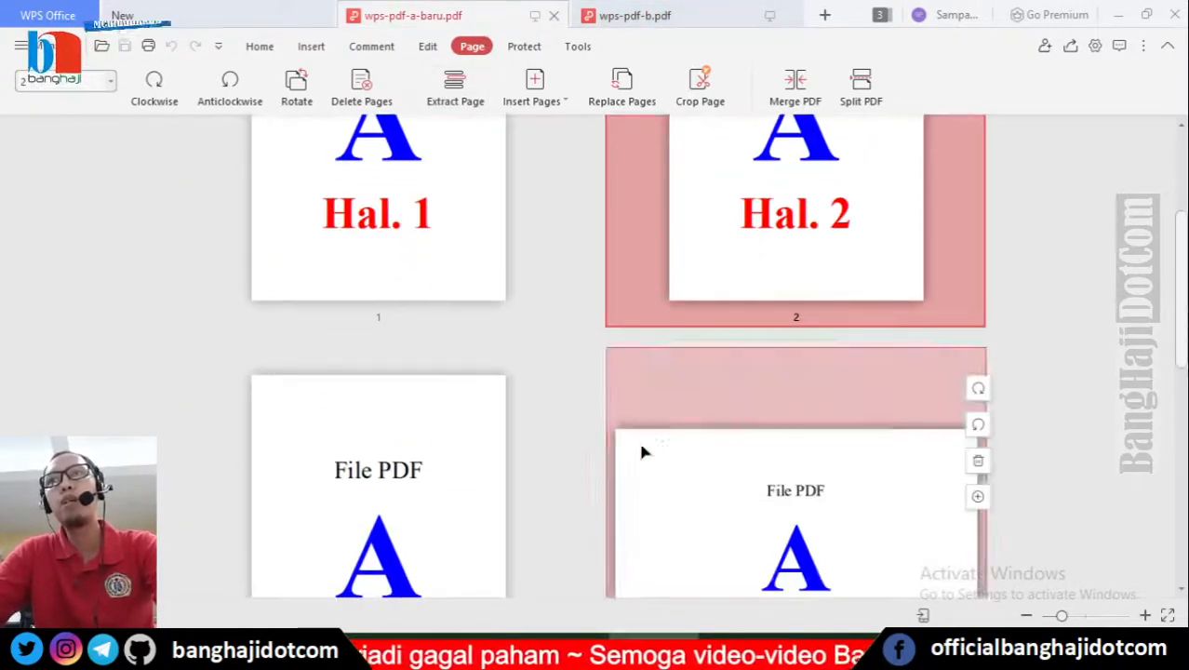
pyautogui.scroll(-3, 471, 438)
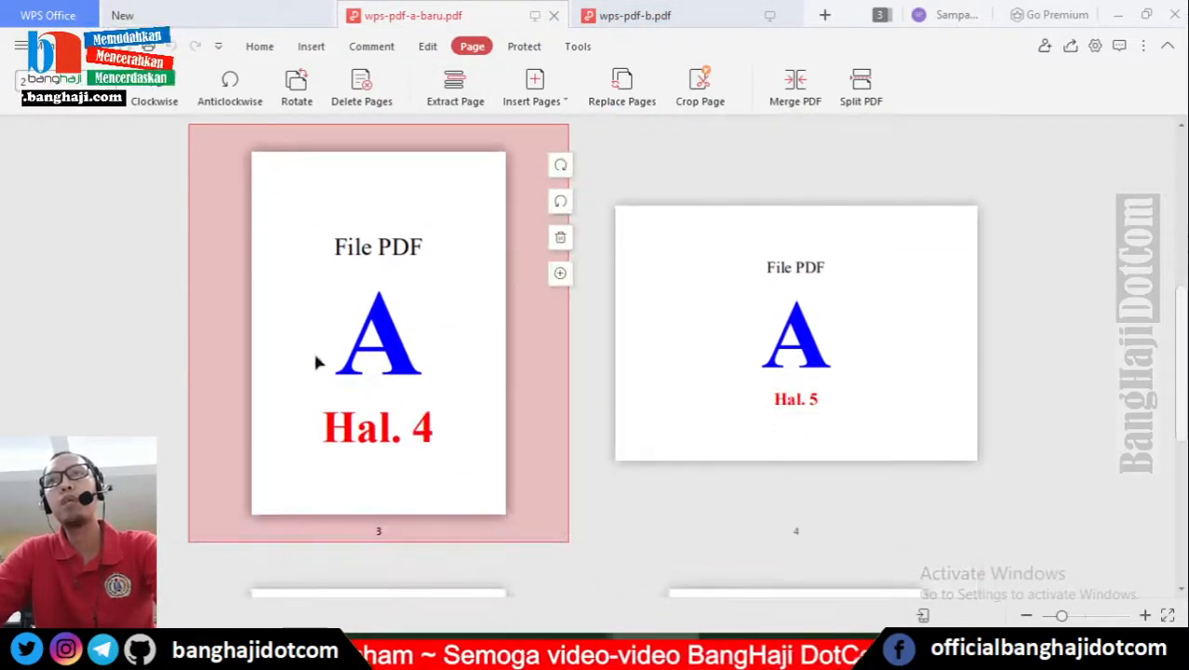
pyautogui.scroll(5, 392, 473)
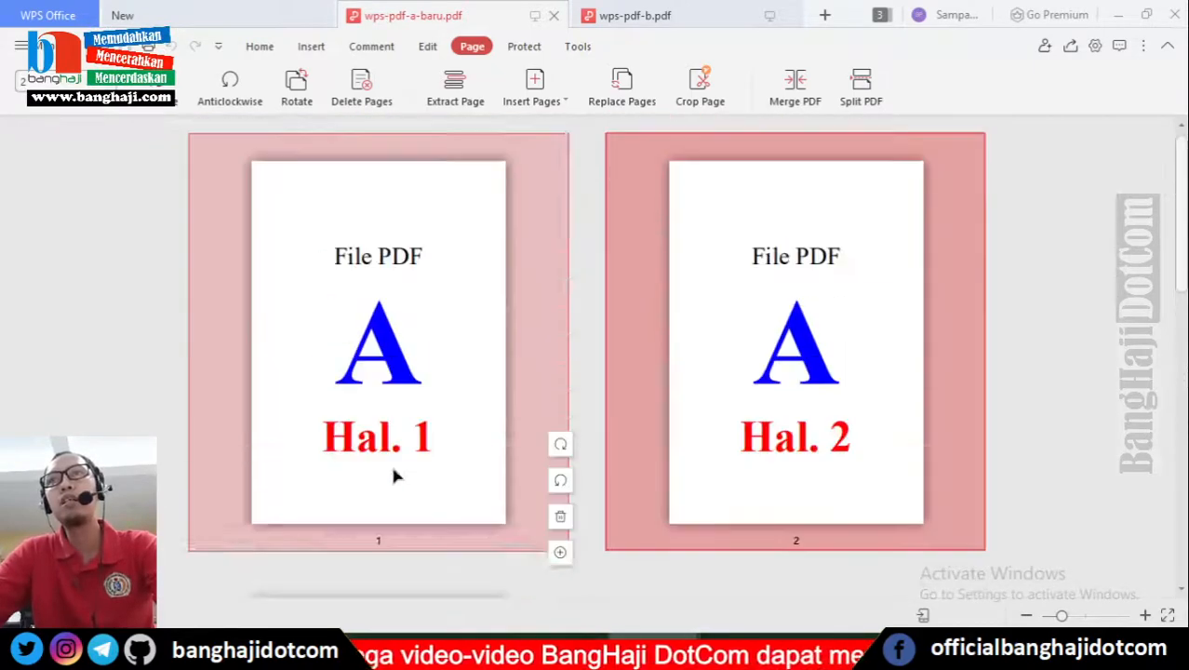
pyautogui.scroll(-1, 805, 406)
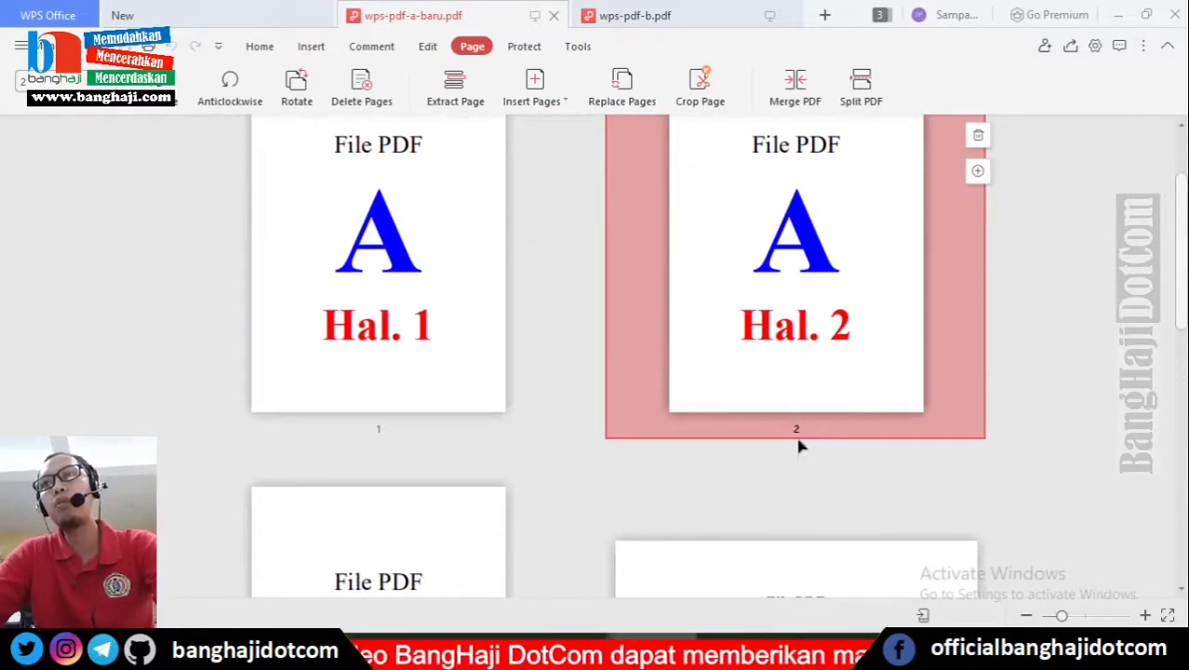
pyautogui.scroll(-3, 377, 540)
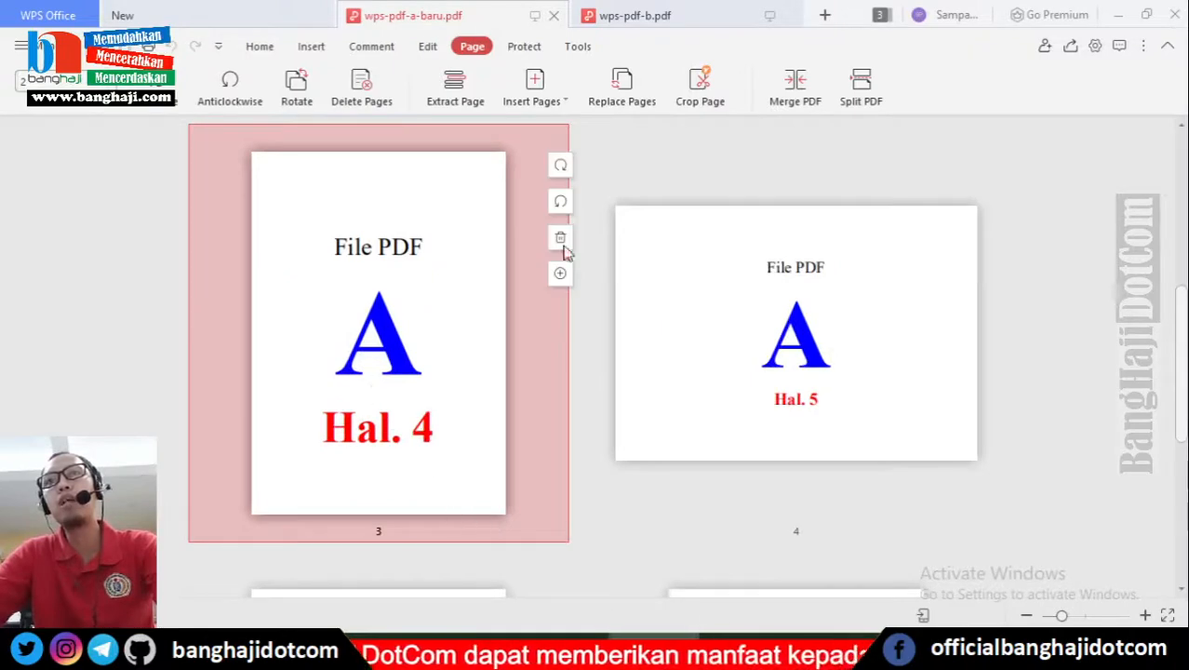
pyautogui.scroll(3, 565, 252)
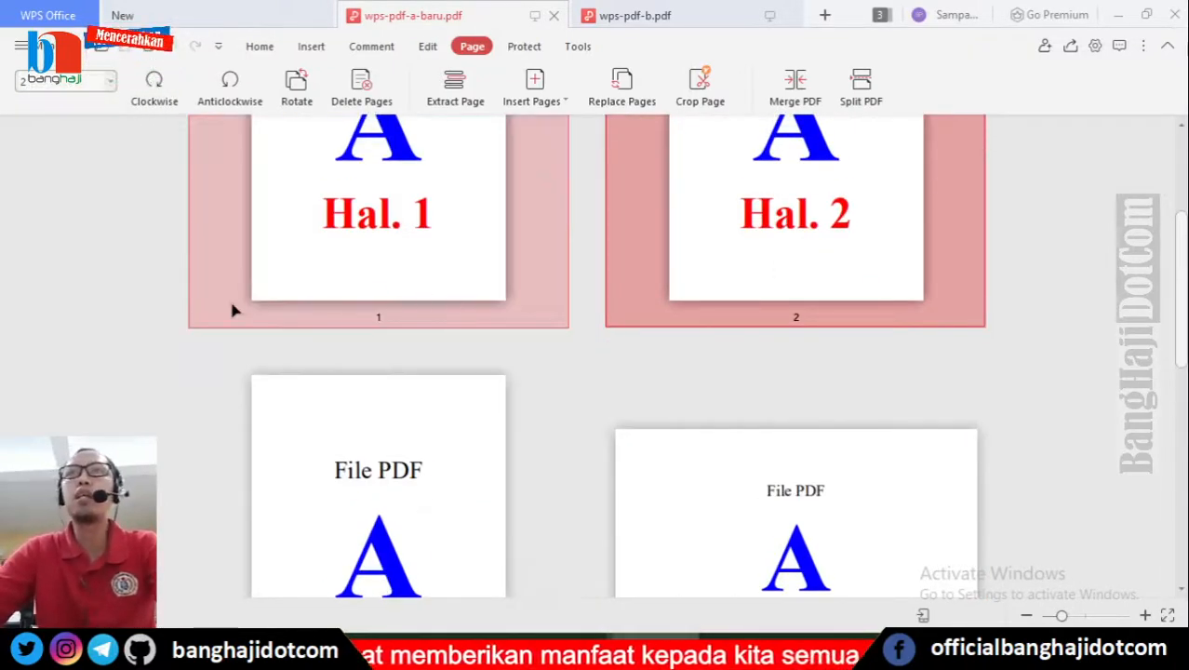
# - Start inserting pages from another PDF into wps-pdf-a-baru.pdf, using wps-pdf-b.pdf in the ^_bhc folder as the source
pyautogui.click(157, 325)
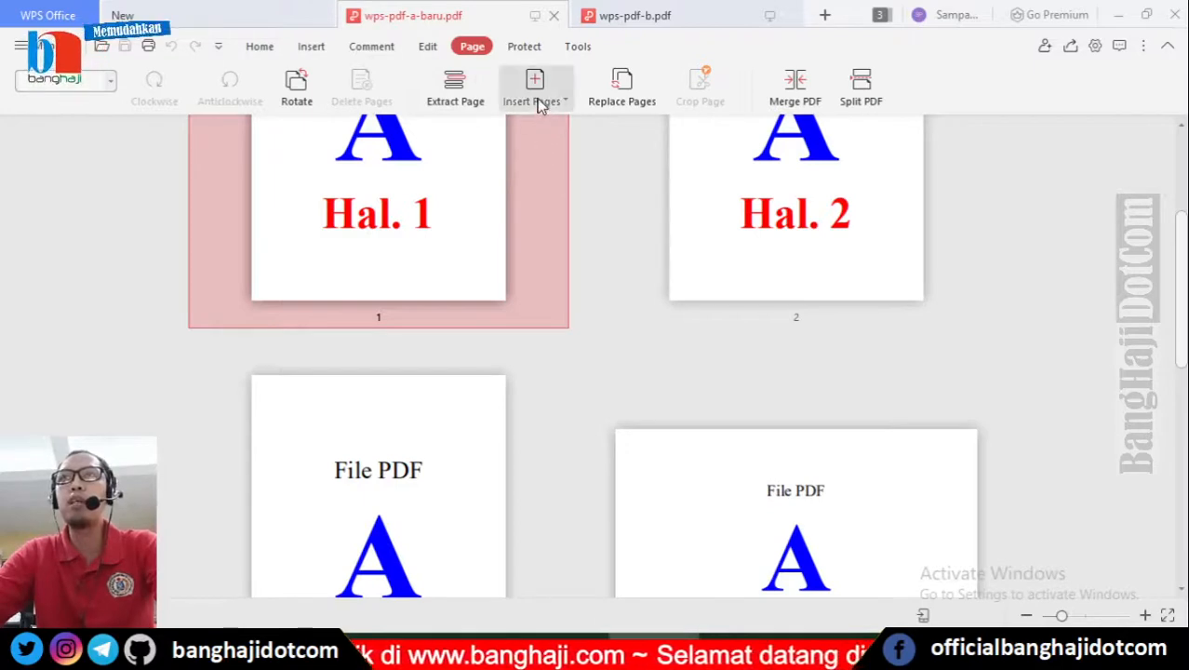
pyautogui.click(537, 88)
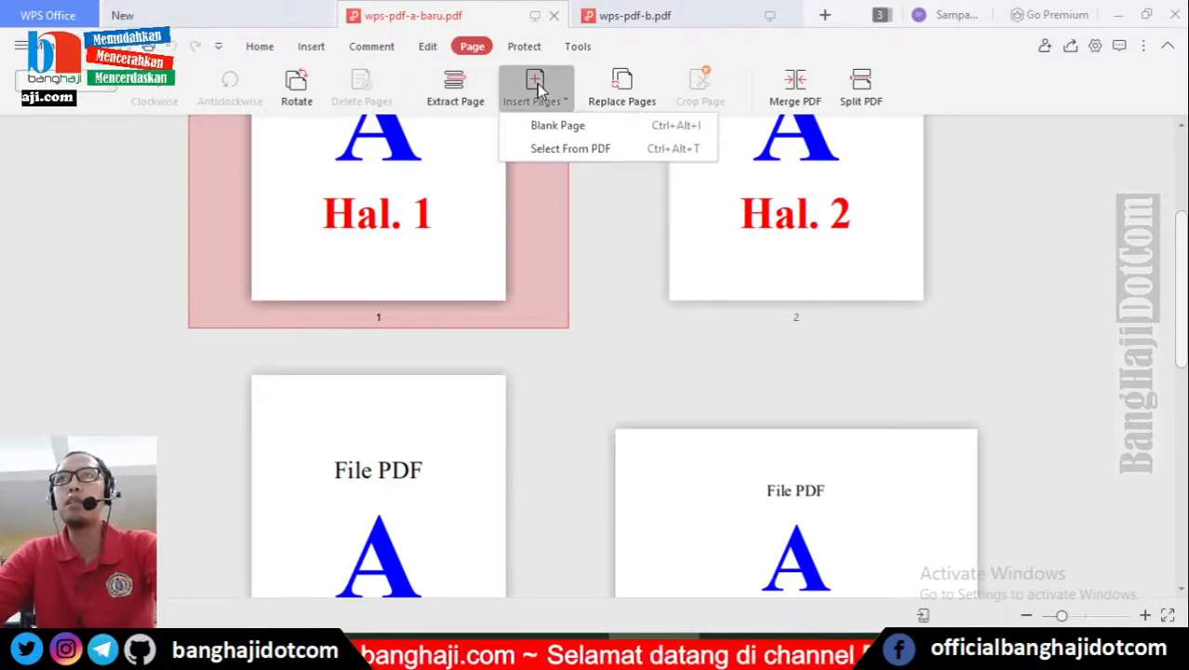
pyautogui.click(594, 151)
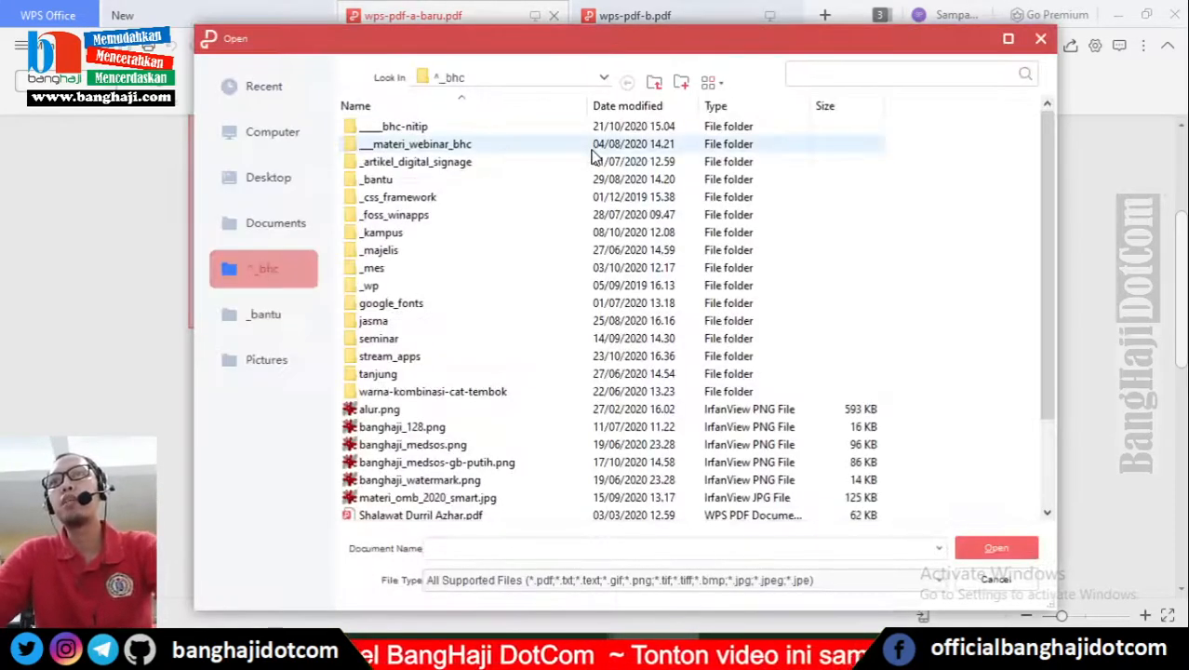
pyautogui.scroll(-2, 563, 412)
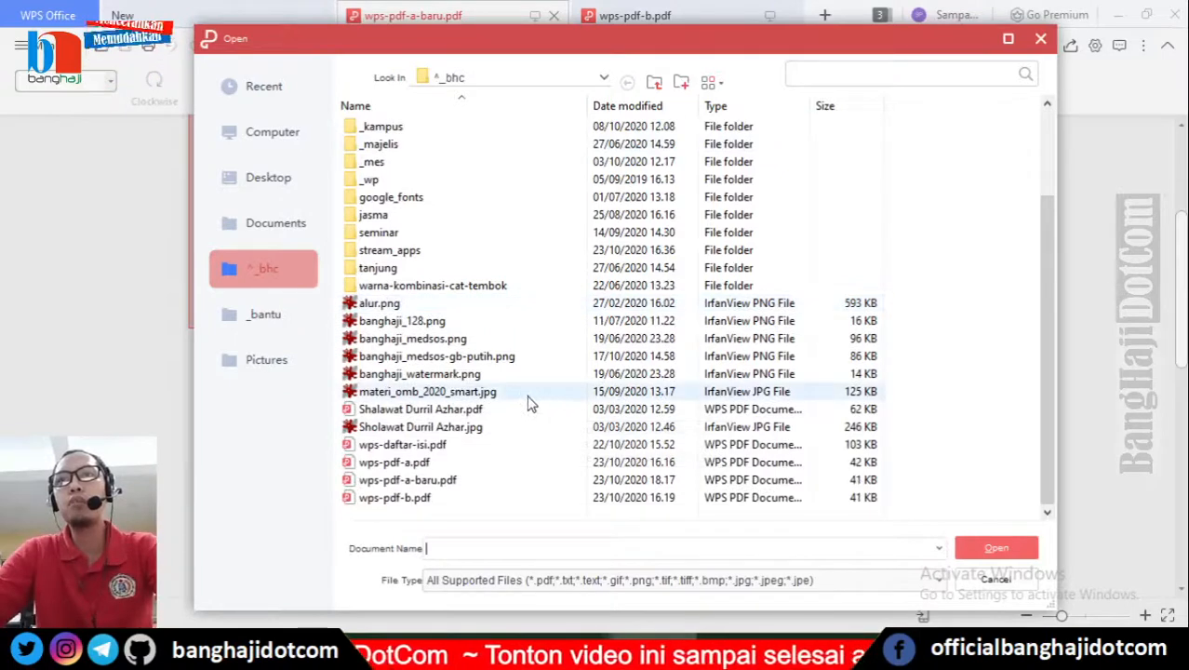
pyautogui.click(389, 503)
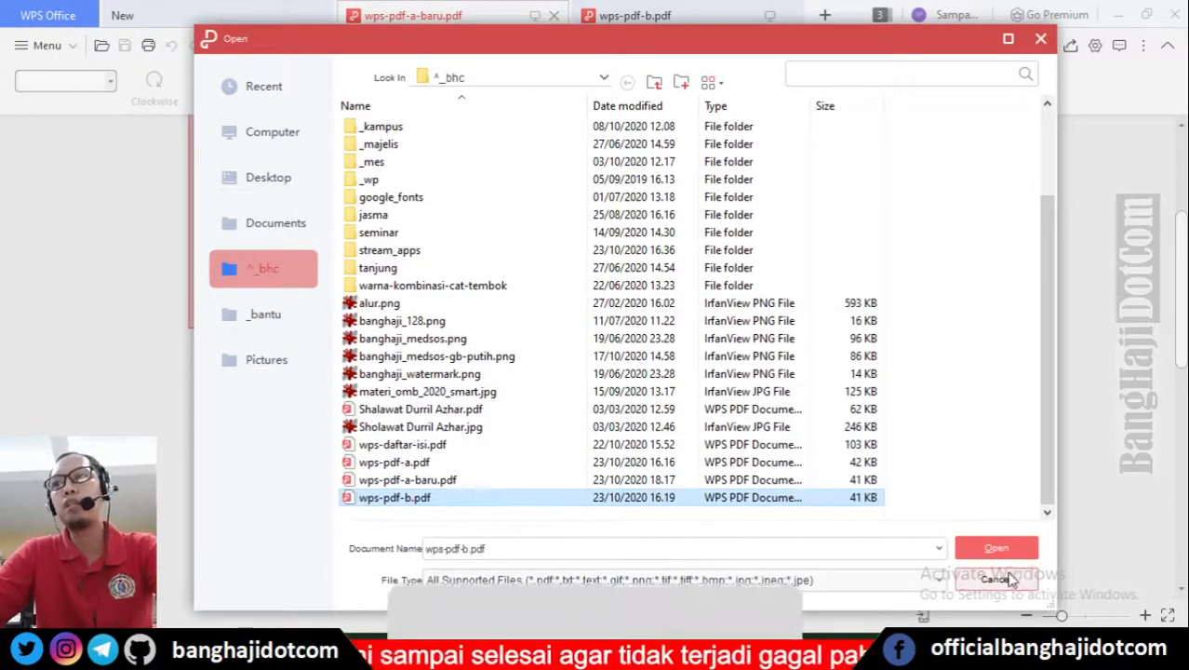
pyautogui.click(996, 552)
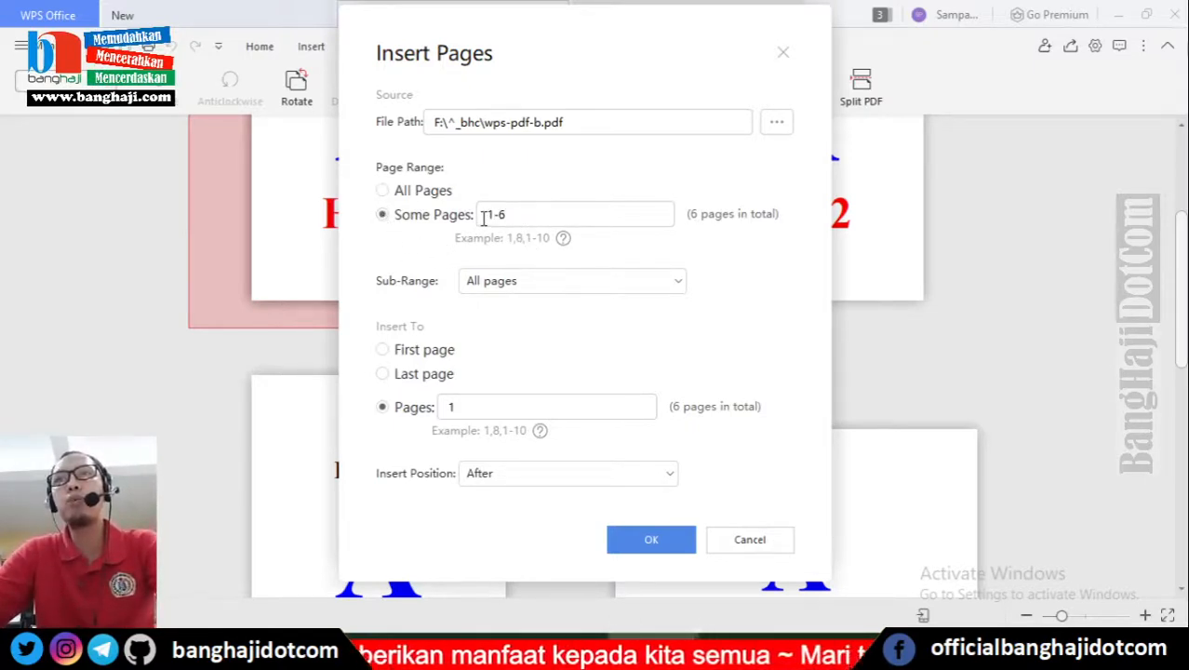
# - Set the source range to page 3 only, keeping the All pages sub-range, and set the insertion target to page 2
pyautogui.click(534, 214)
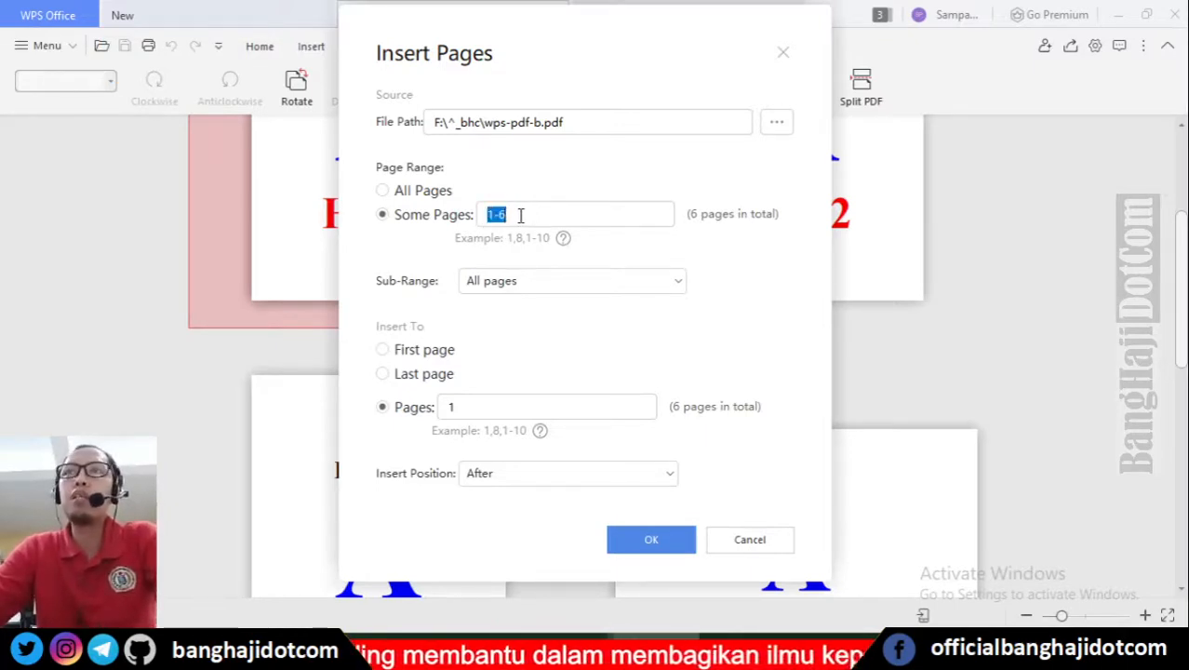
pyautogui.write('3')
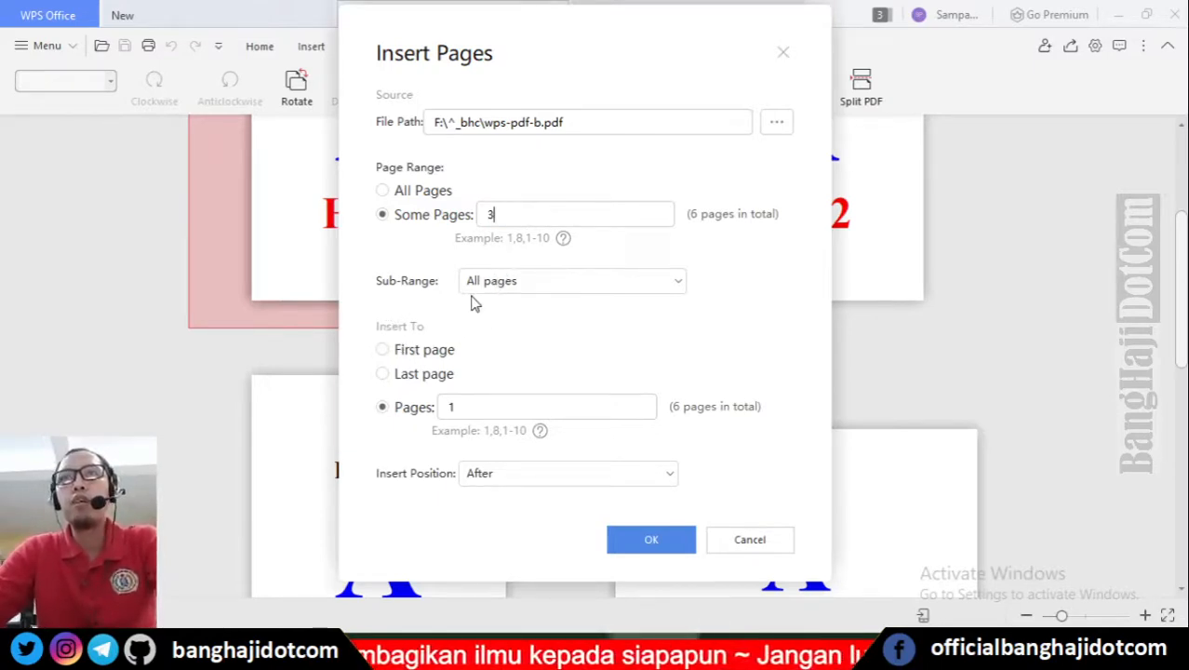
pyautogui.click(570, 283)
pyautogui.click(730, 292)
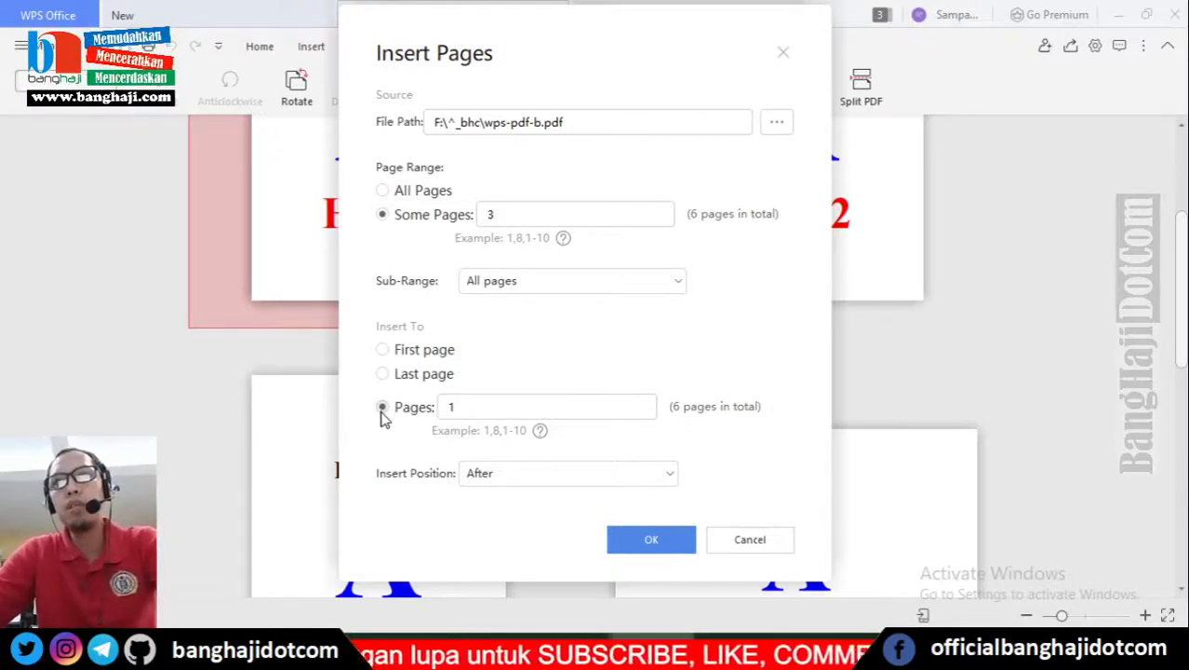
pyautogui.doubleClick(455, 406)
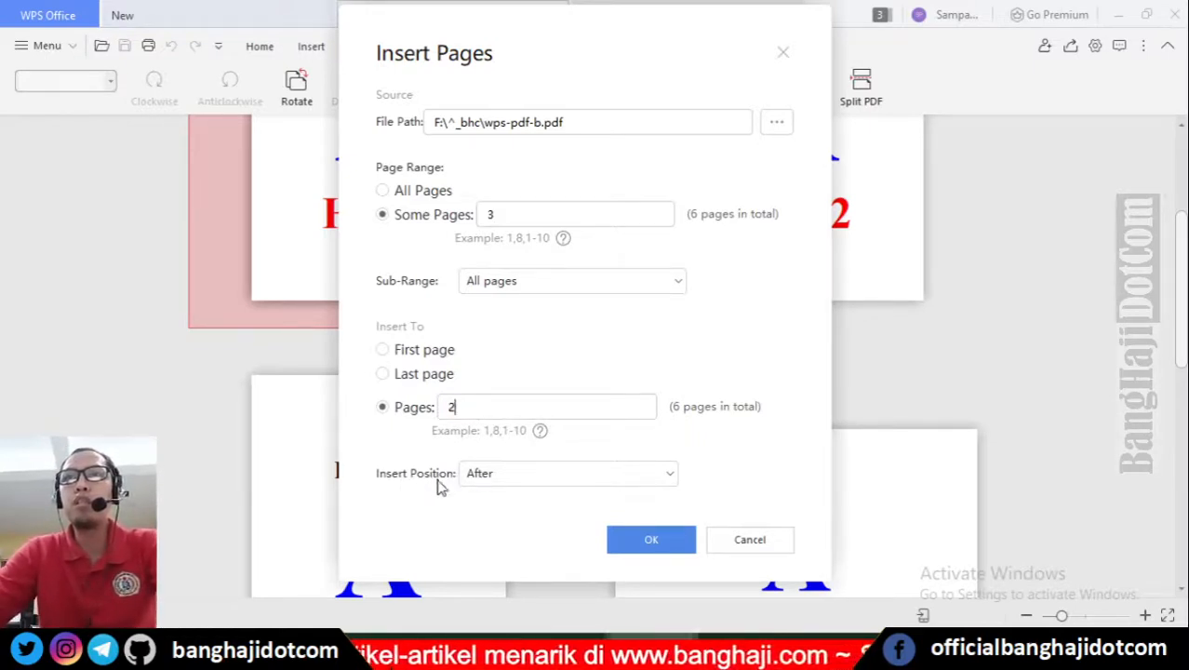
# - Try the Before insert position, set it back to After, and insert the source page after page 2
pyautogui.click(571, 473)
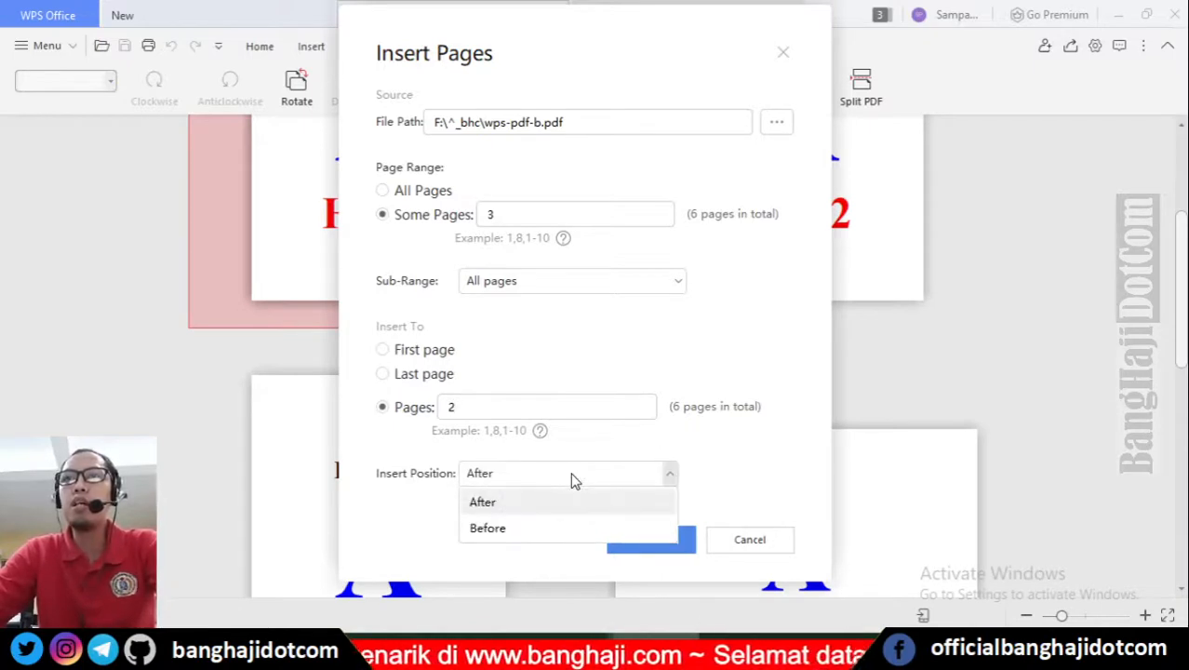
pyautogui.click(570, 472)
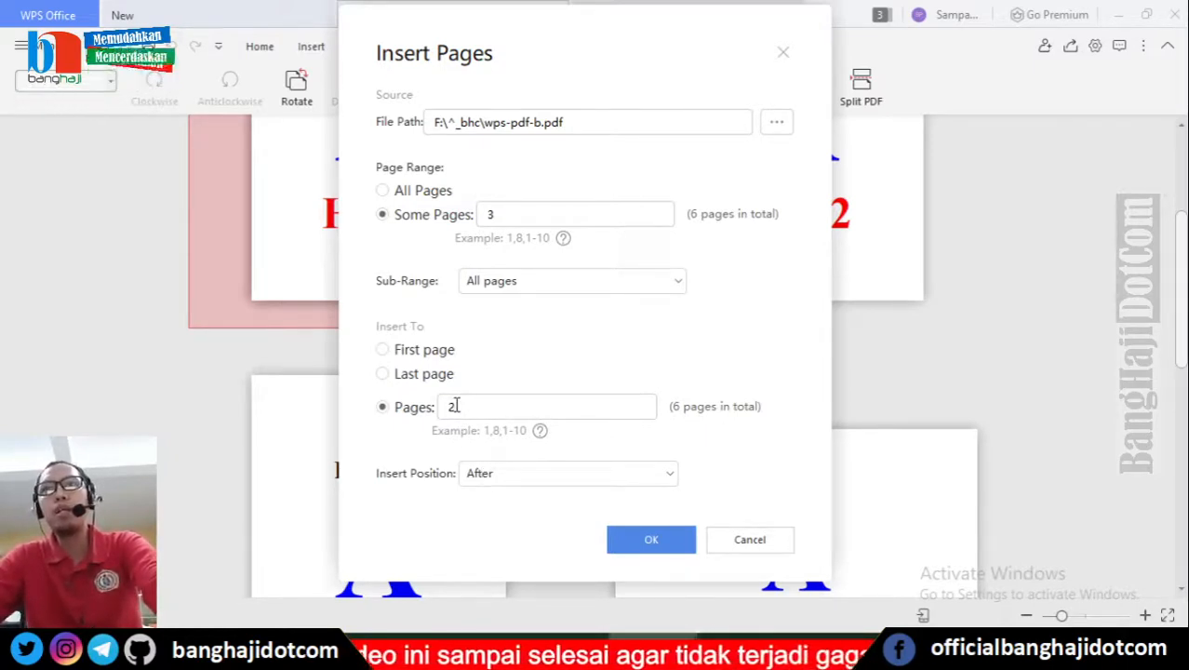
pyautogui.click(507, 486)
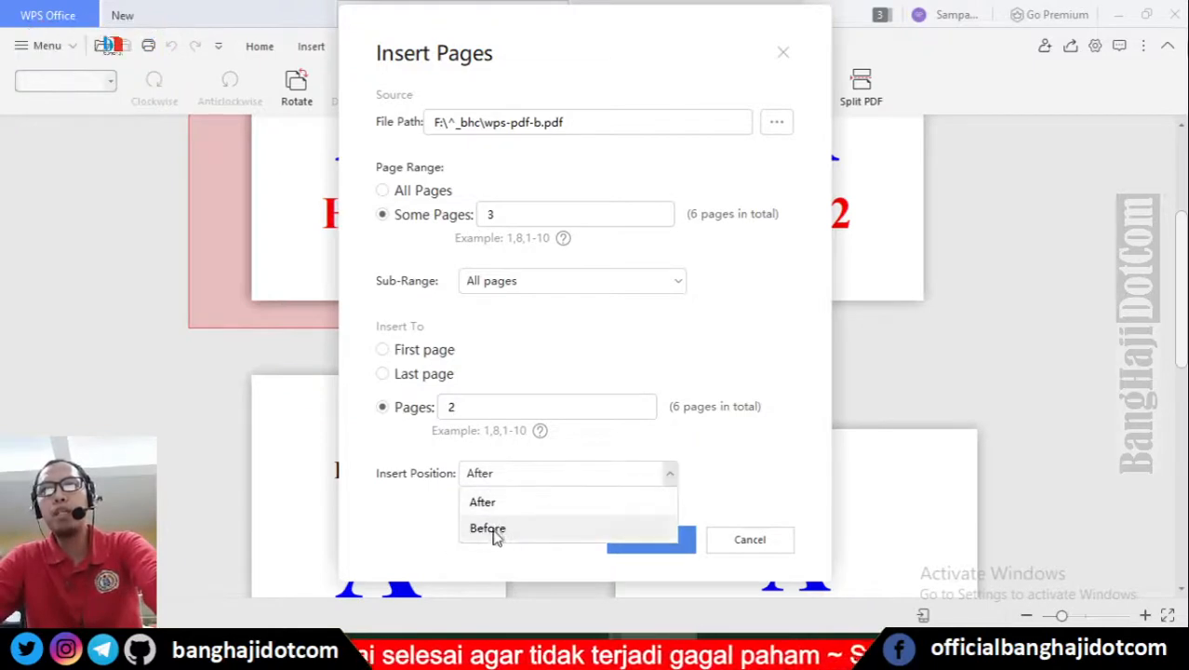
pyautogui.click(494, 528)
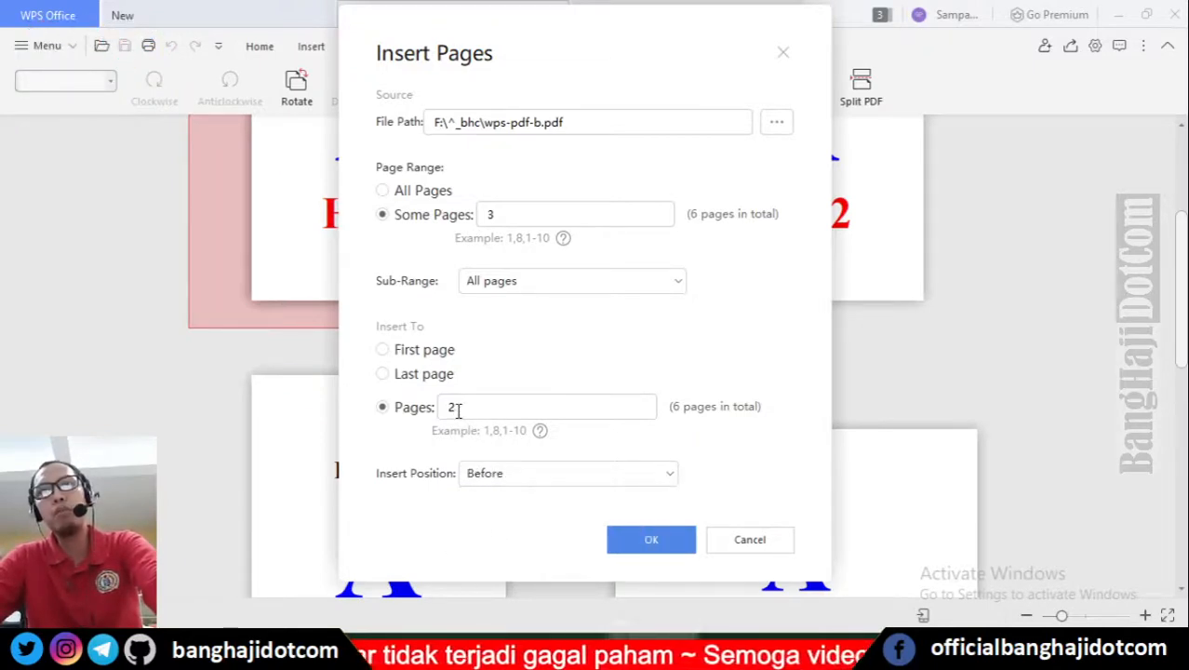
pyautogui.click(509, 479)
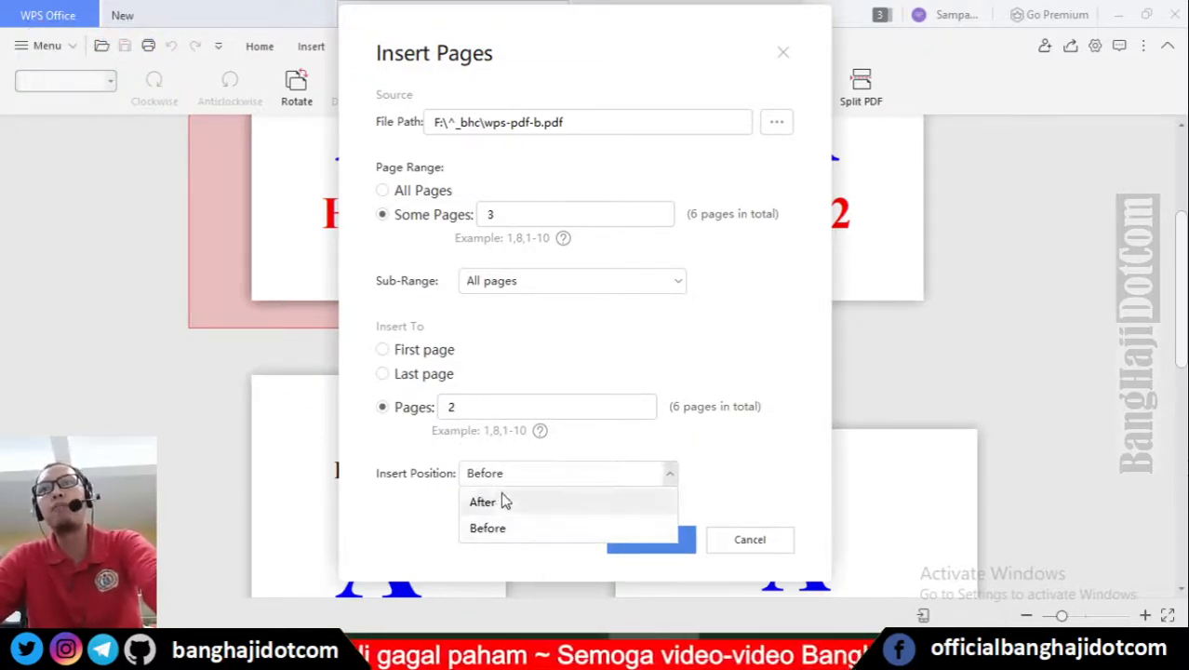
pyautogui.click(484, 502)
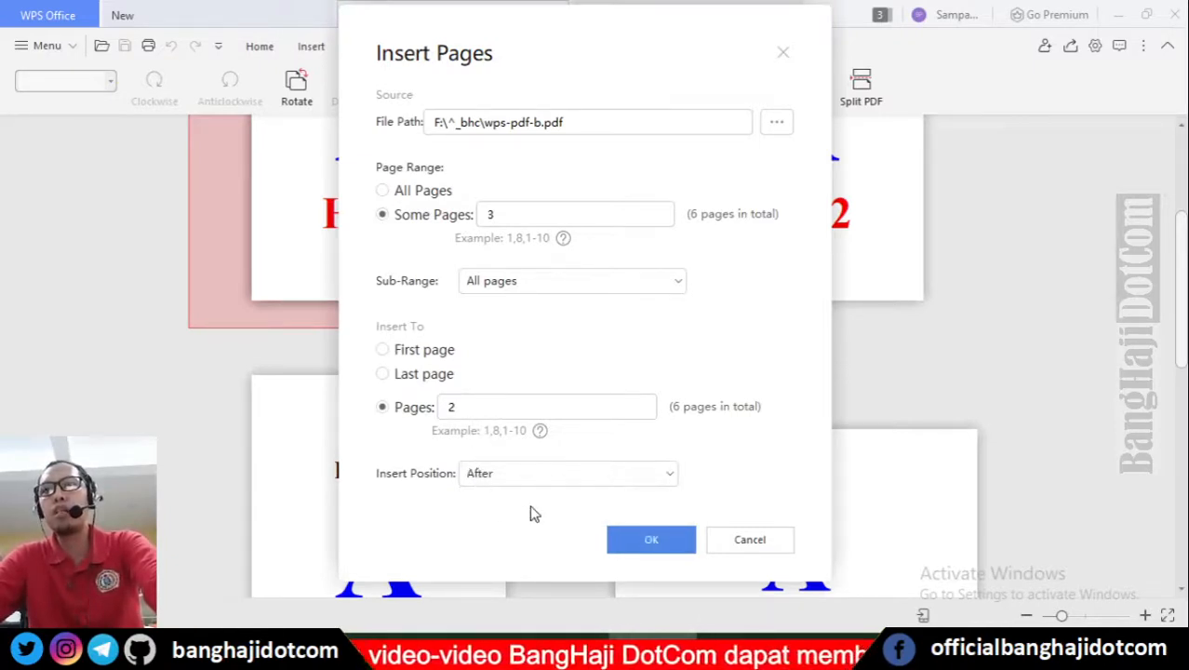
pyautogui.click(645, 534)
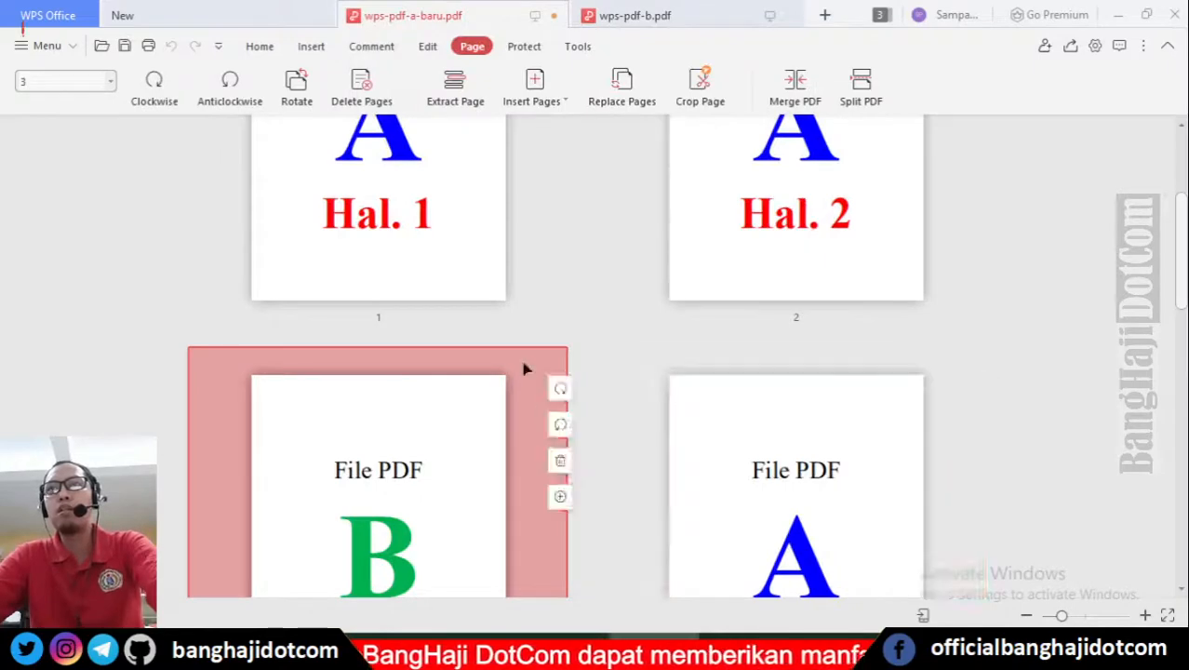
# - Examine the page order of wps-pdf-a-baru.pdf around the inserted page and on through to the last page
pyautogui.scroll(3, 619, 370)
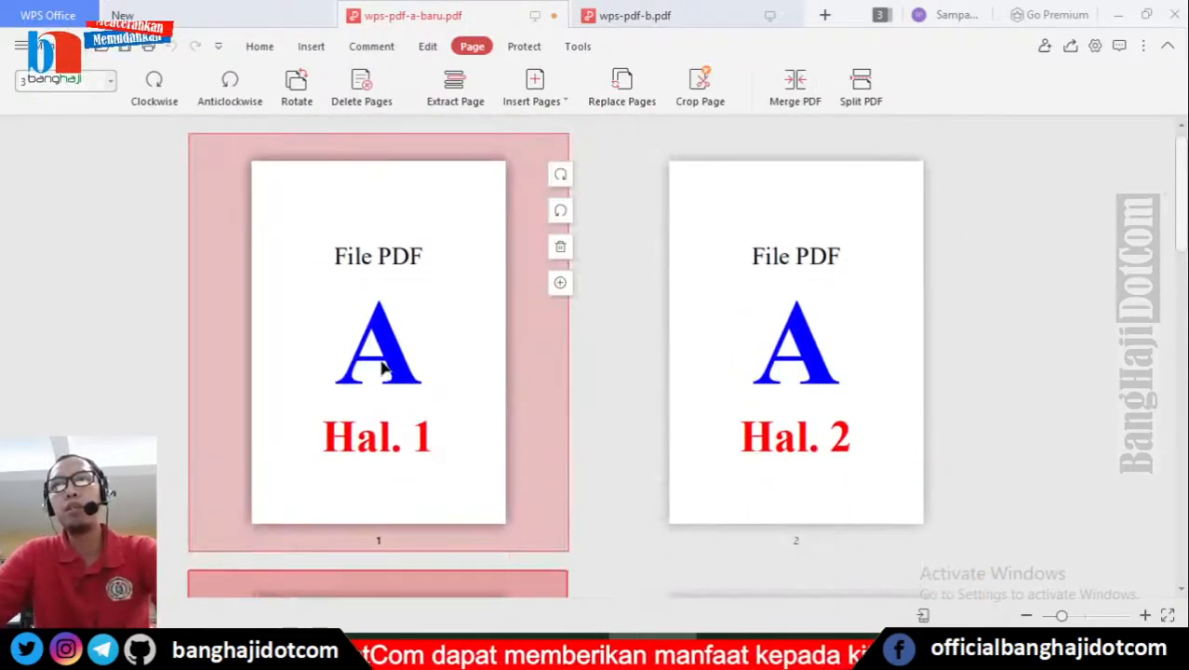
pyautogui.scroll(-5, 735, 363)
pyautogui.scroll(-3, 460, 465)
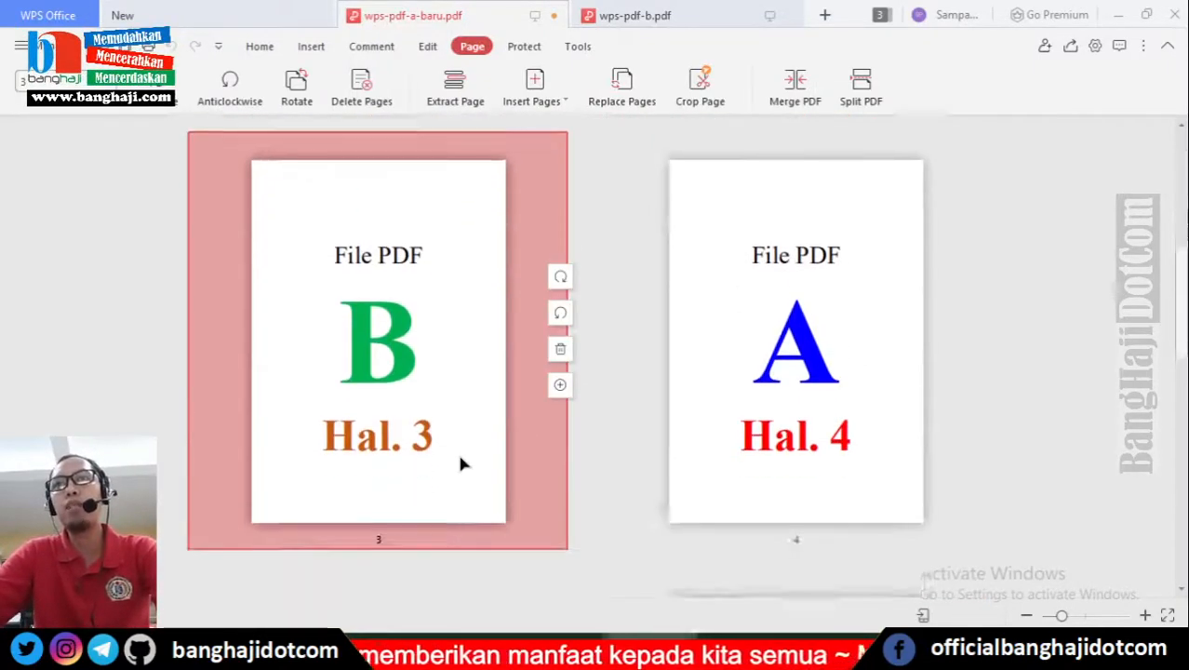
pyautogui.scroll(4, 443, 376)
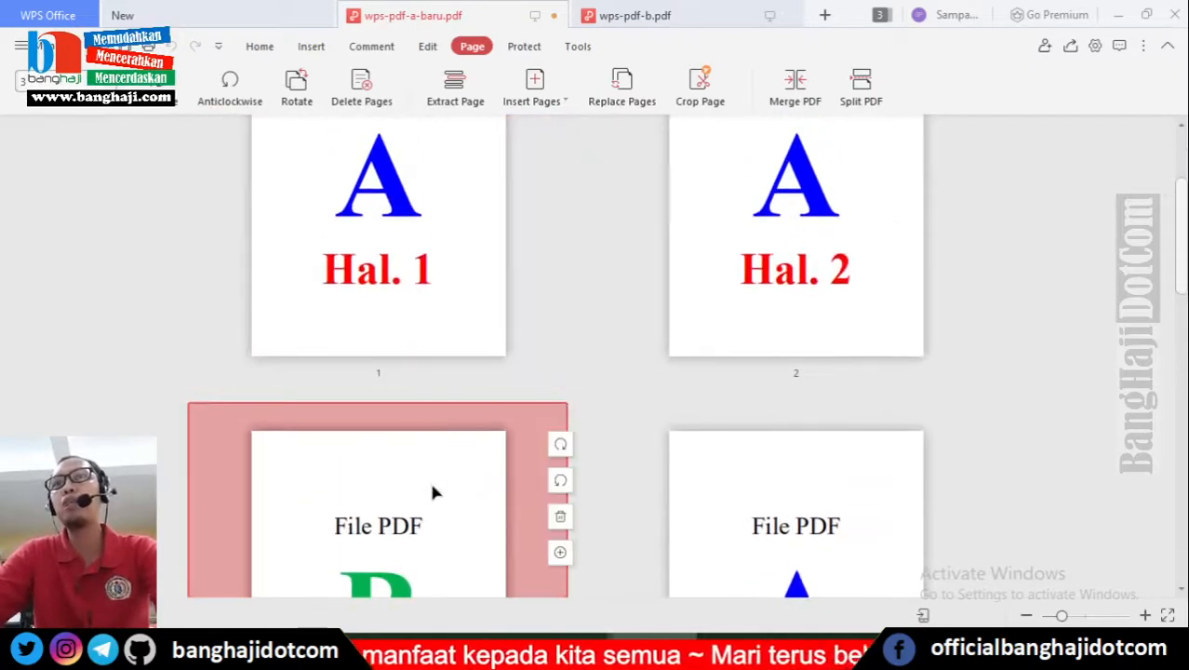
pyautogui.scroll(-3, 433, 491)
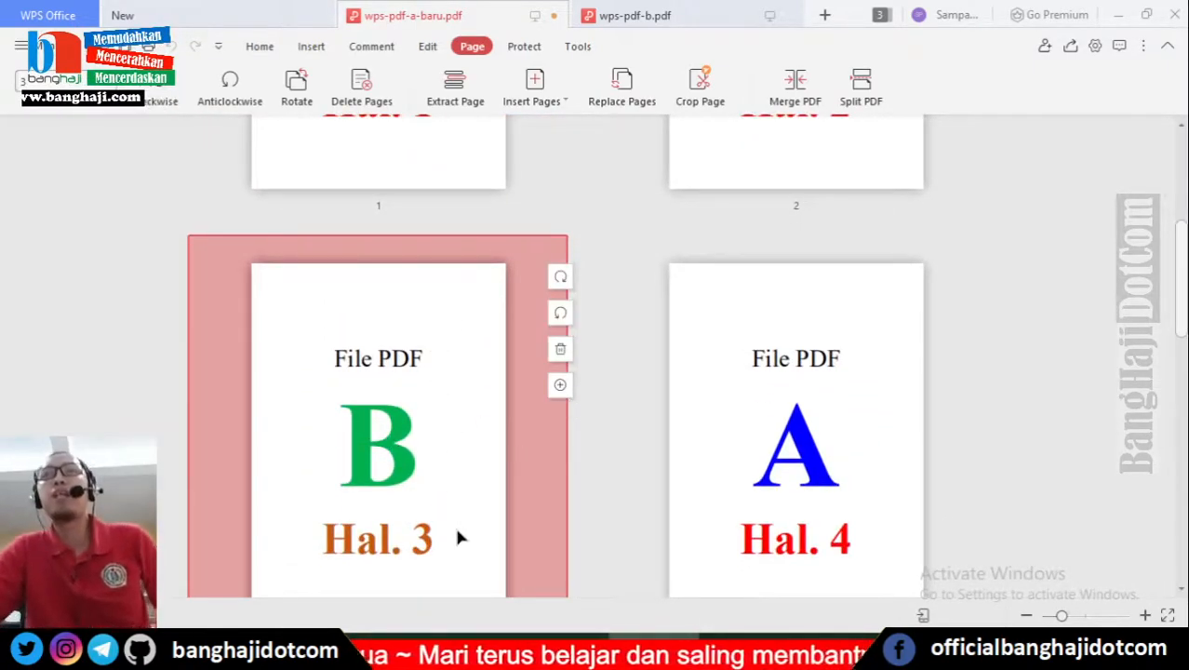
pyautogui.scroll(-4, 605, 505)
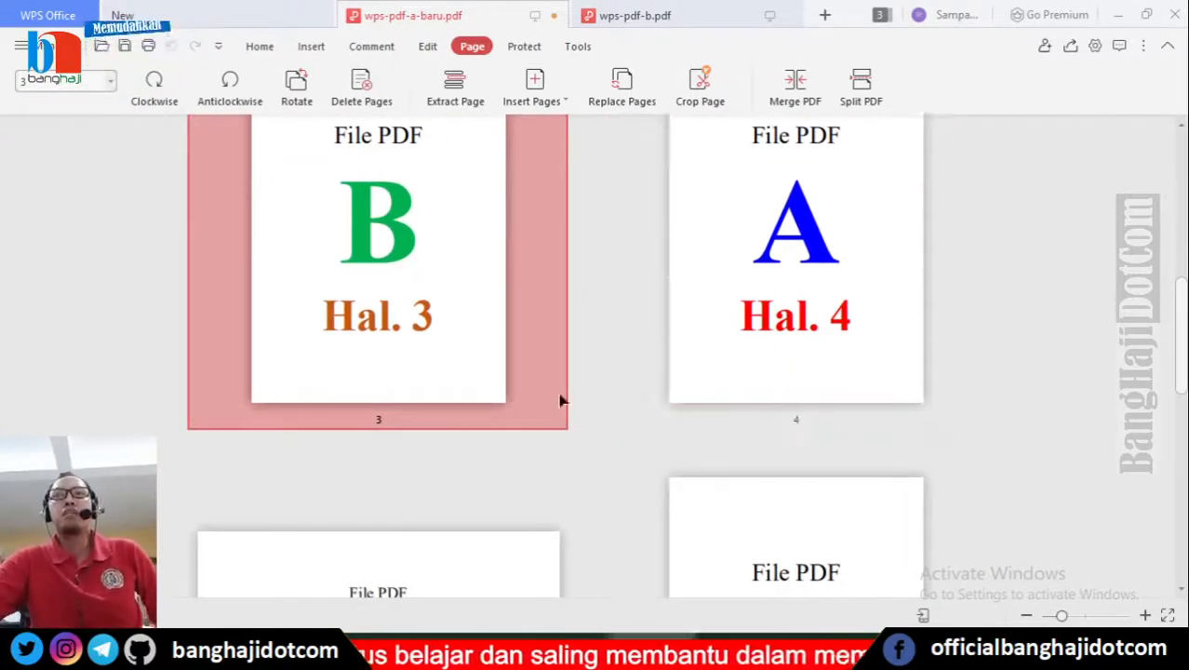
pyautogui.scroll(3, 678, 416)
pyautogui.scroll(-2, 682, 412)
pyautogui.scroll(-6, 682, 413)
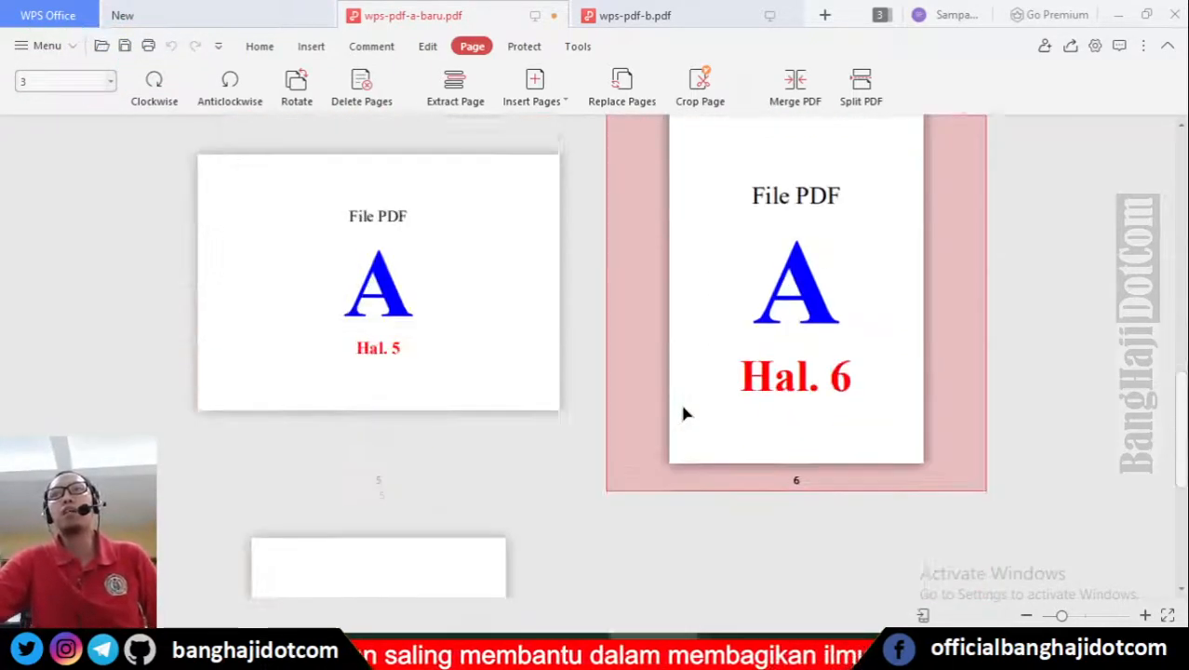
pyautogui.scroll(2, 682, 413)
pyautogui.scroll(-3, 682, 412)
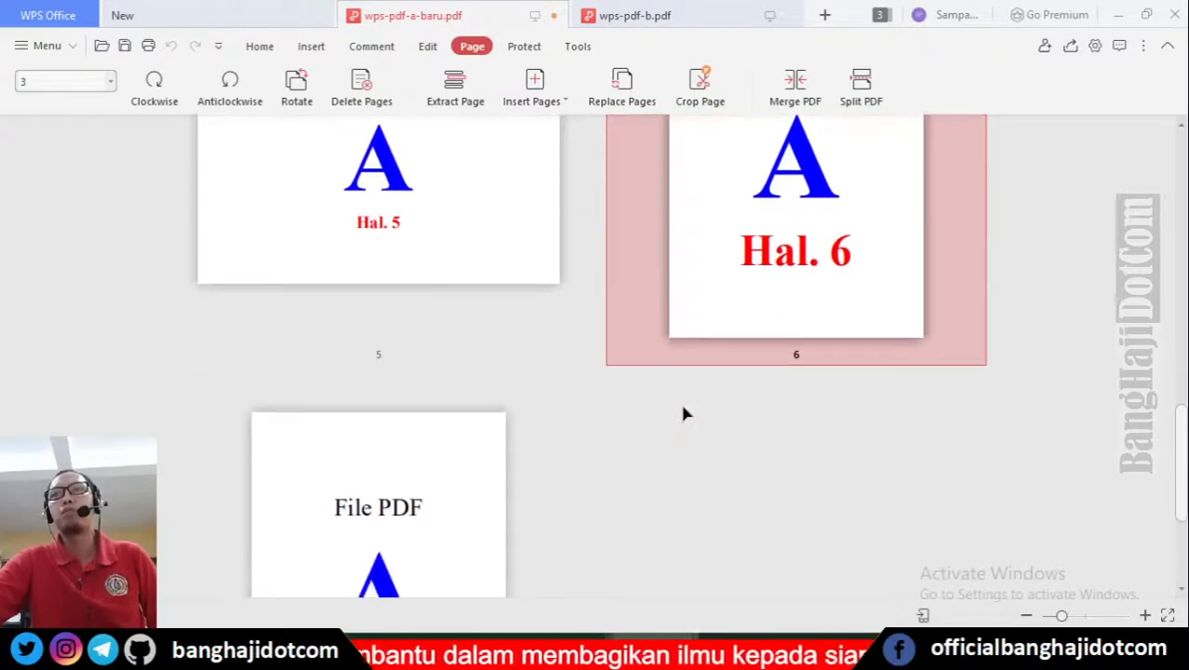
# - Delete page 6 from wps-pdf-a-baru.pdf, check the neighbouring pages, and clear the page selection
pyautogui.scroll(1, 683, 409)
pyautogui.click(778, 251)
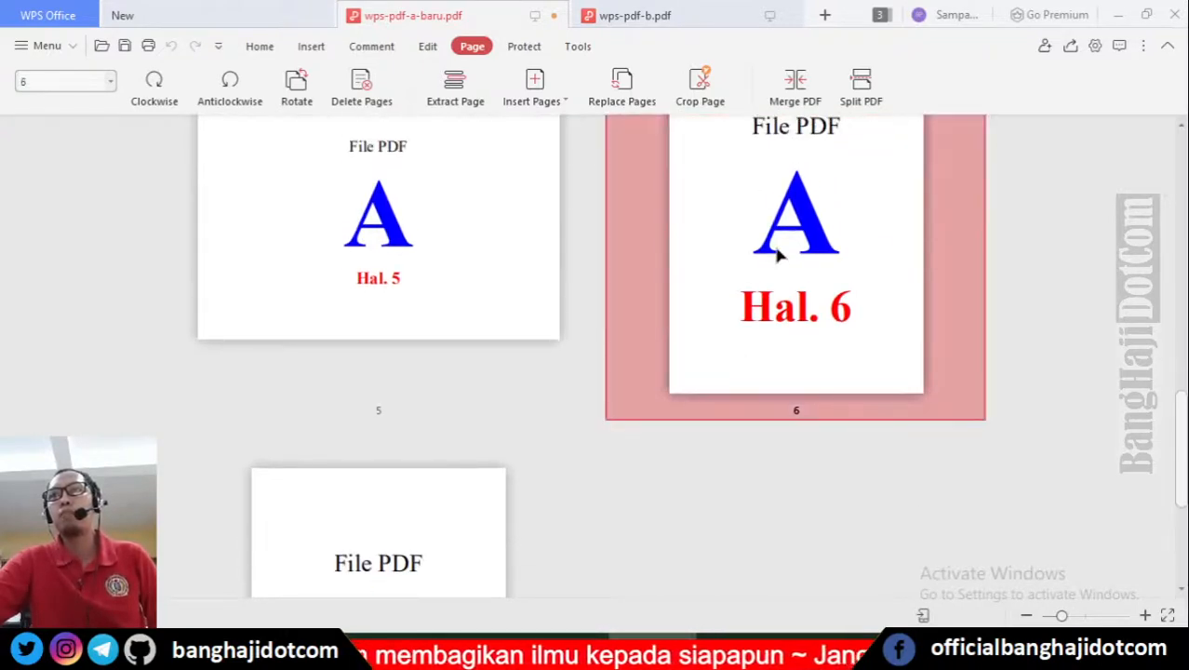
pyautogui.click(356, 100)
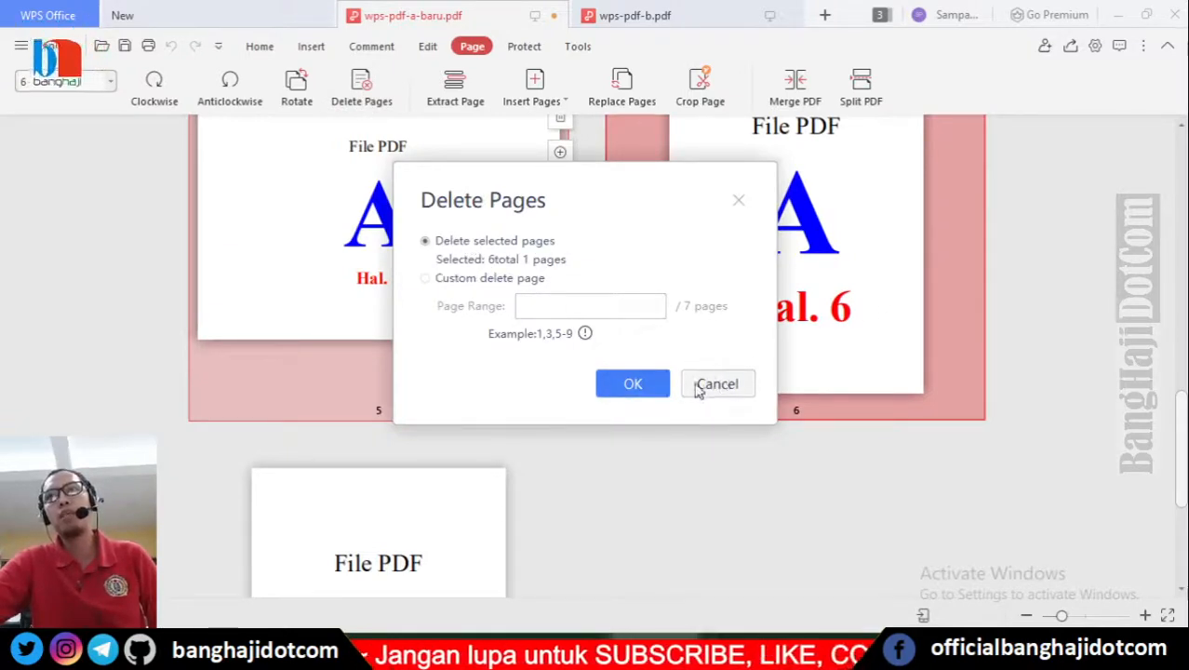
pyautogui.click(637, 386)
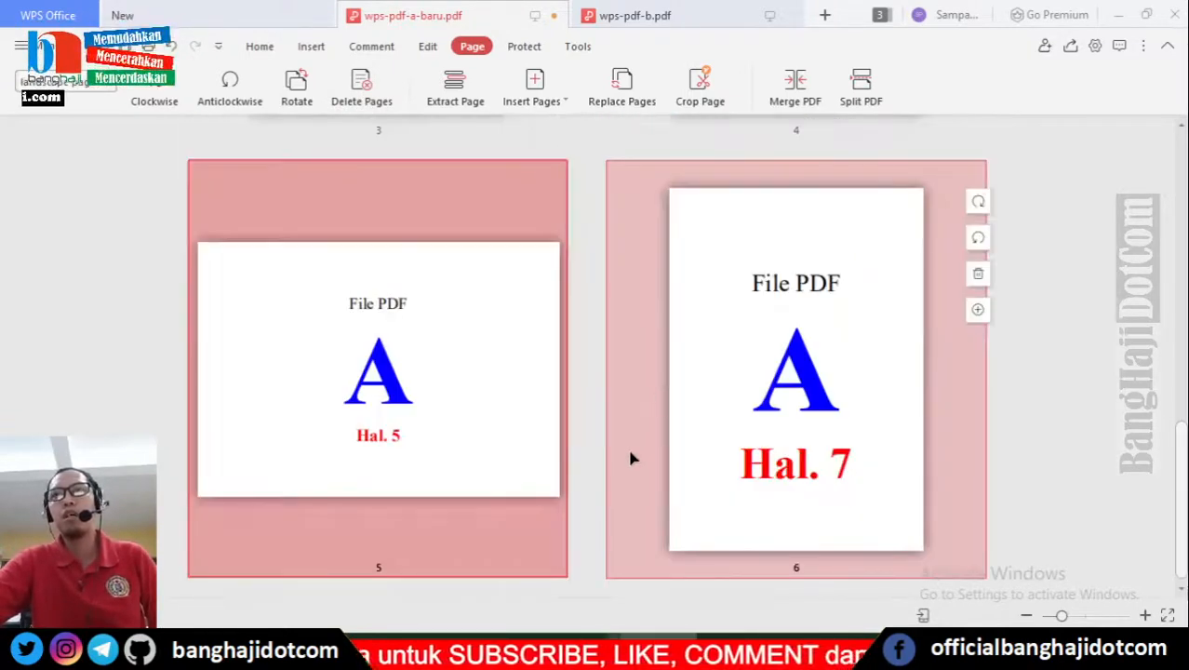
pyautogui.scroll(10, 632, 444)
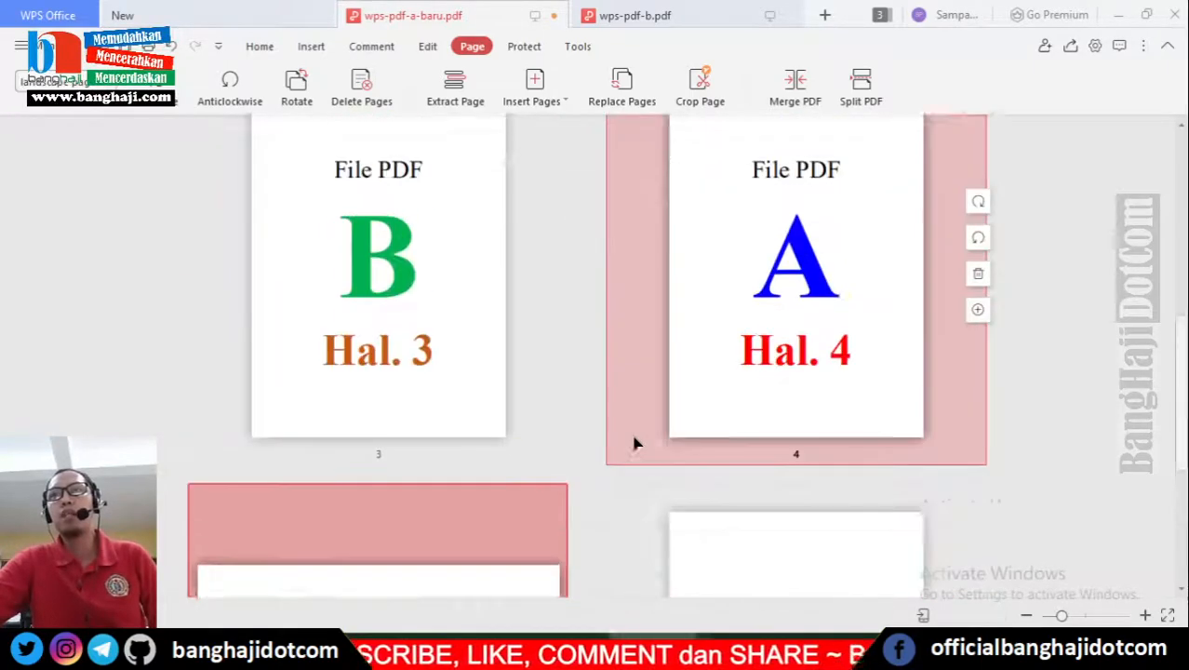
pyautogui.scroll(-10, 637, 406)
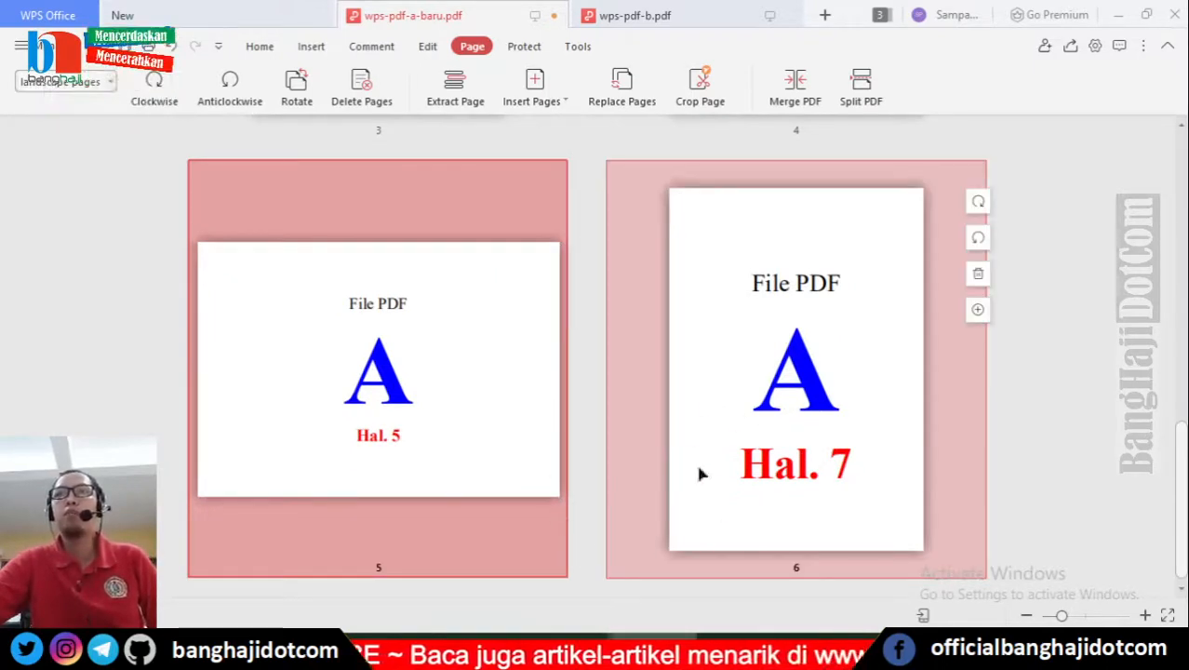
pyautogui.click(1071, 397)
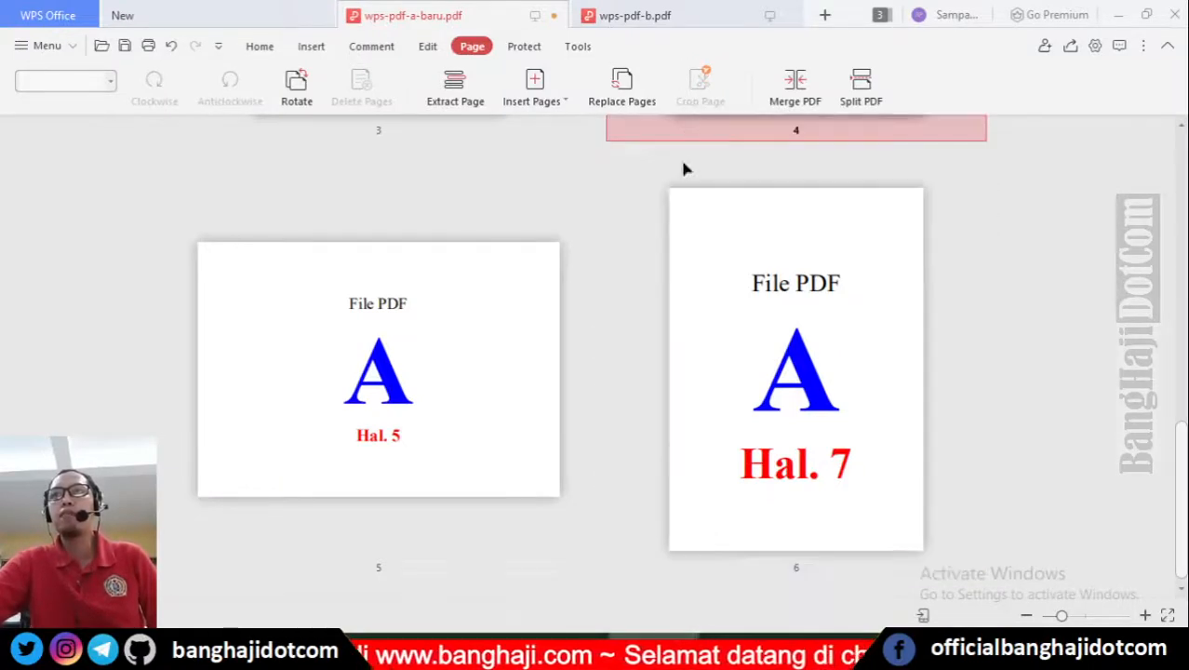
# - Check page 6 of wps-pdf-b.pdf, and choose that file as the source for inserting pages into wps-pdf-a-baru.pdf
pyautogui.click(656, 23)
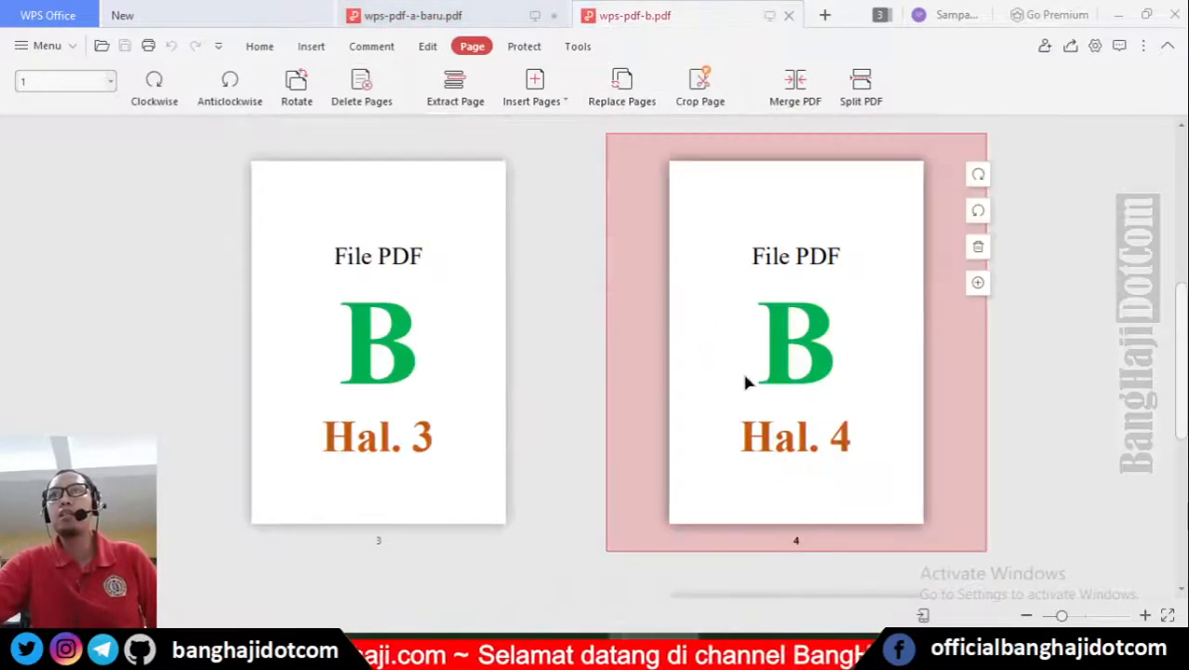
pyautogui.scroll(-3, 749, 391)
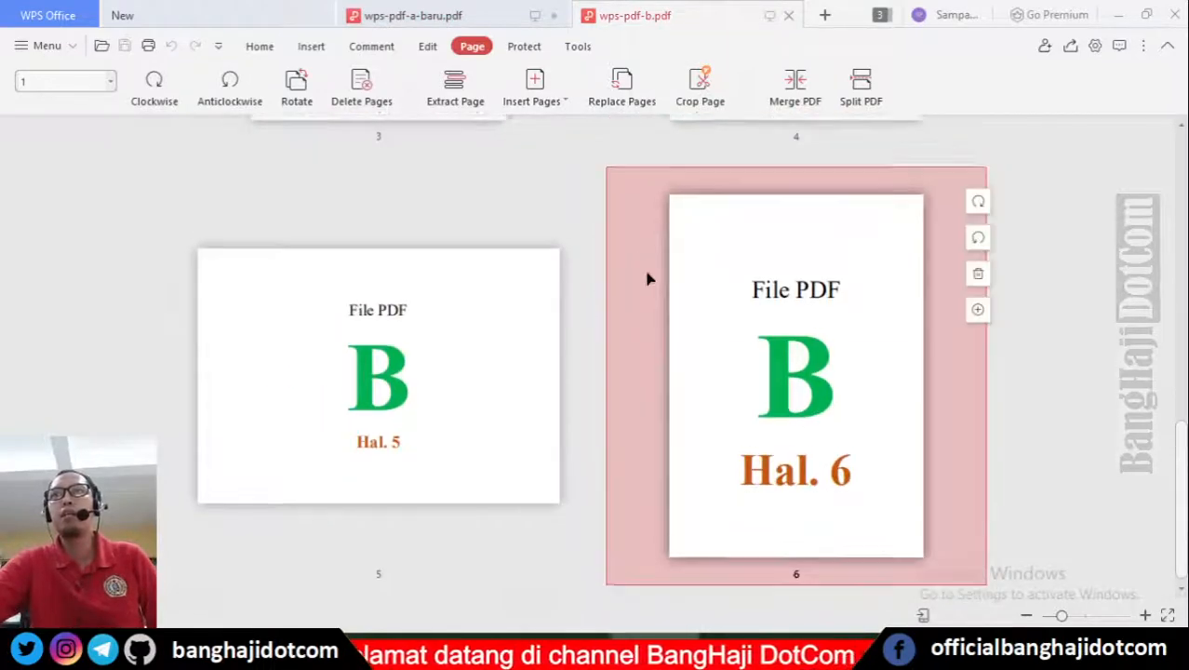
pyautogui.scroll(3, 596, 233)
pyautogui.click(509, 24)
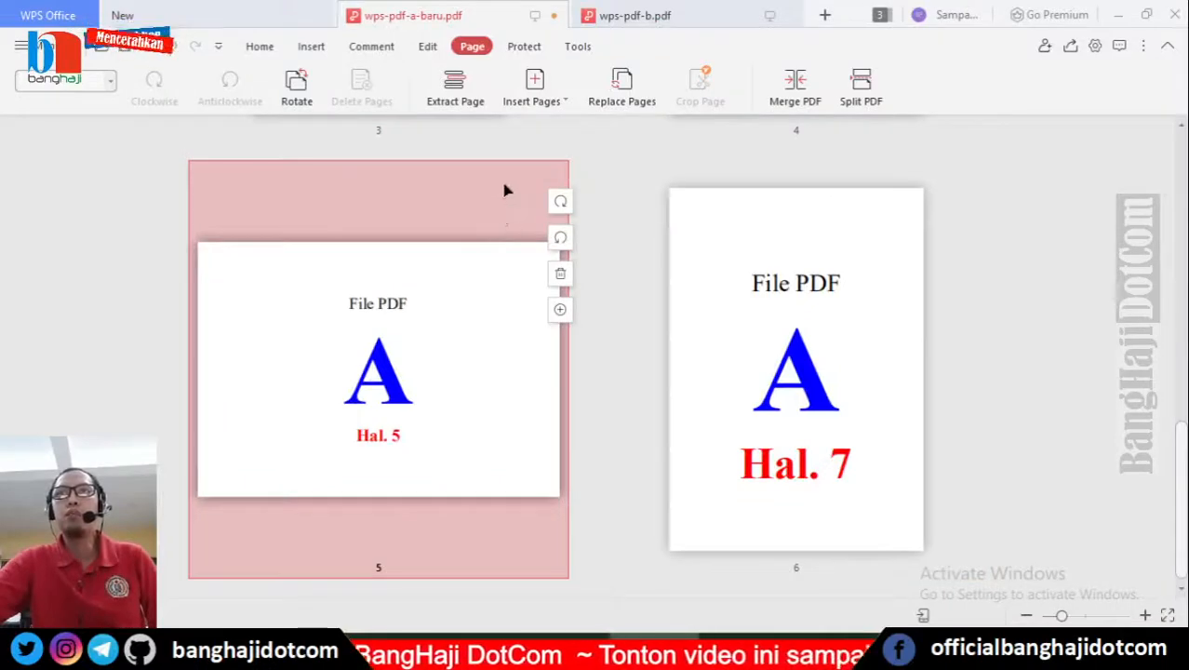
pyautogui.click(531, 100)
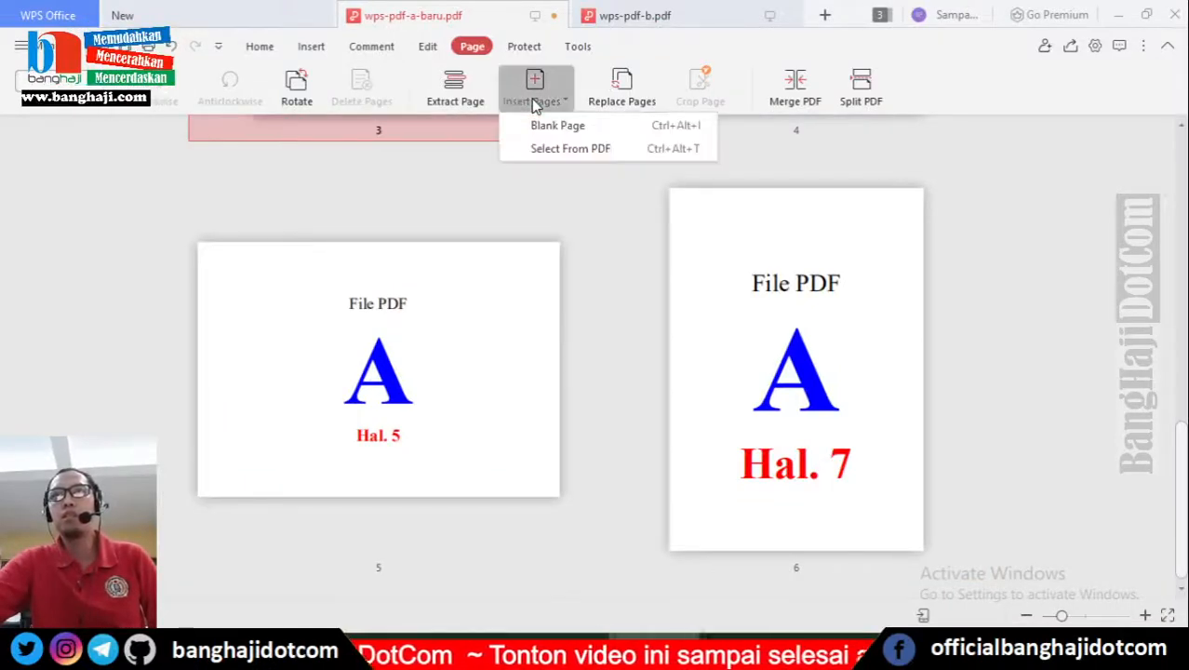
pyautogui.click(549, 150)
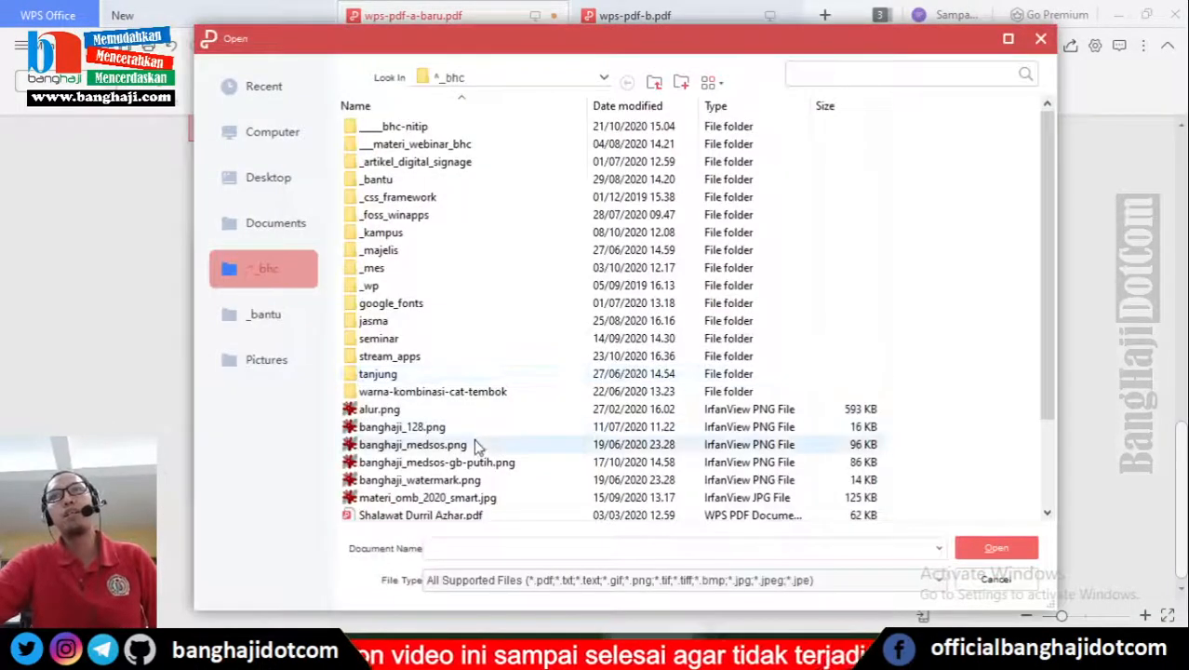
pyautogui.scroll(-2, 474, 446)
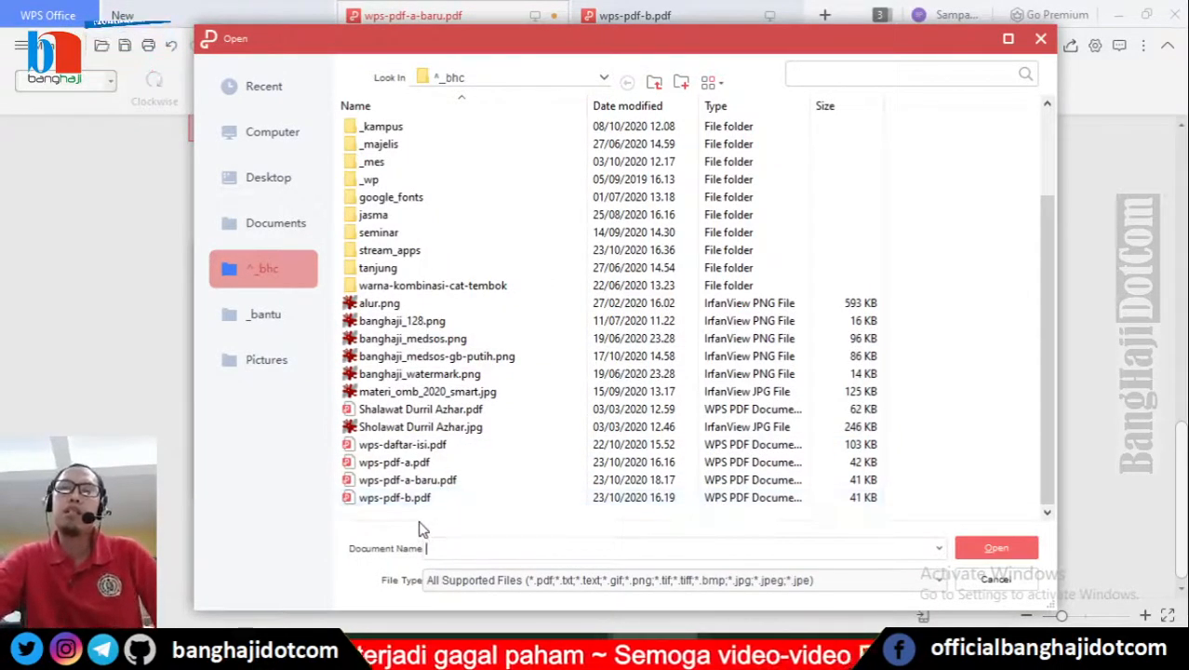
pyautogui.click(405, 498)
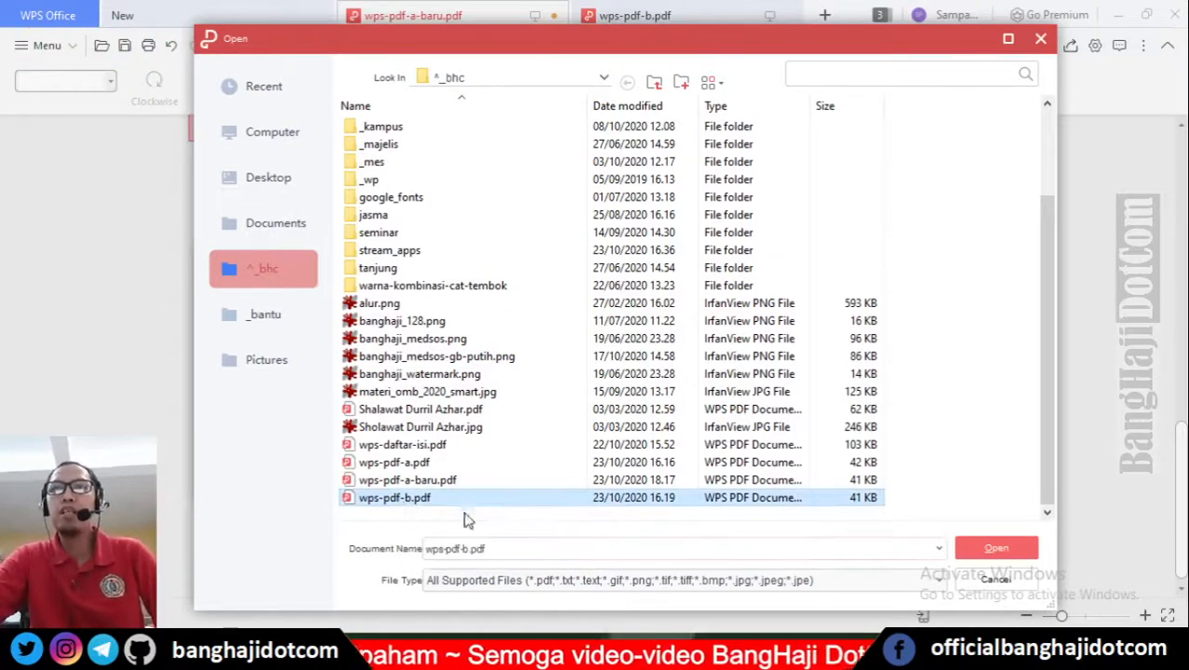
pyautogui.click(994, 548)
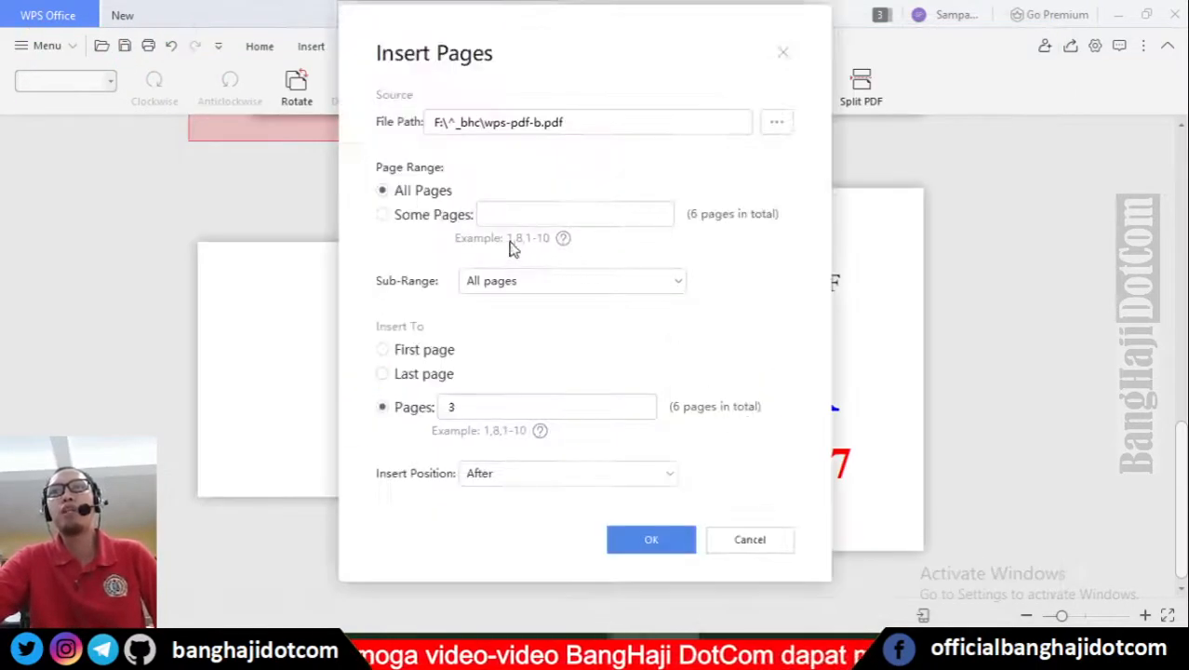
# - Set the source range to page 6 only and the insertion target to page 6
pyautogui.click(382, 215)
pyautogui.write('1-6')
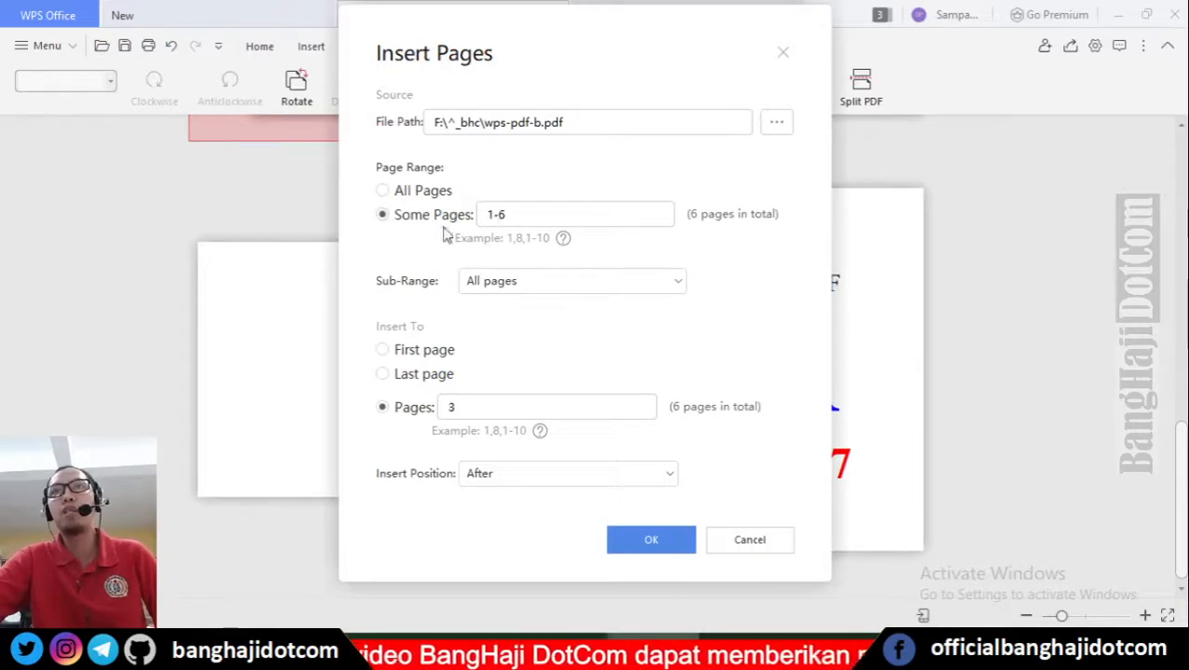
pyautogui.moveTo(524, 217); pyautogui.dragTo(456, 226)
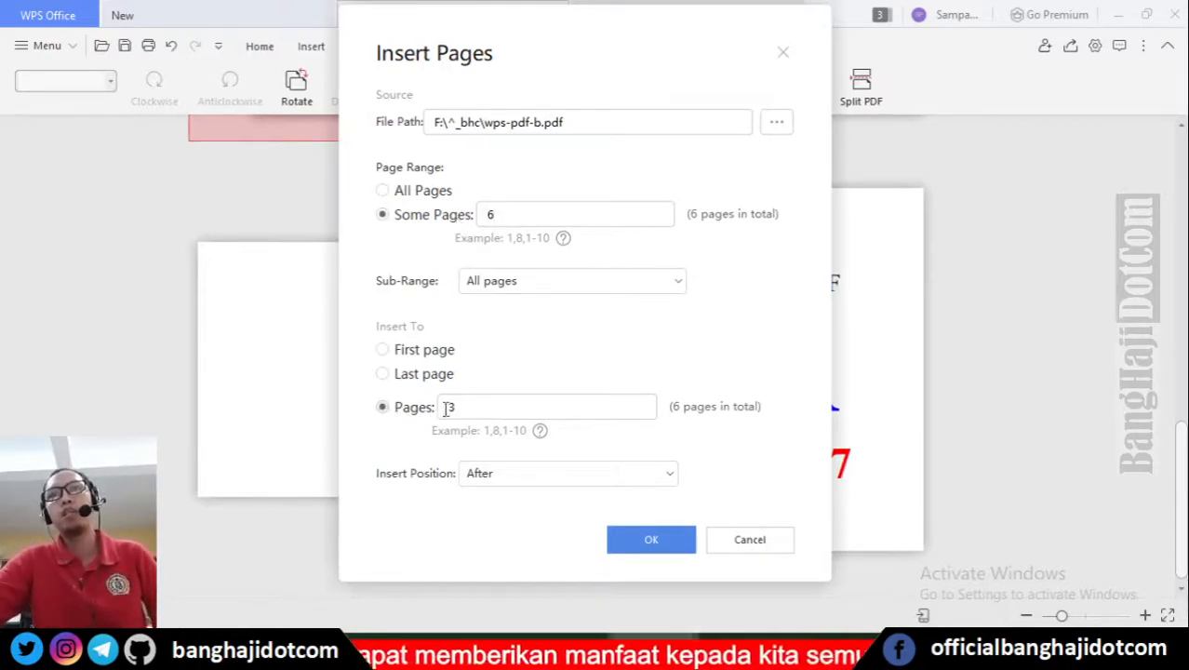
pyautogui.write('5')
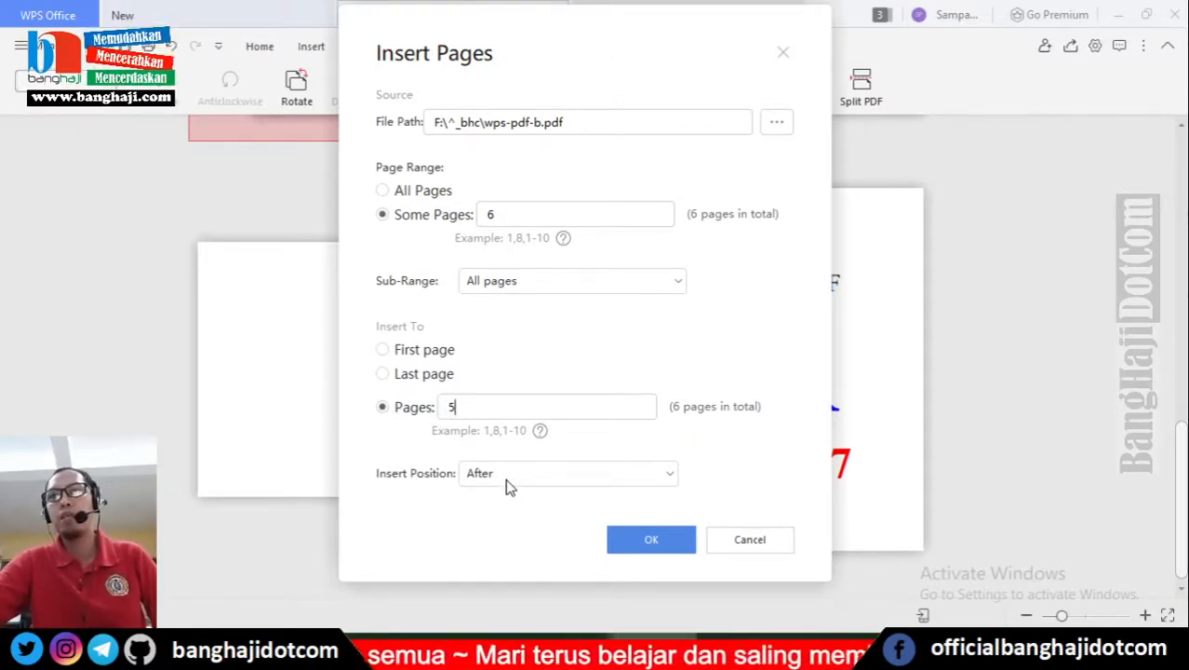
pyautogui.moveTo(470, 411); pyautogui.dragTo(421, 416)
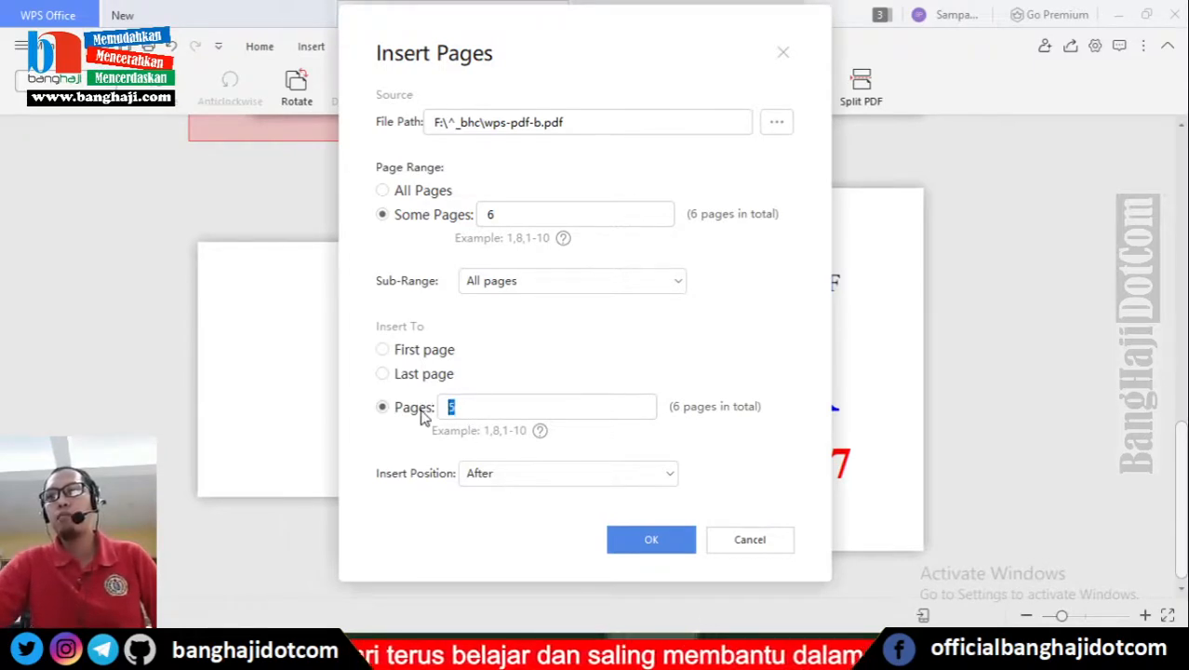
# - Set the insert position to Before and insert the source page ahead of the A page labelled Hal. 7
pyautogui.click(521, 479)
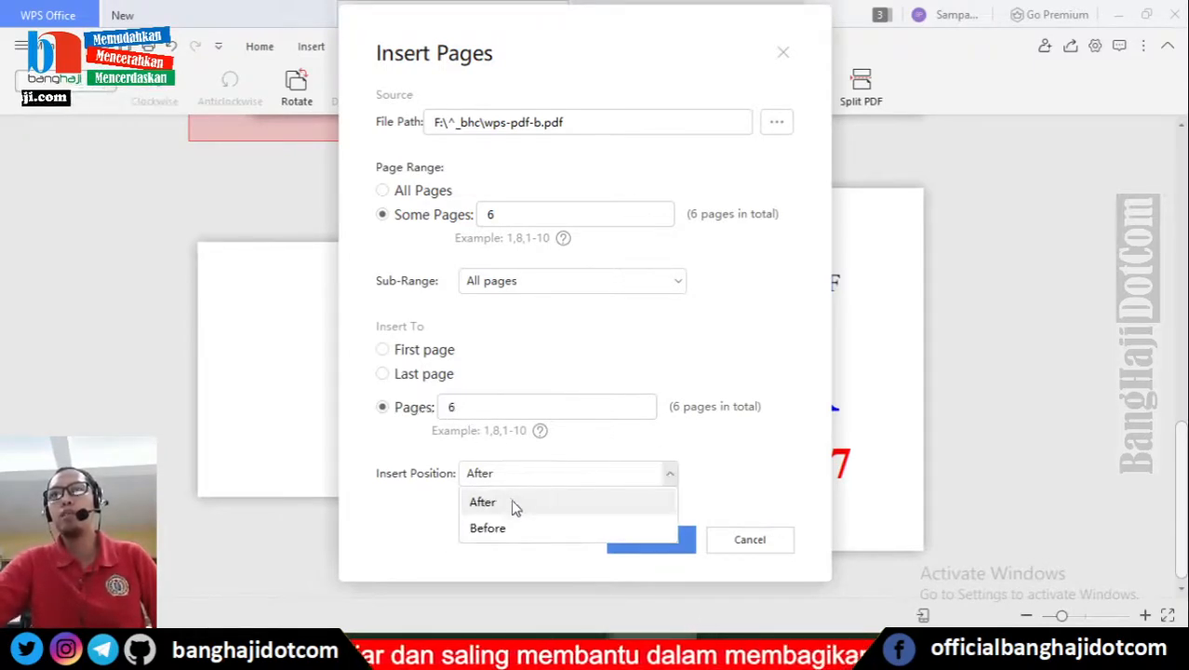
pyautogui.click(511, 526)
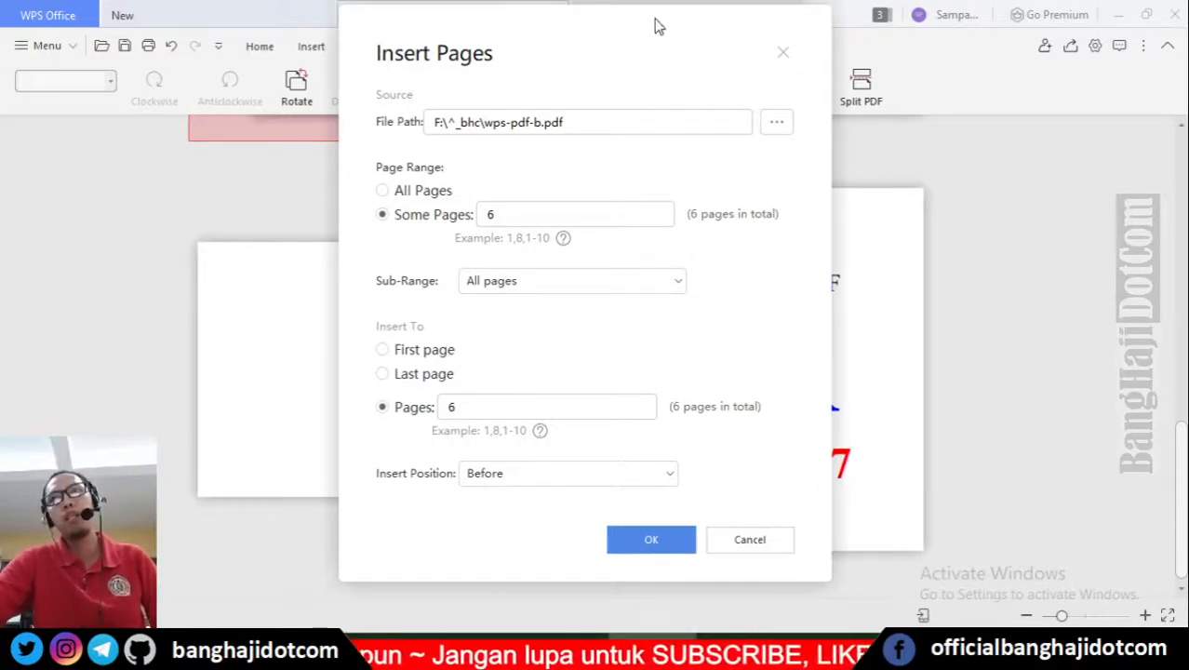
pyautogui.moveTo(655, 18); pyautogui.dragTo(417, 32)
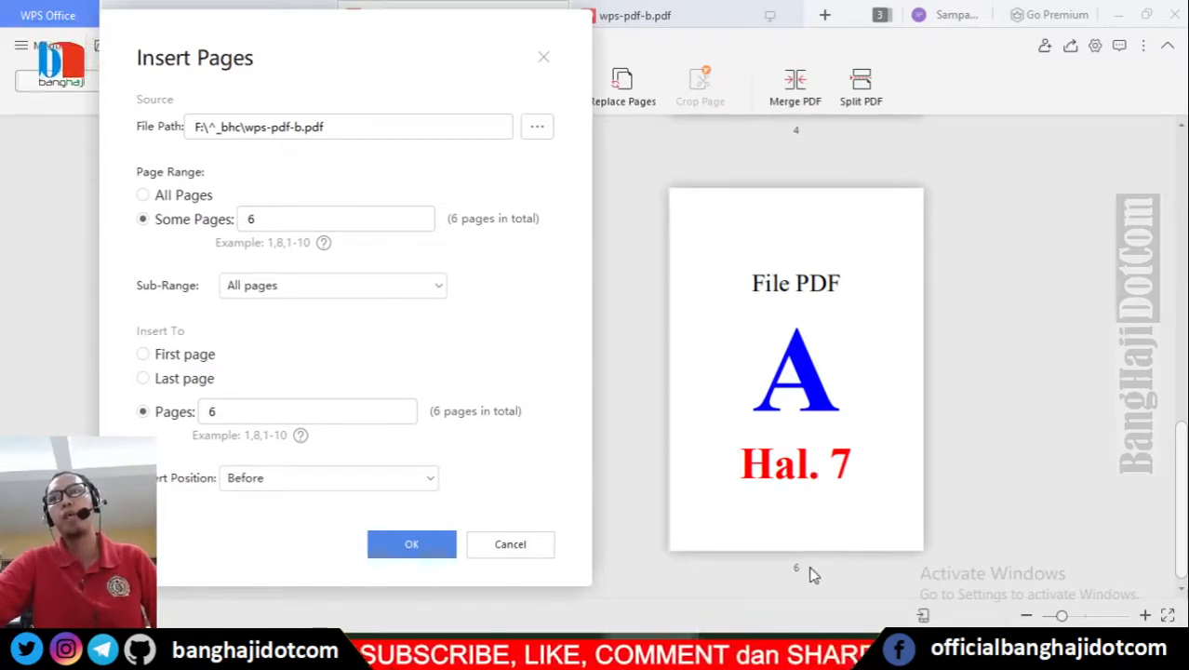
pyautogui.click(415, 544)
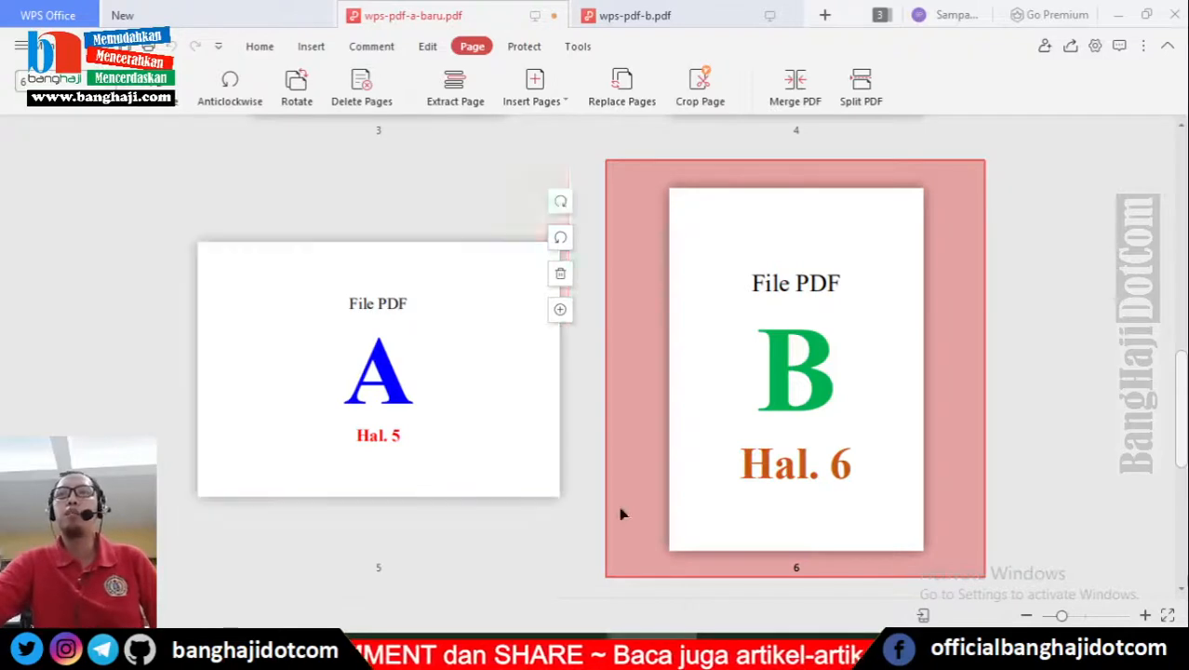
# - Check the pages around the inserted page and save wps-pdf-a-baru.pdf
pyautogui.scroll(-4, 419, 493)
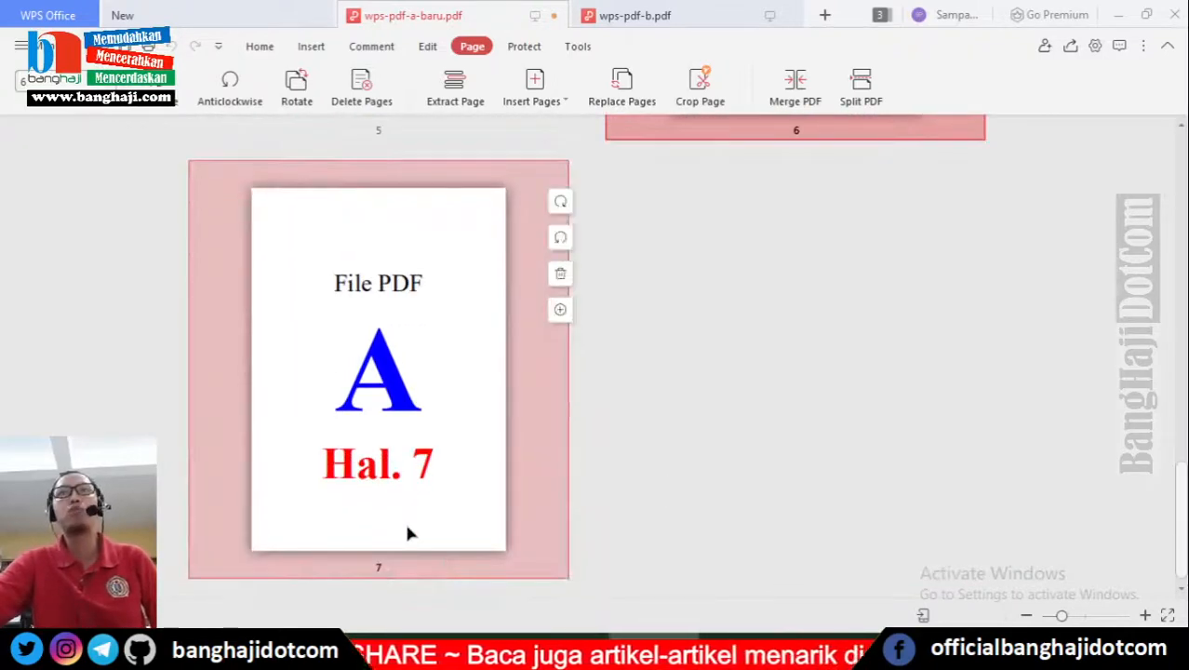
pyautogui.scroll(10, 406, 526)
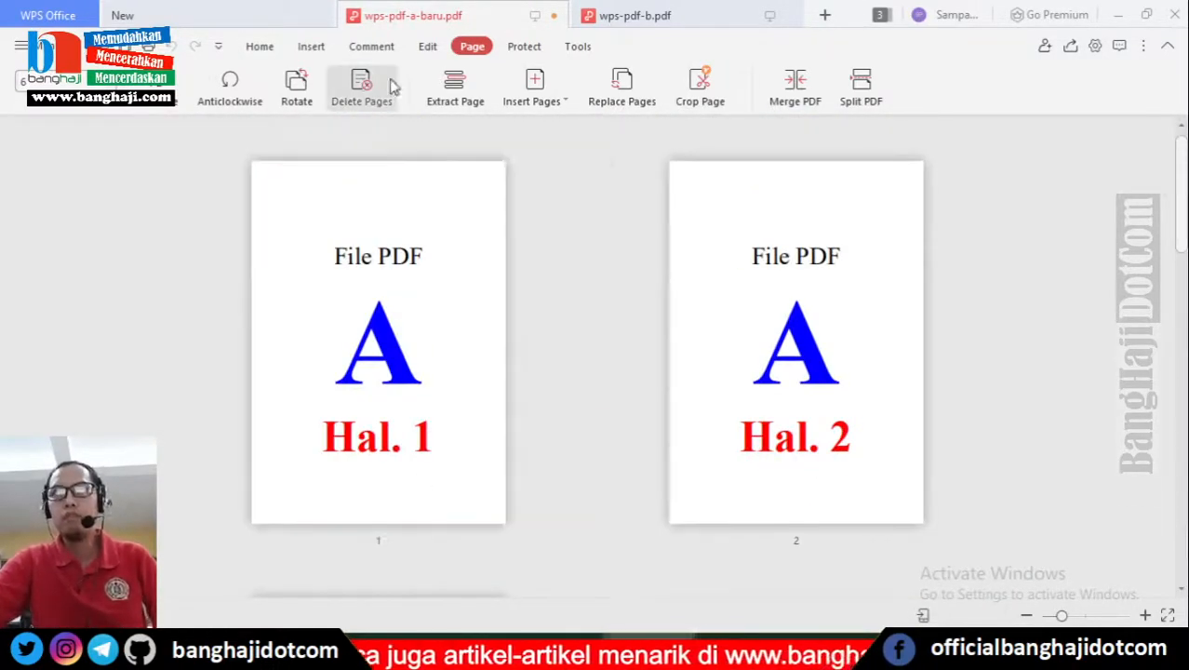
pyautogui.click(149, 46)
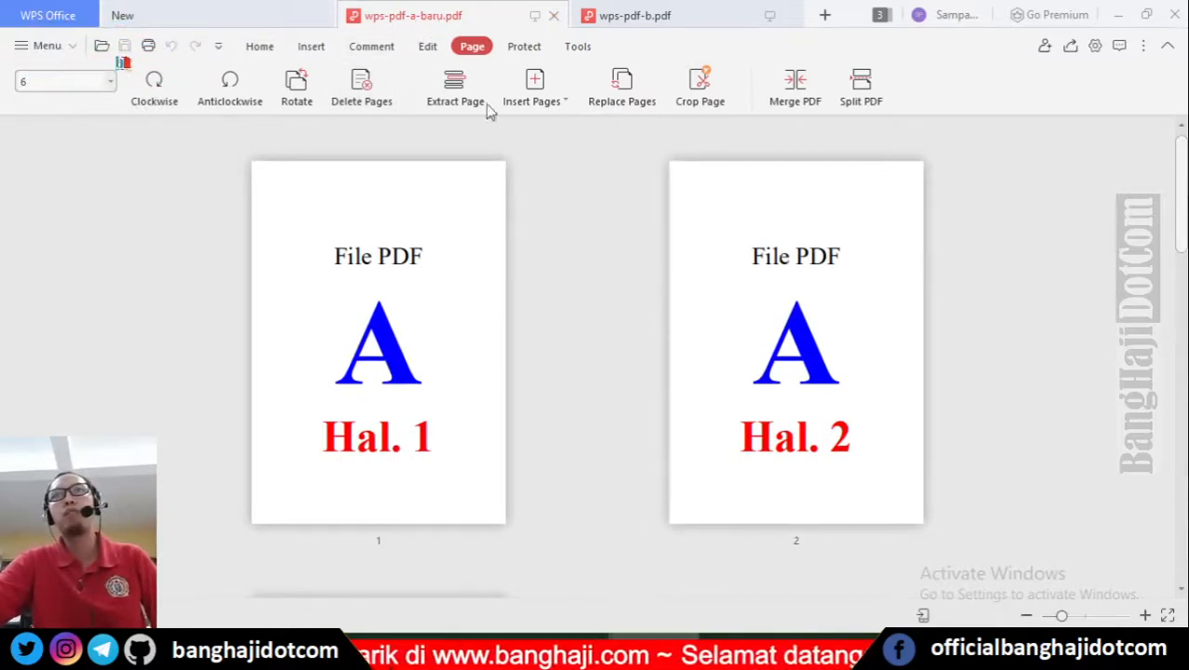
# - Examine the page order of the saved wps-pdf-a-baru.pdf through to the last page, and clear the page selection
pyautogui.scroll(-10, 589, 332)
pyautogui.scroll(-2, 587, 326)
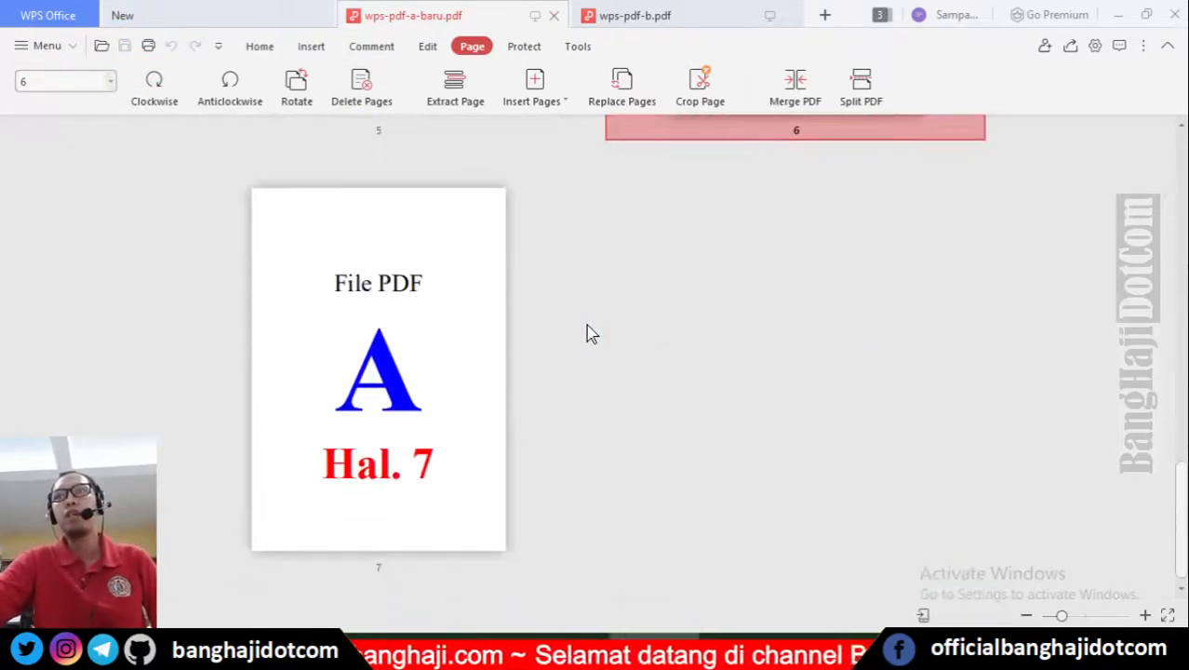
pyautogui.scroll(10, 587, 326)
pyautogui.scroll(2, 588, 312)
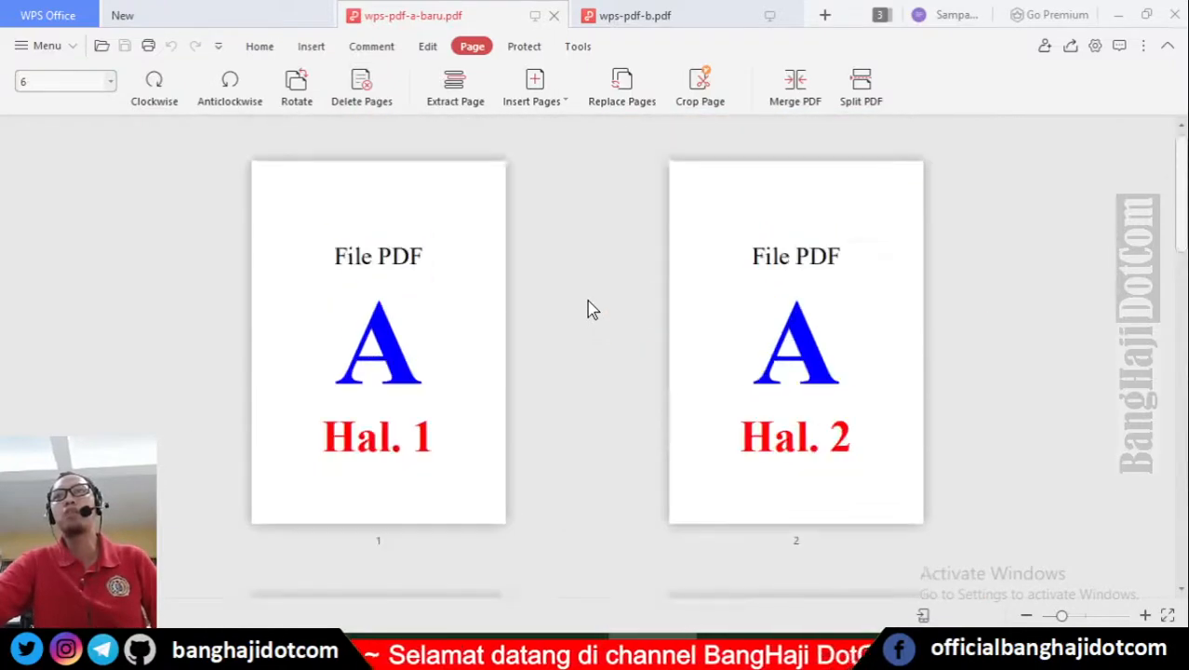
pyautogui.click(587, 301)
pyautogui.scroll(-3, 575, 370)
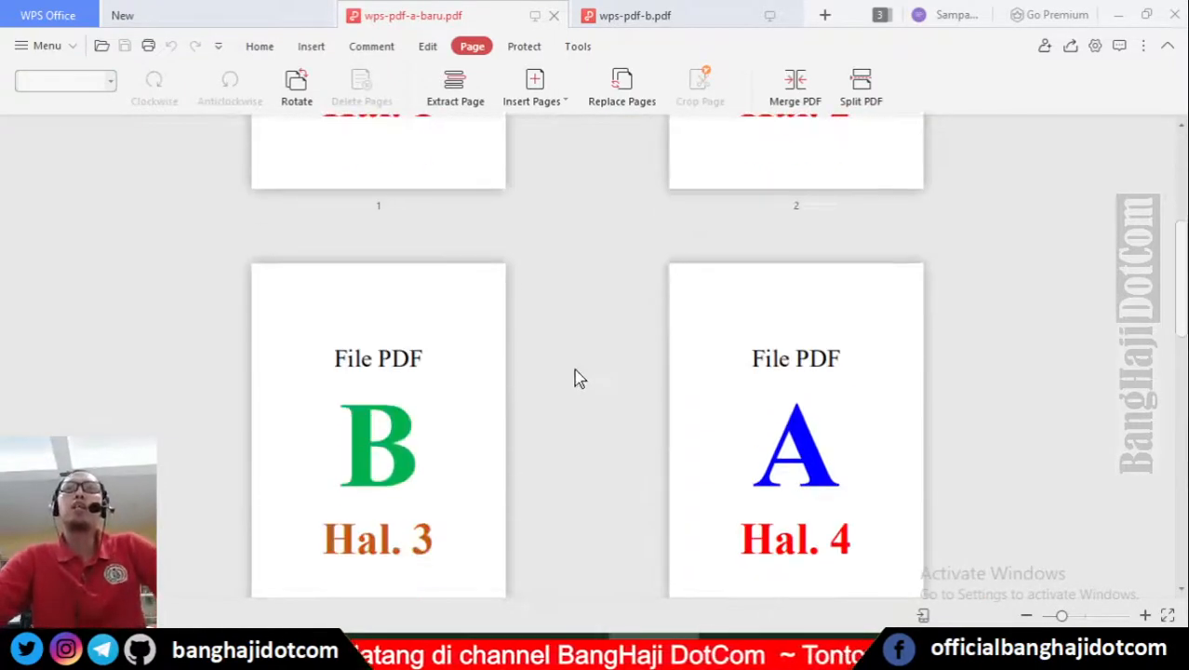
pyautogui.moveTo(565, 375)
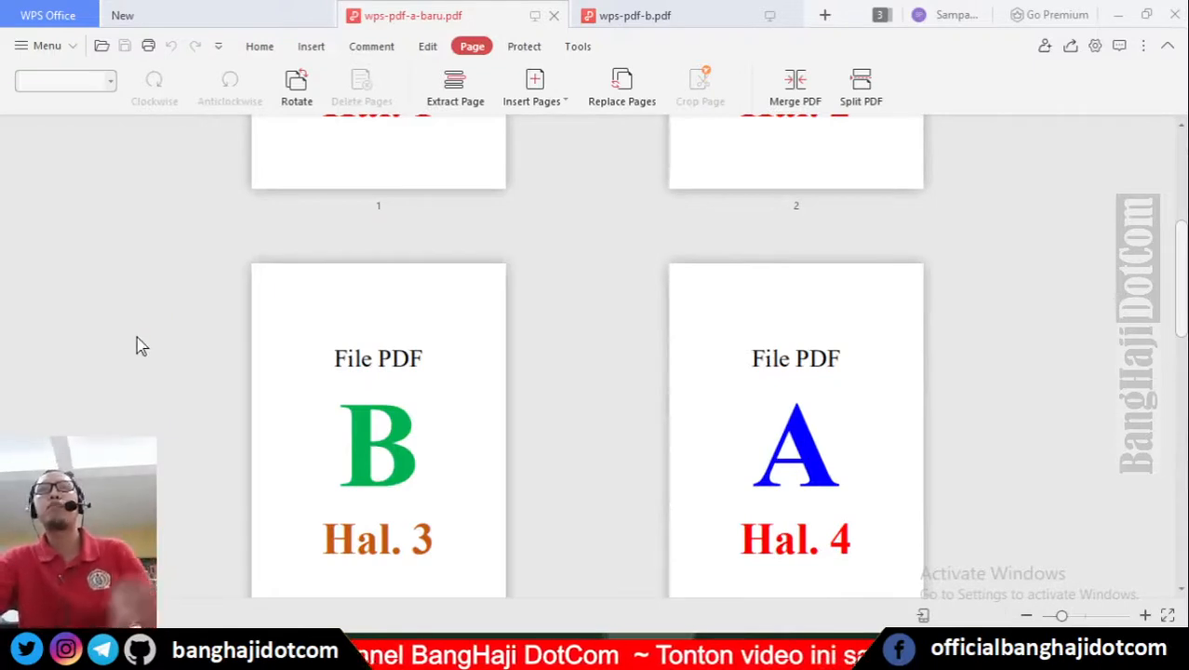
pyautogui.scroll(3, 138, 341)
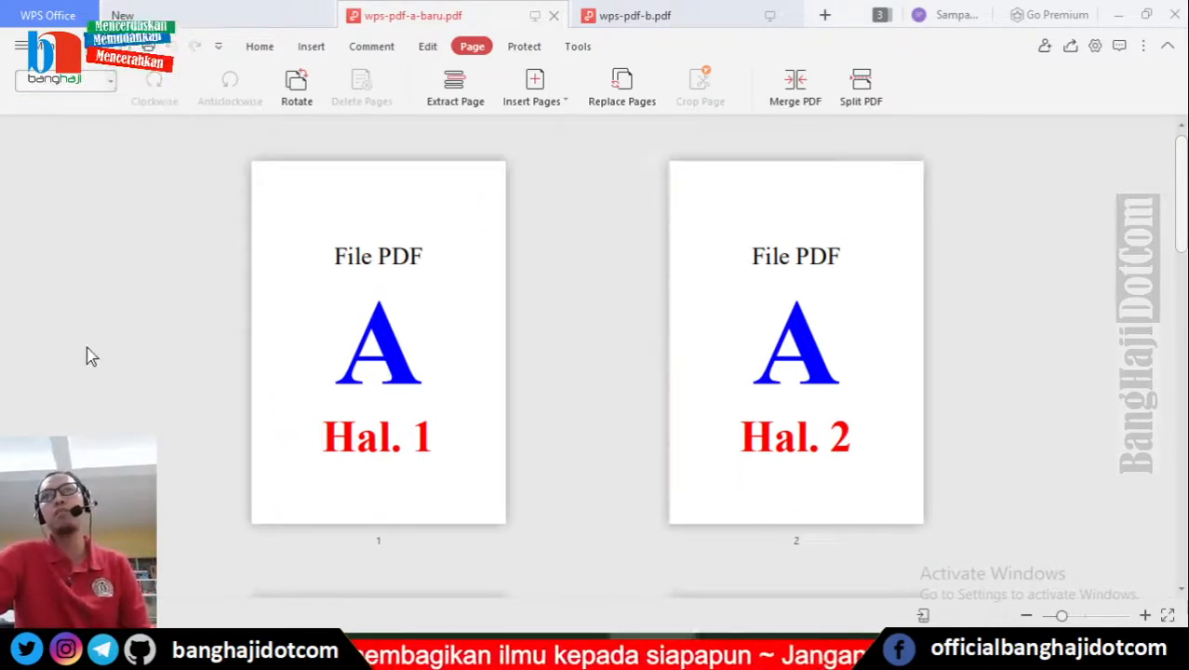
pyautogui.scroll(-3, 124, 343)
pyautogui.scroll(2, 125, 342)
pyautogui.scroll(1, 129, 352)
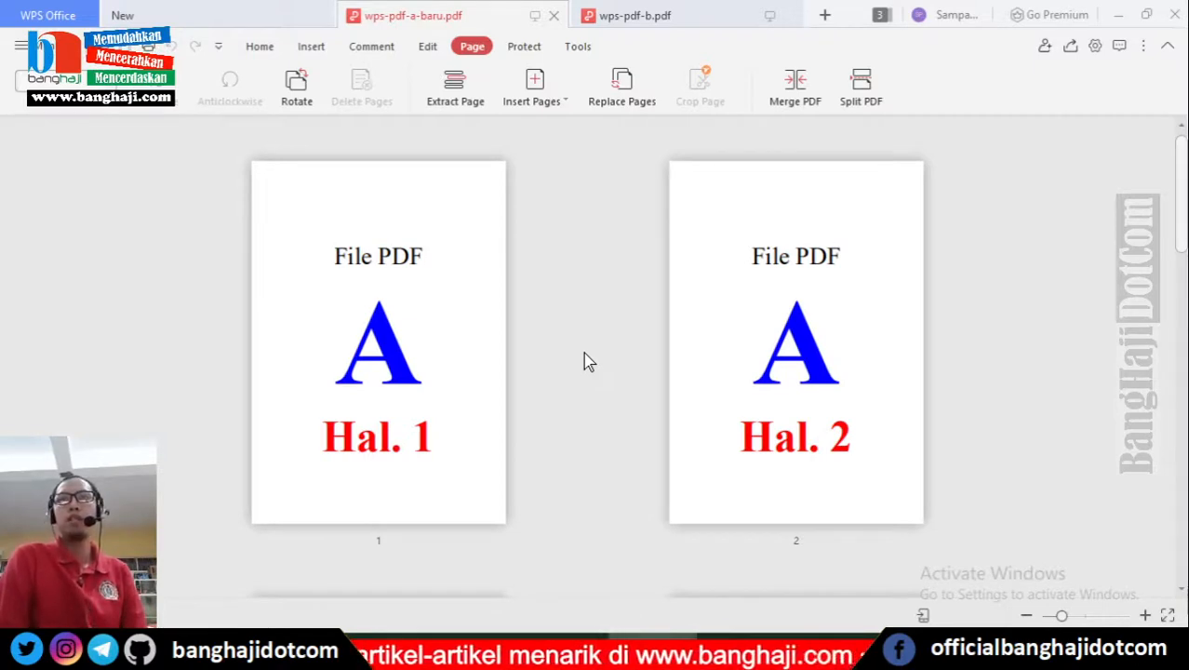
pyautogui.scroll(-3, 584, 355)
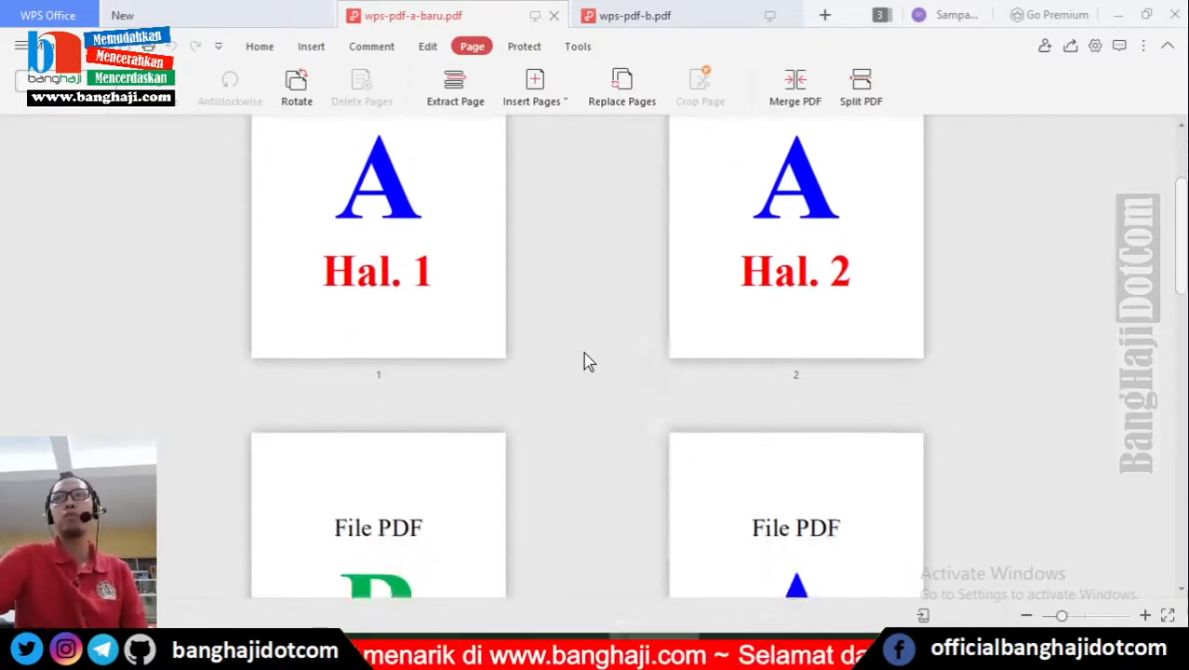
pyautogui.scroll(2, 584, 354)
pyautogui.scroll(-3, 590, 428)
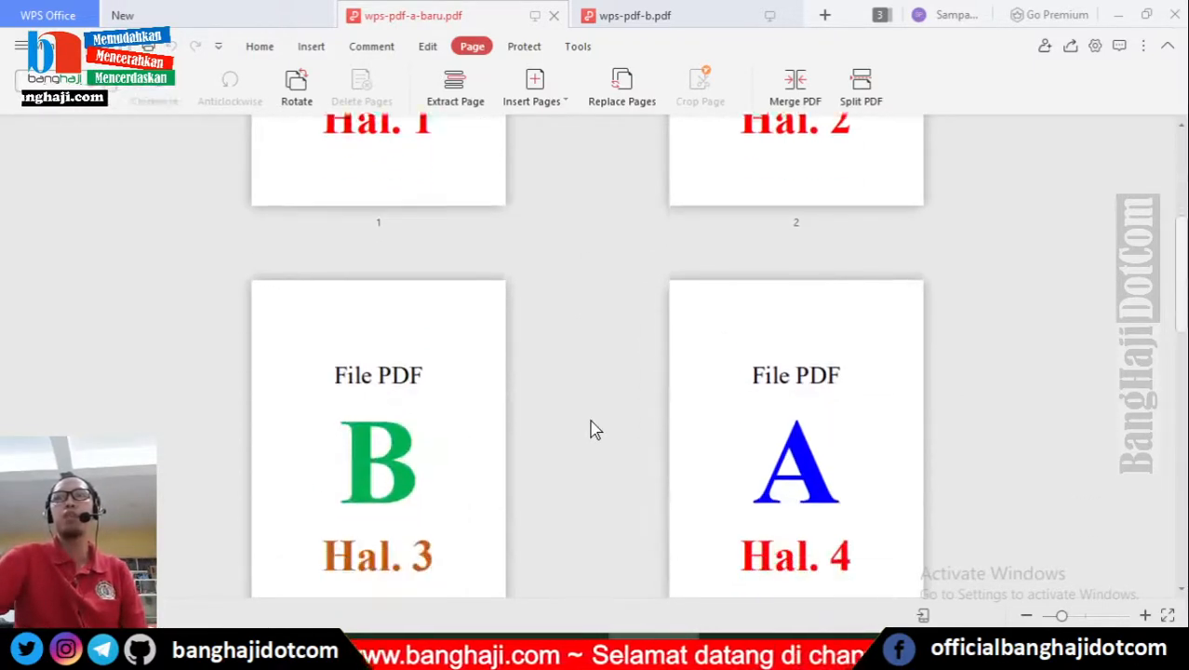
pyautogui.scroll(3, 590, 428)
# - Clear the page selection and rotate all pages of wps-pdf-a-baru.pdf a quarter turn clockwise
pyautogui.click(777, 202)
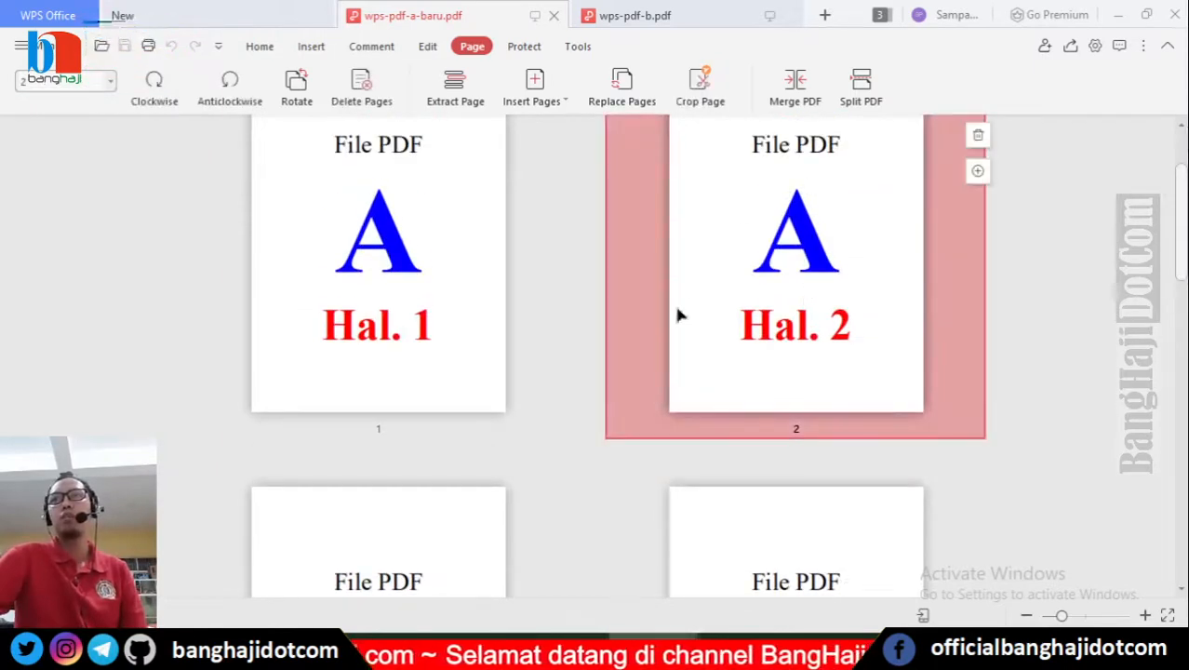
pyautogui.scroll(2, 580, 313)
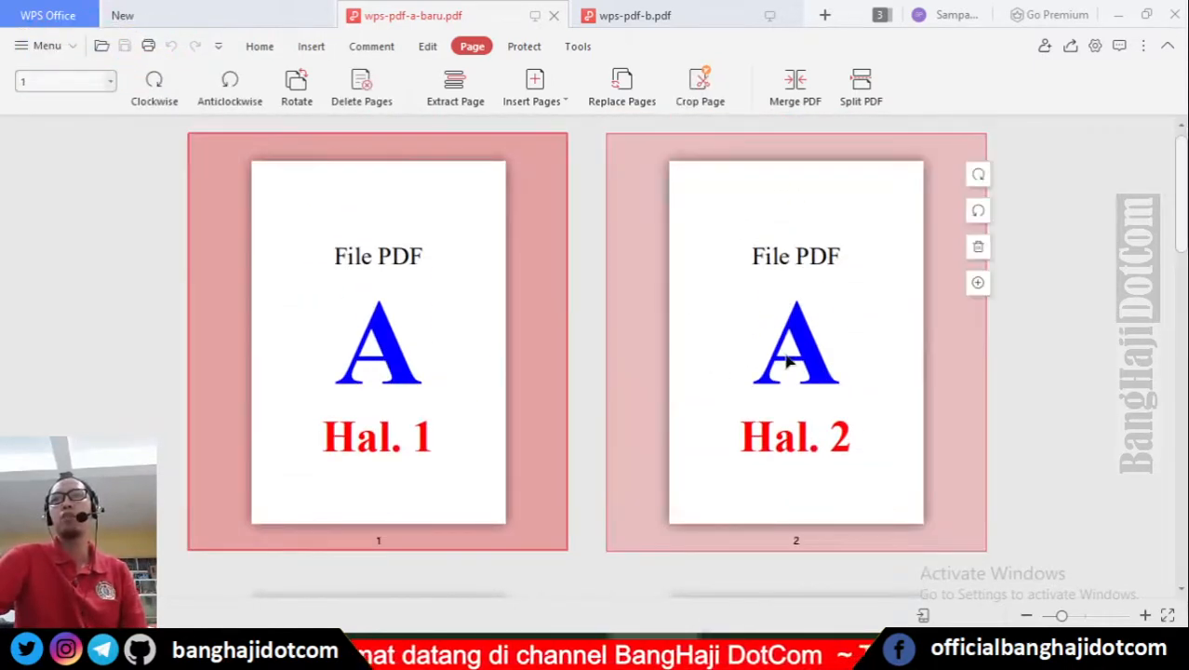
pyautogui.click(584, 337)
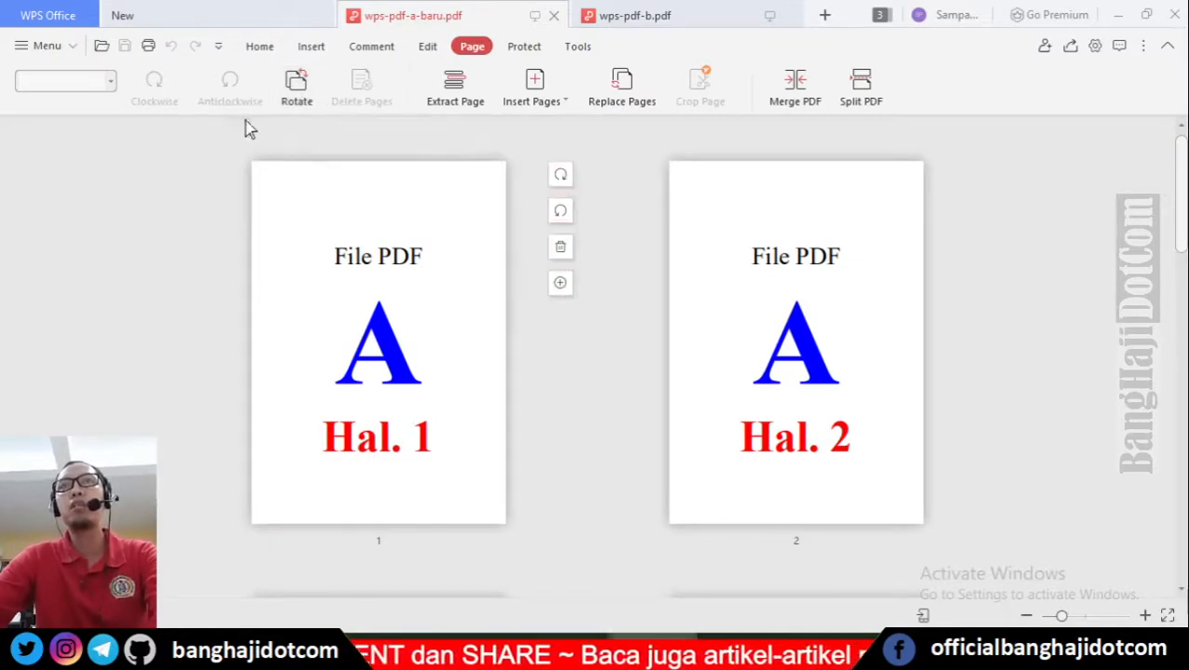
pyautogui.click(299, 97)
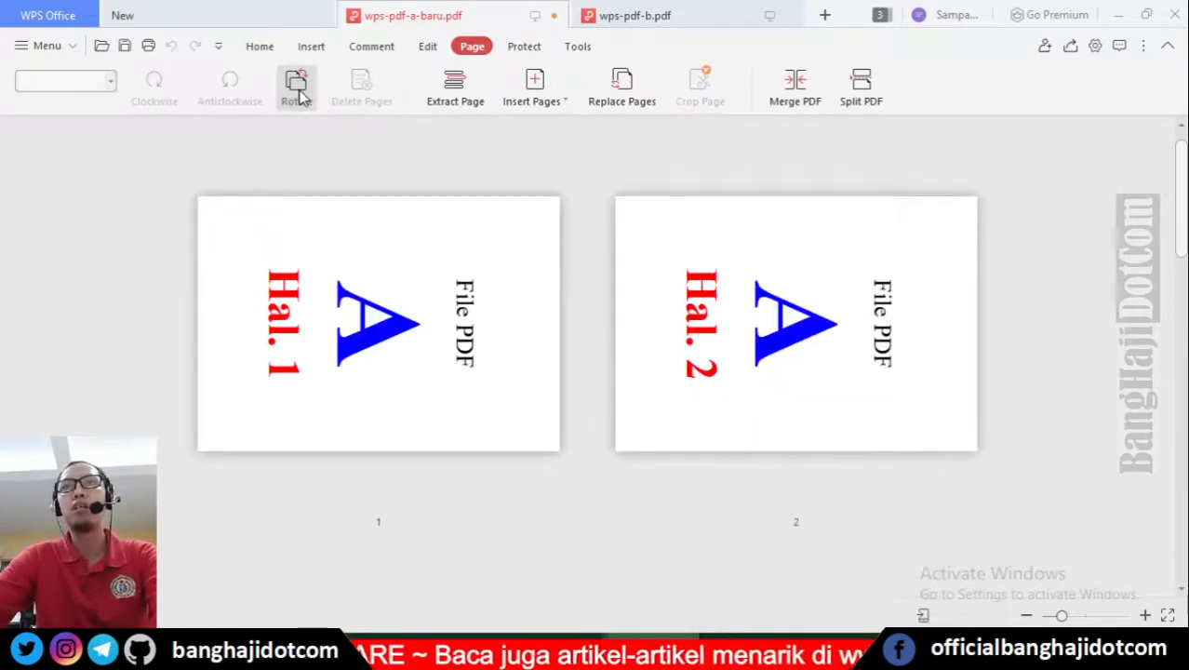
# - Examine the orientation of the rotated pages through to page 7, comparing pages 3 to 6
pyautogui.scroll(-5, 522, 380)
pyautogui.scroll(-5, 523, 380)
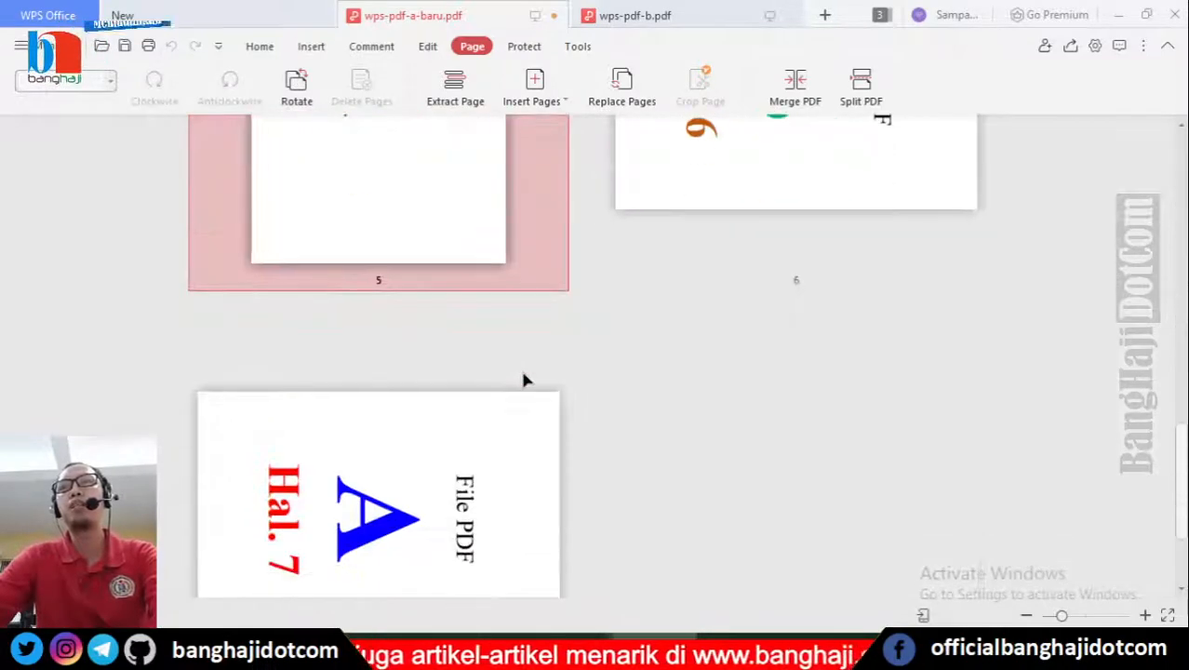
pyautogui.scroll(4, 523, 380)
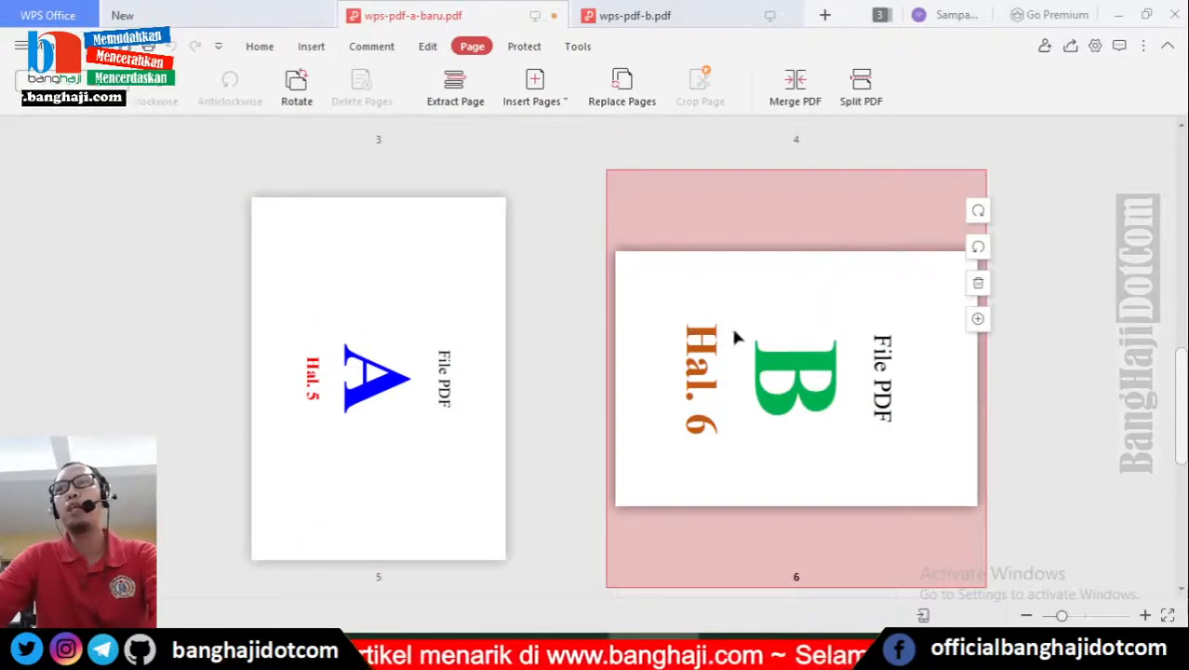
pyautogui.scroll(2, 738, 335)
pyautogui.scroll(-2, 700, 335)
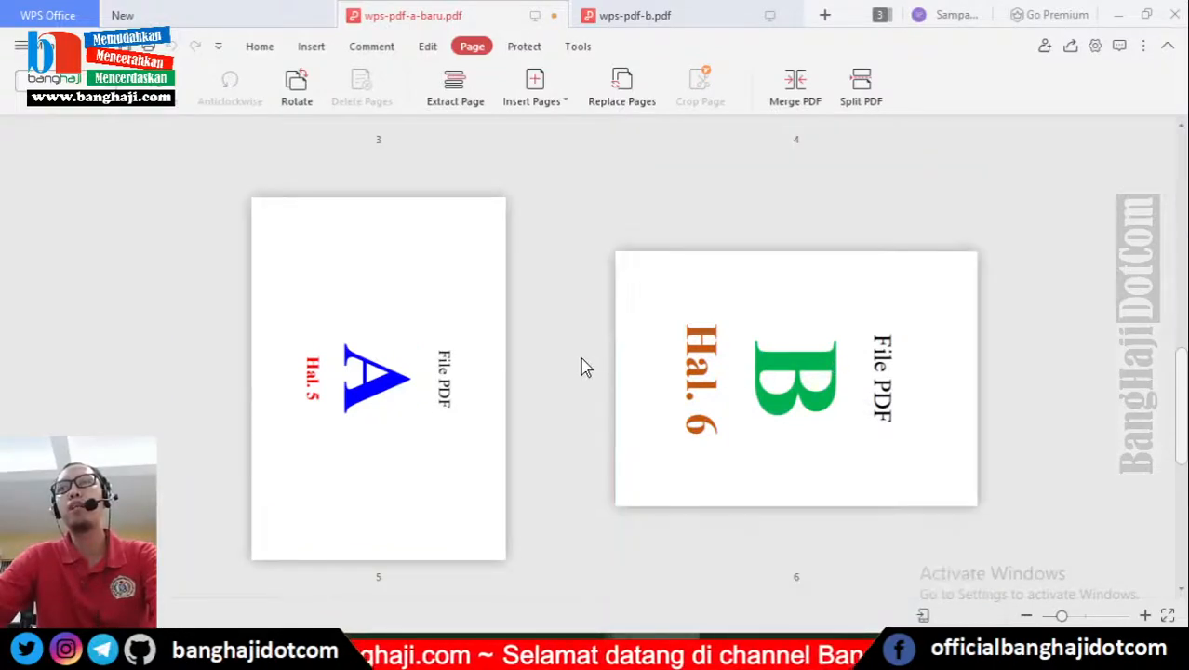
pyautogui.scroll(2, 670, 367)
pyautogui.scroll(-1, 675, 360)
pyautogui.scroll(1, 466, 279)
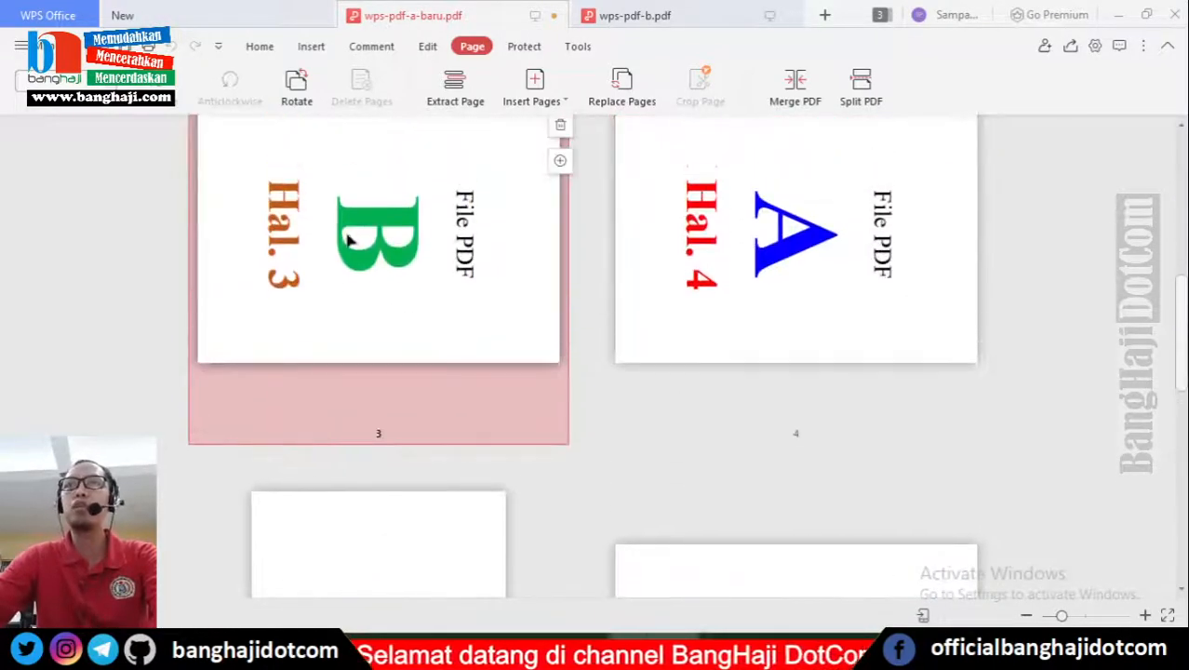
# - Rotate all pages of wps-pdf-a-baru.pdf clockwise by three more quarter turns
pyautogui.click(296, 85)
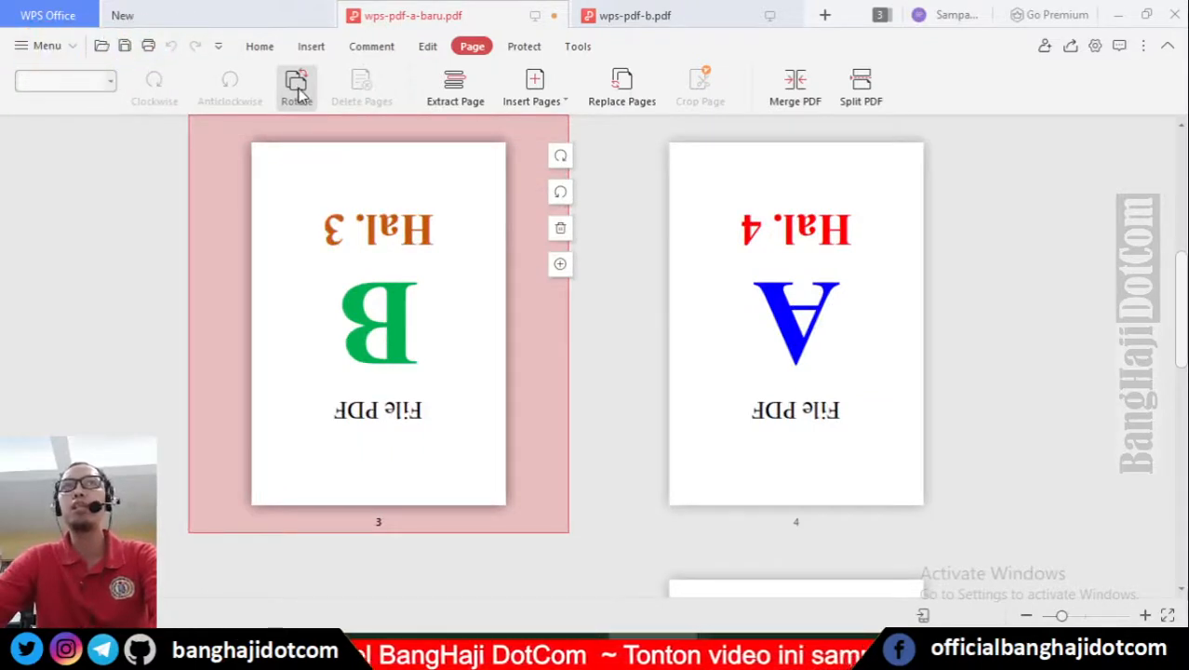
pyautogui.click(298, 90)
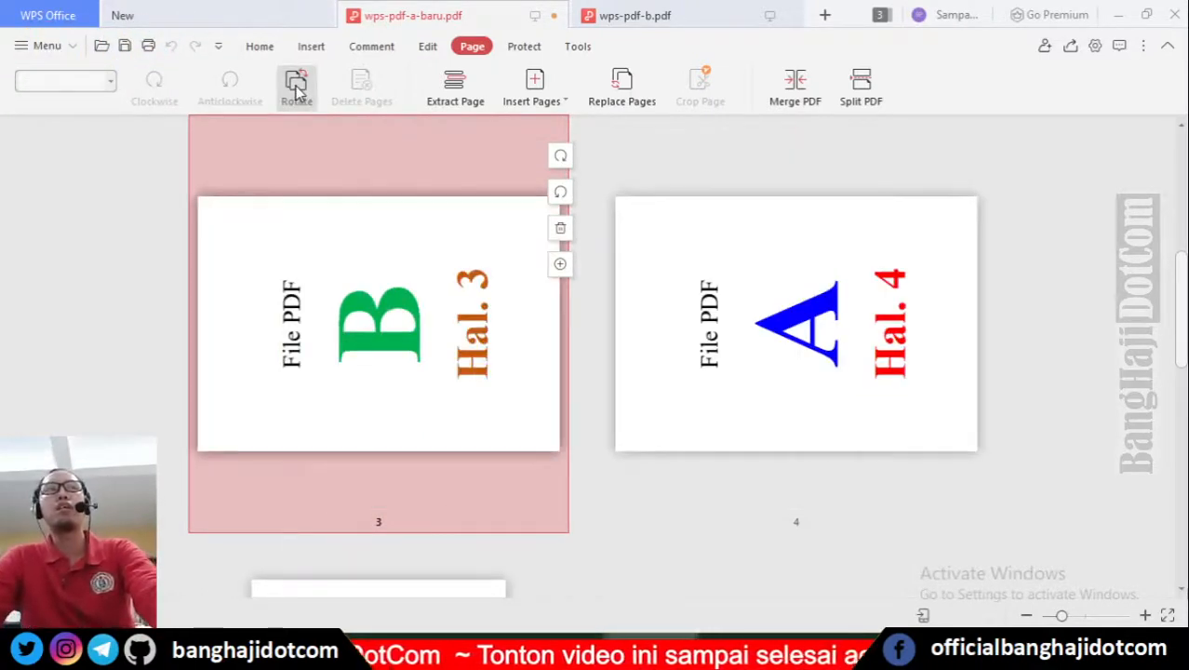
pyautogui.click(295, 86)
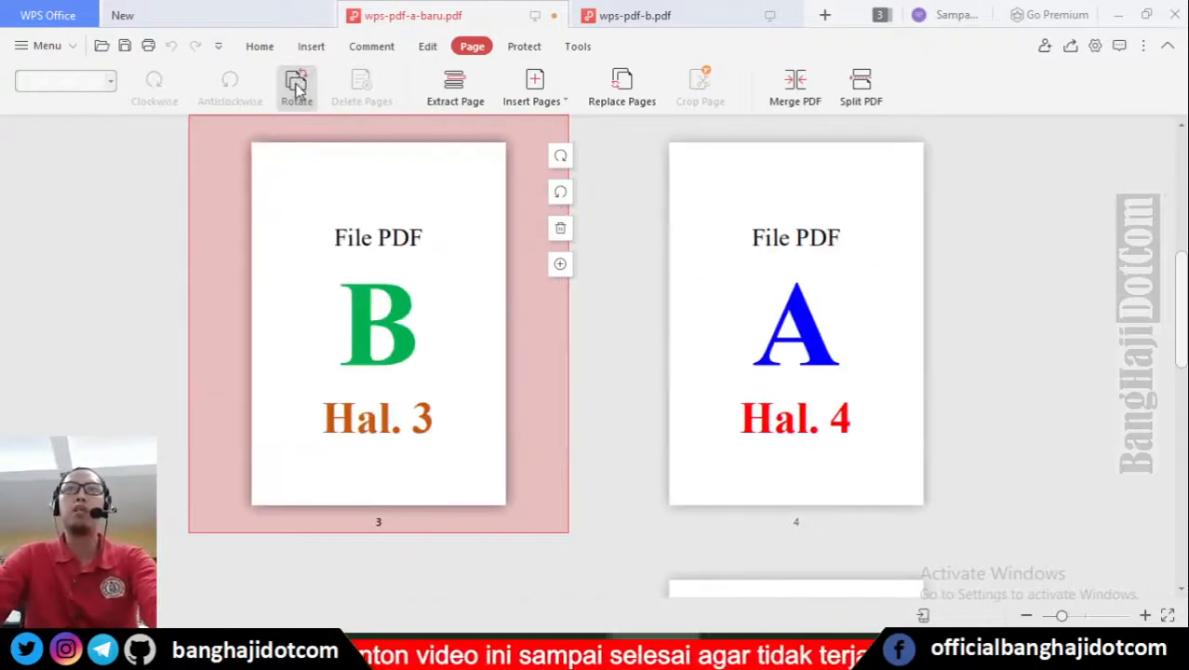
# - Rotate only page 2 of wps-pdf-a-baru.pdf a quarter turn clockwise
pyautogui.scroll(5, 147, 291)
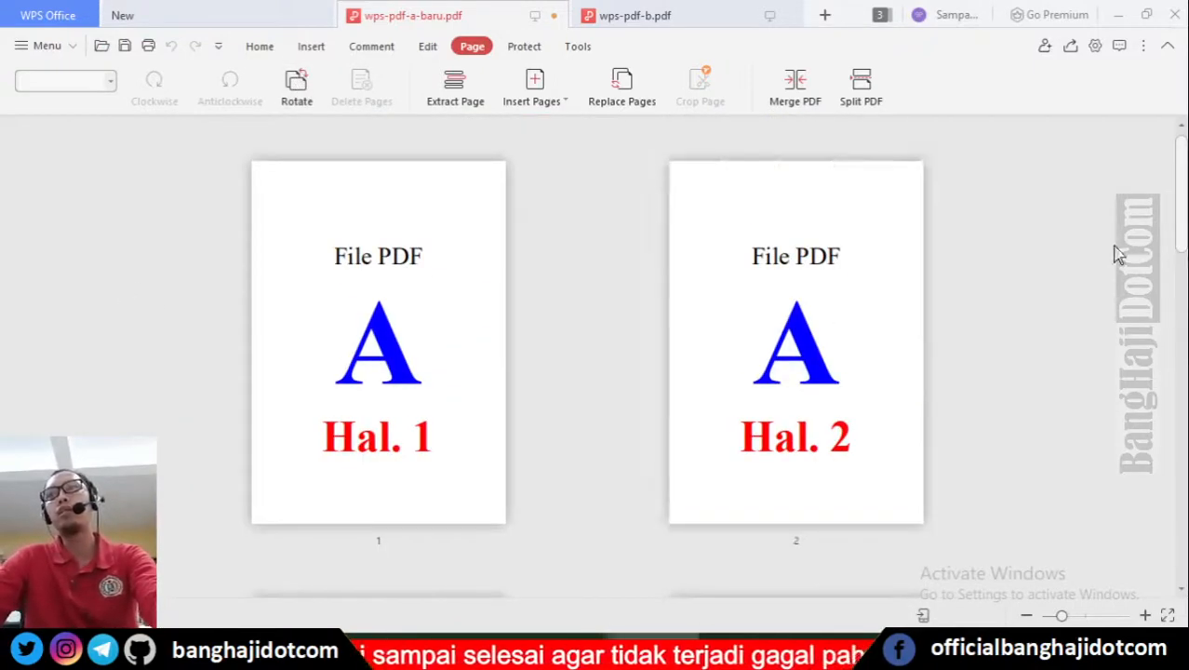
pyautogui.click(824, 317)
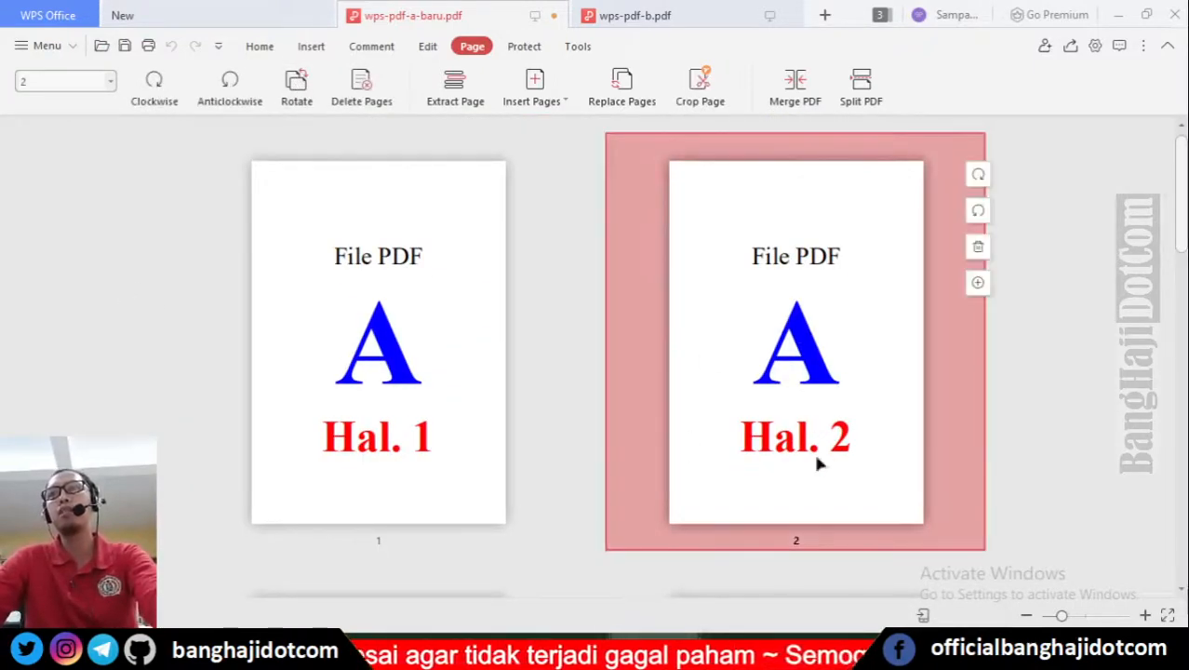
pyautogui.click(163, 112)
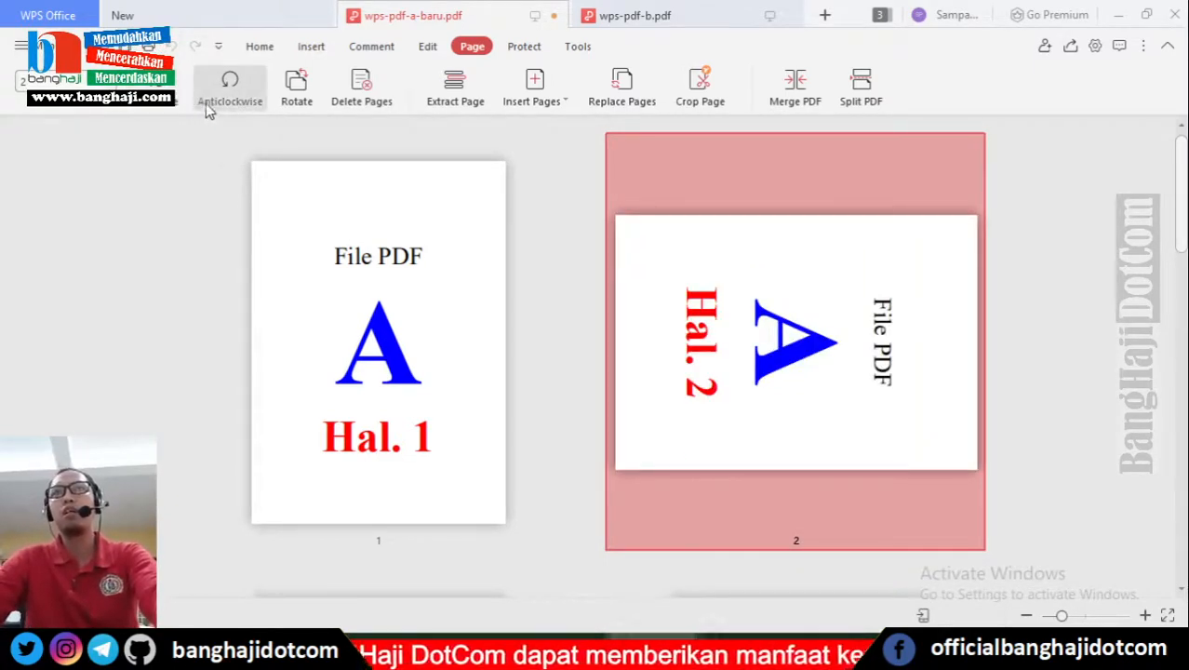
# - Rotate only page 3 a quarter turn anticlockwise and save wps-pdf-a-baru.pdf
pyautogui.scroll(-5, 573, 351)
pyautogui.scroll(-1, 572, 344)
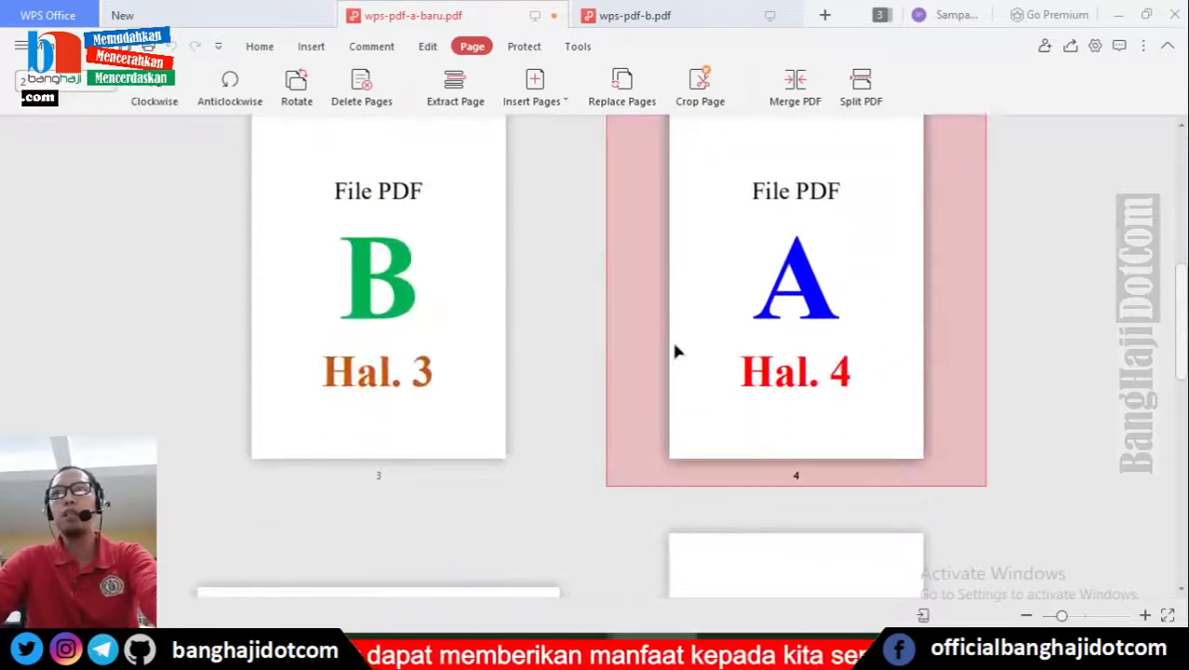
pyautogui.moveTo(390, 317)
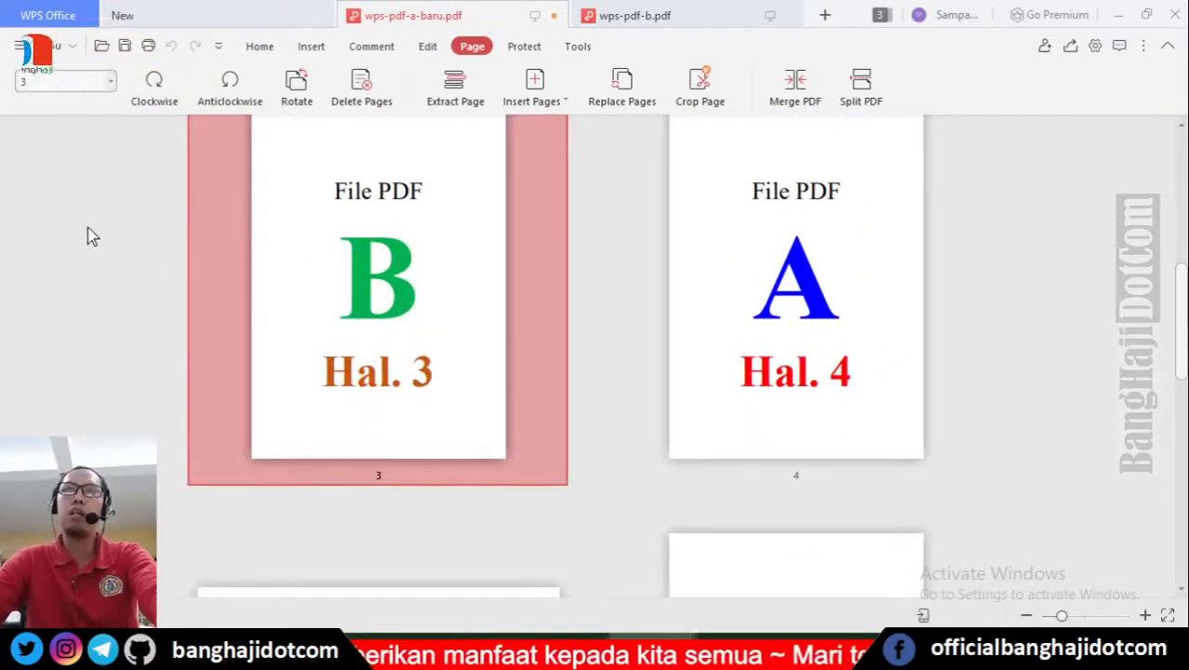
pyautogui.click(231, 93)
pyautogui.scroll(5, 608, 385)
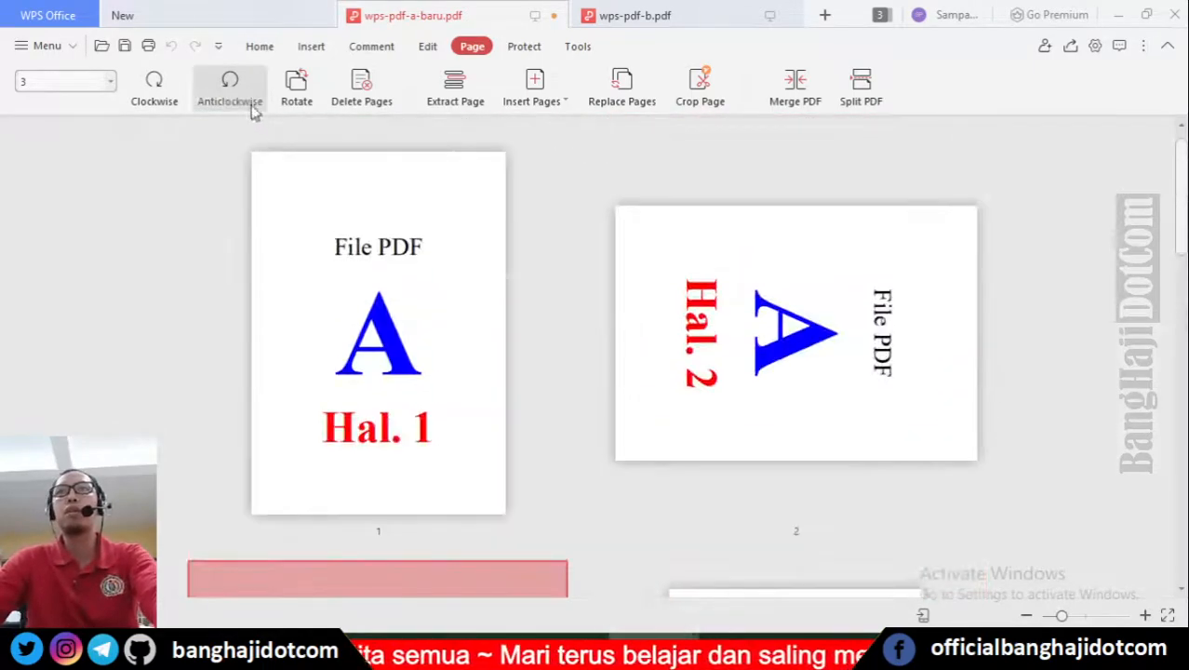
pyautogui.click(124, 47)
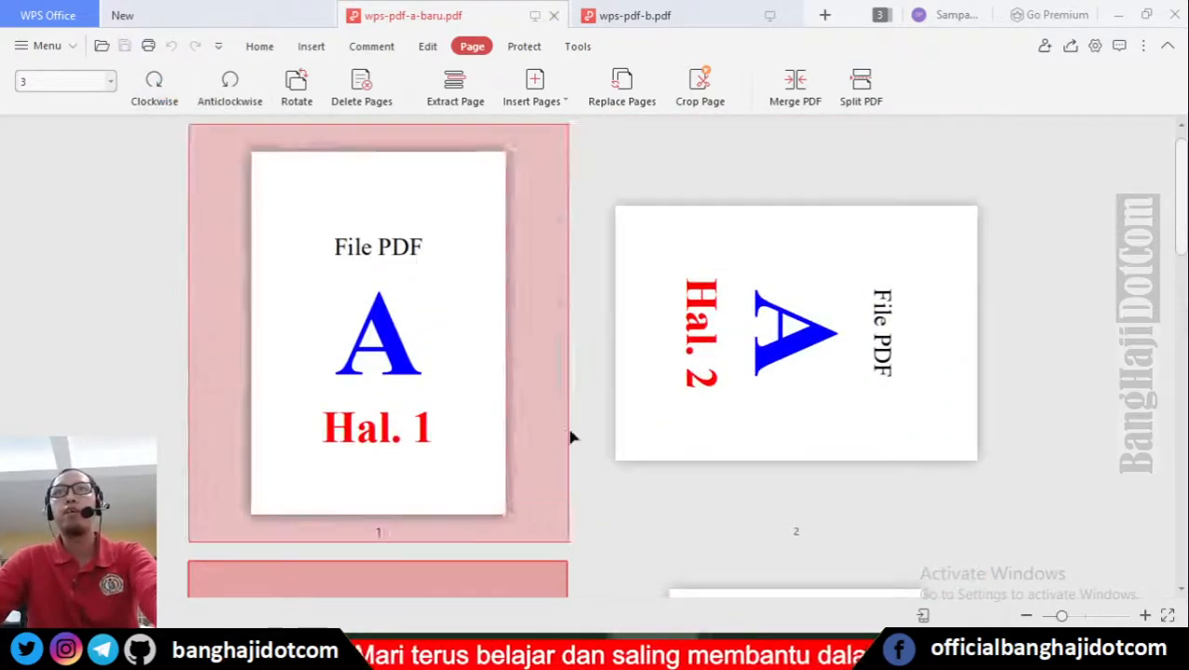
# - Examine the page orientations of the saved file through to page 7 and back to page 1, and clear the page selection
pyautogui.scroll(-5, 786, 344)
pyautogui.scroll(-4, 784, 349)
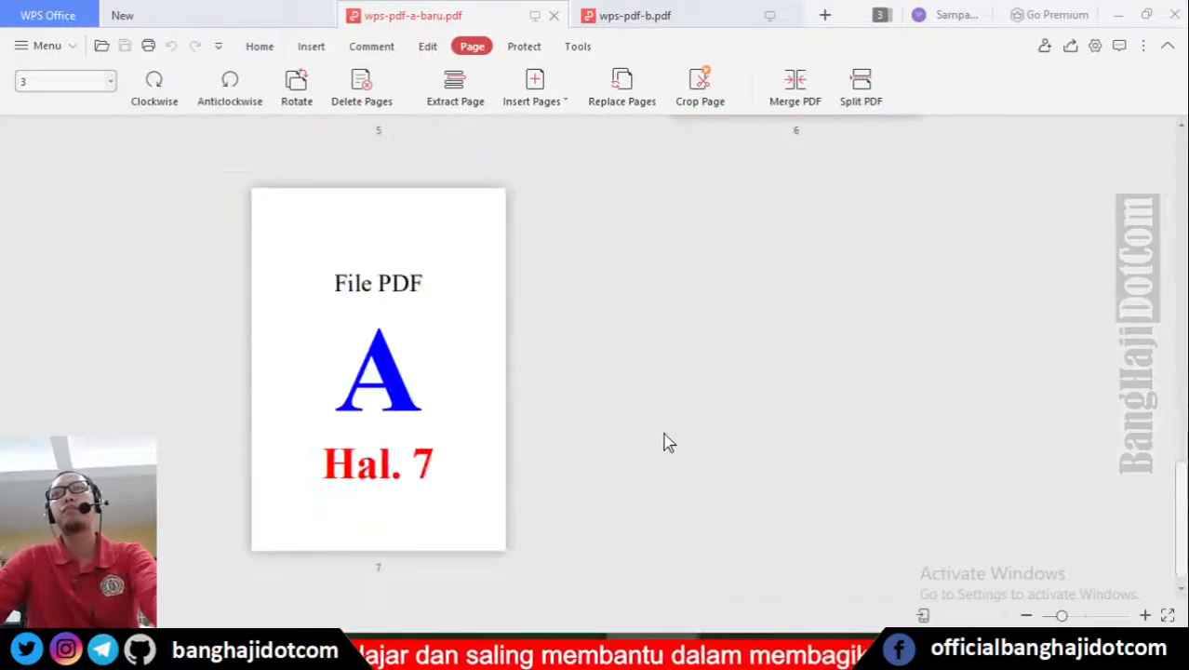
pyautogui.click(656, 440)
pyautogui.scroll(4, 633, 428)
pyautogui.scroll(2, 605, 400)
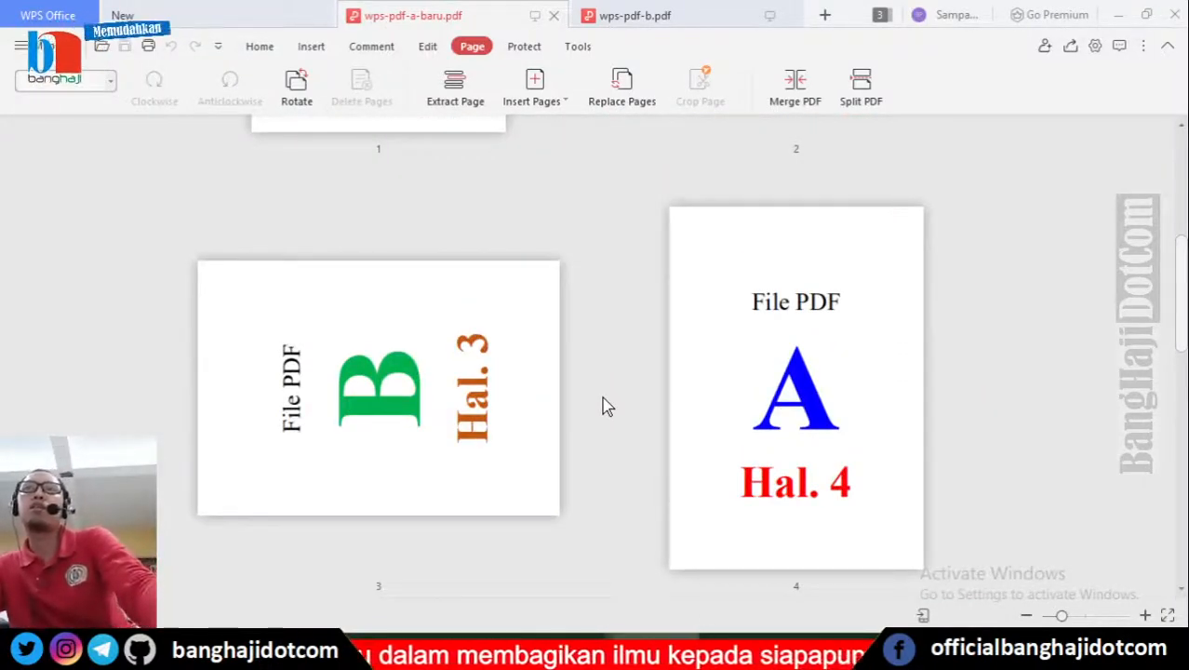
pyautogui.scroll(3, 602, 398)
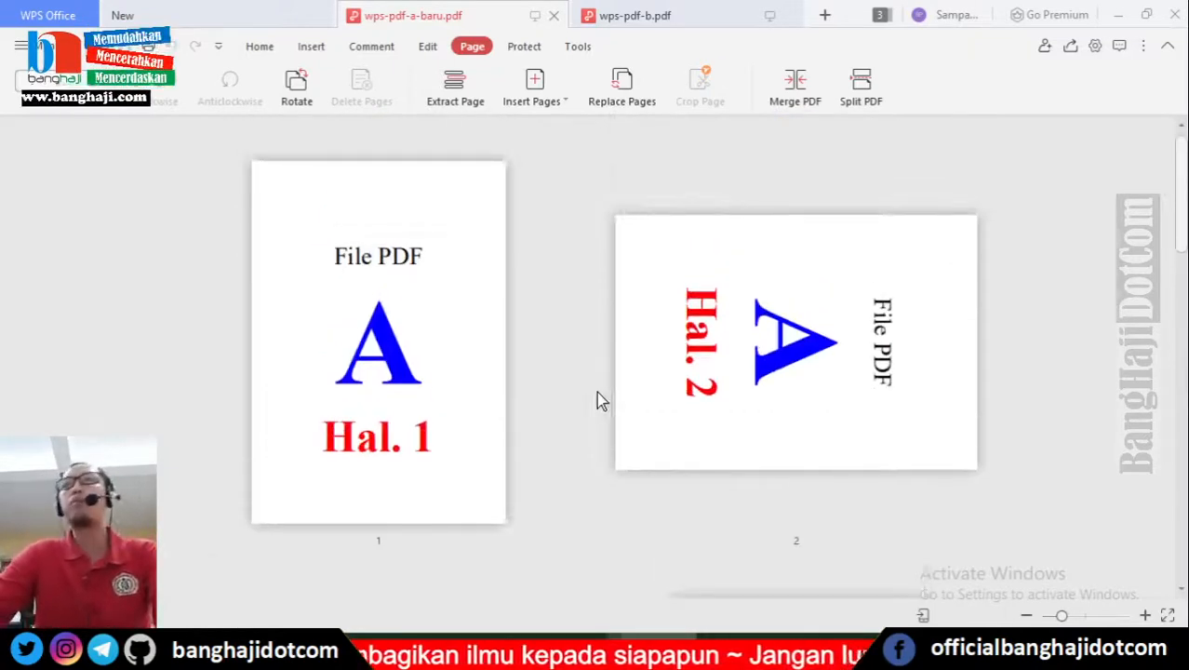
pyautogui.moveTo(559, 250)
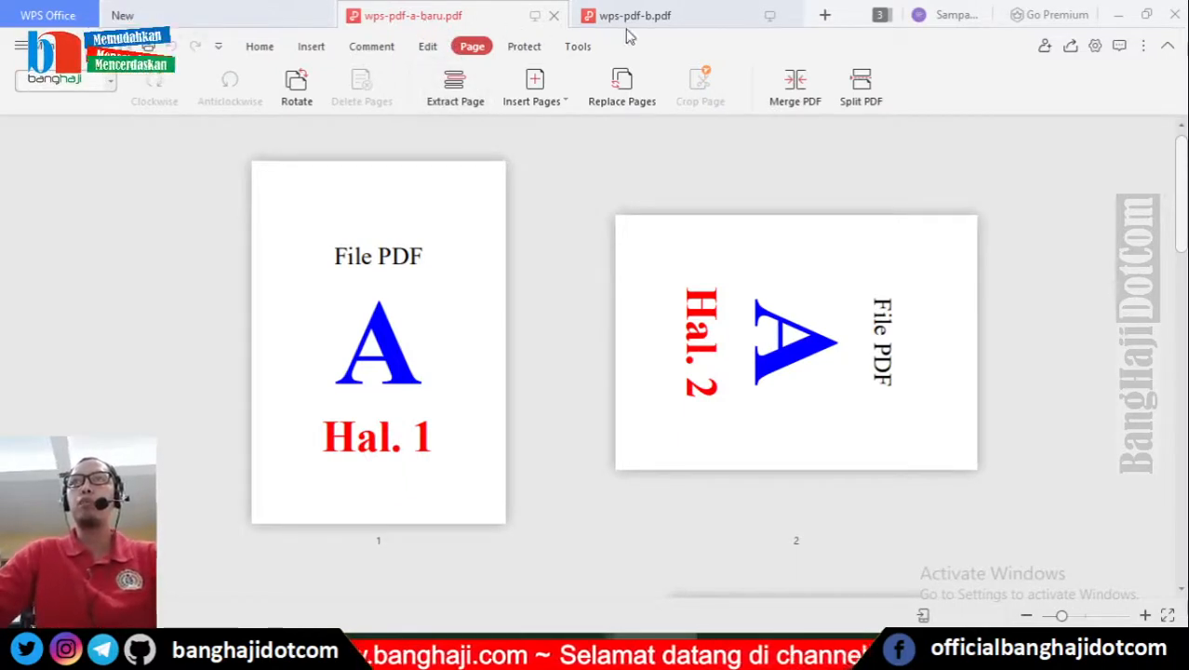
# - Close both wps-pdf-a-baru.pdf and wps-pdf-b.pdf
pyautogui.click(670, 28)
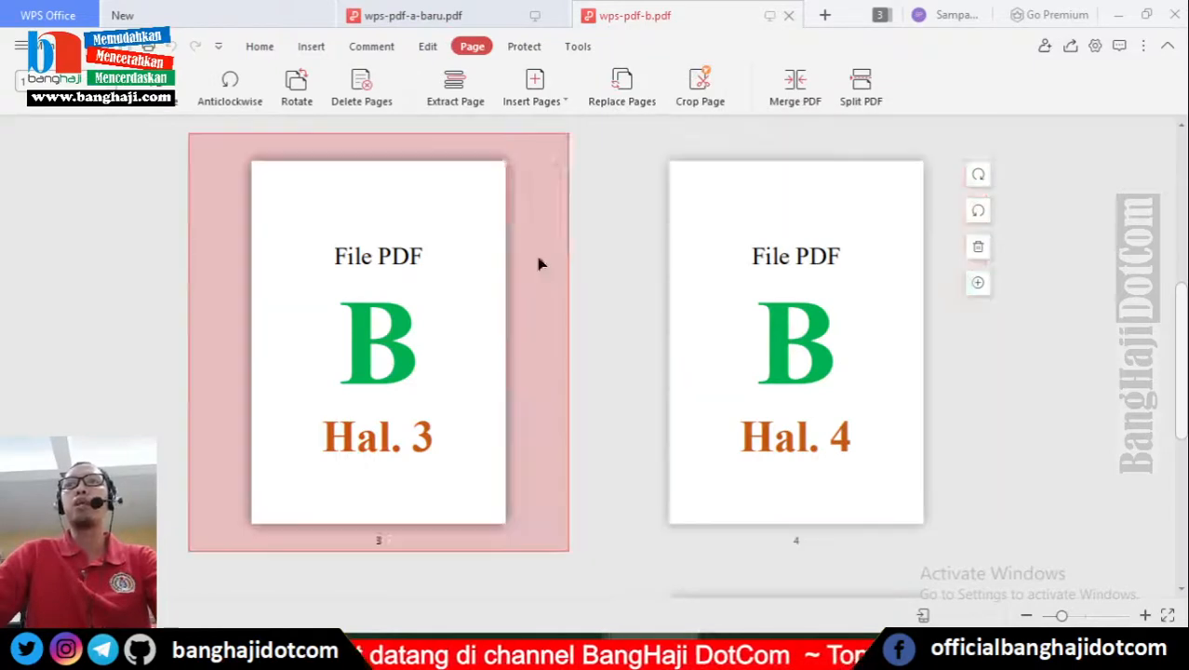
pyautogui.click(447, 15)
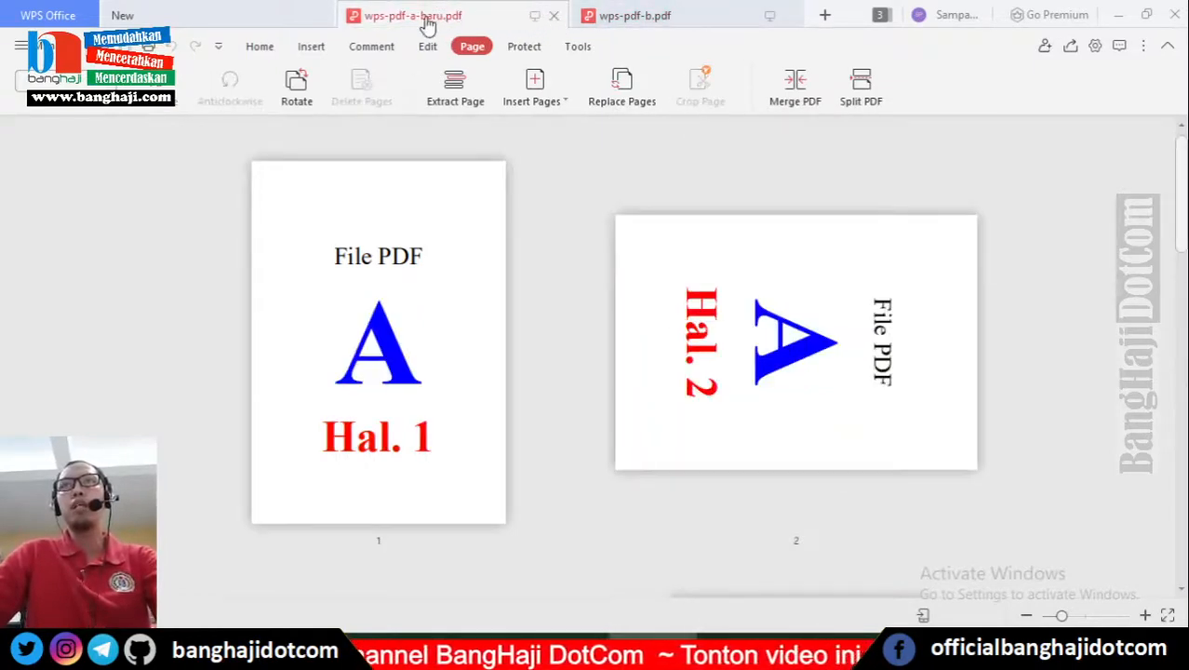
pyautogui.click(553, 18)
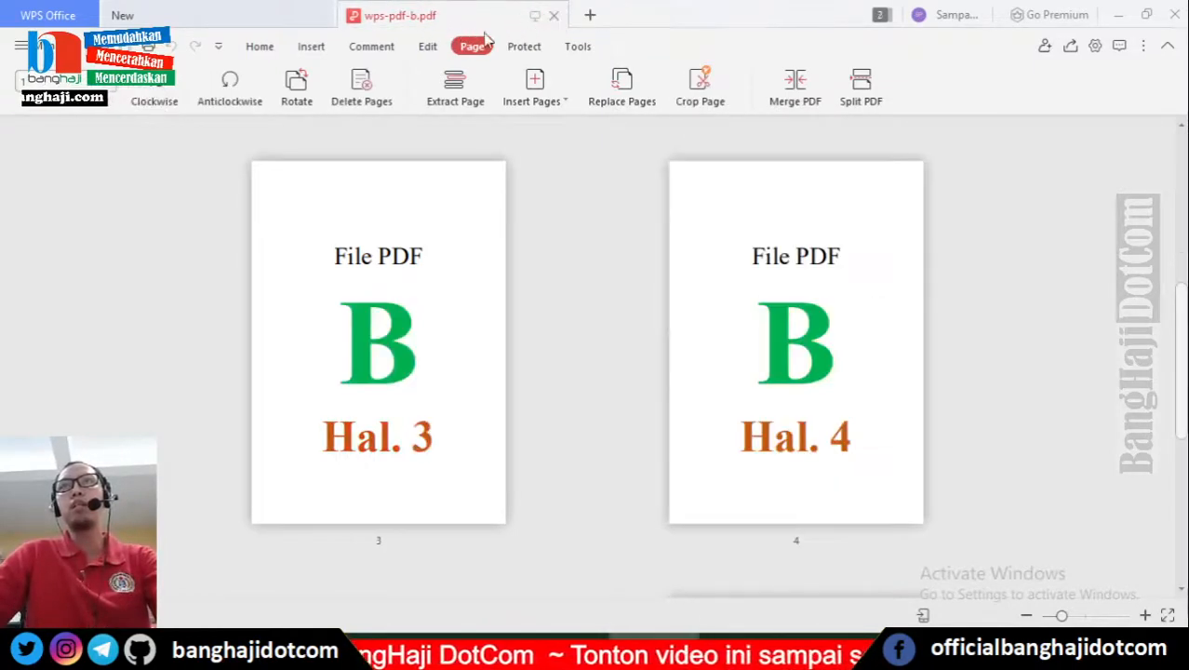
pyautogui.click(554, 18)
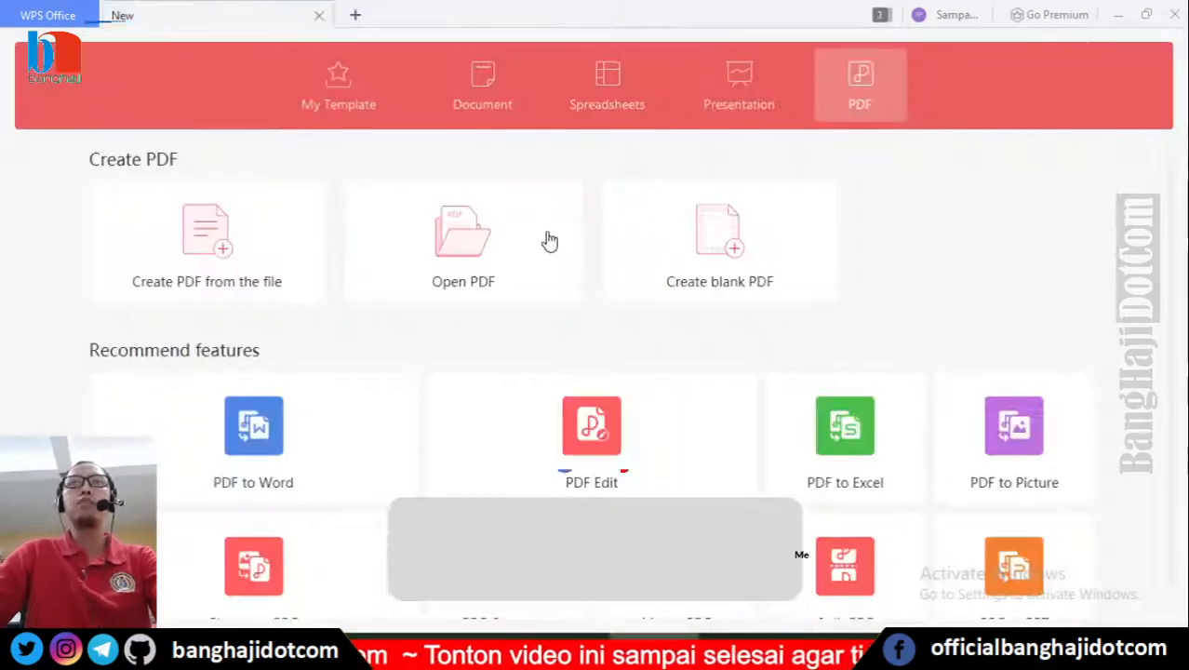
# - Open the original wps-pdf-a.pdf from the ^_bhc folder
pyautogui.click(455, 275)
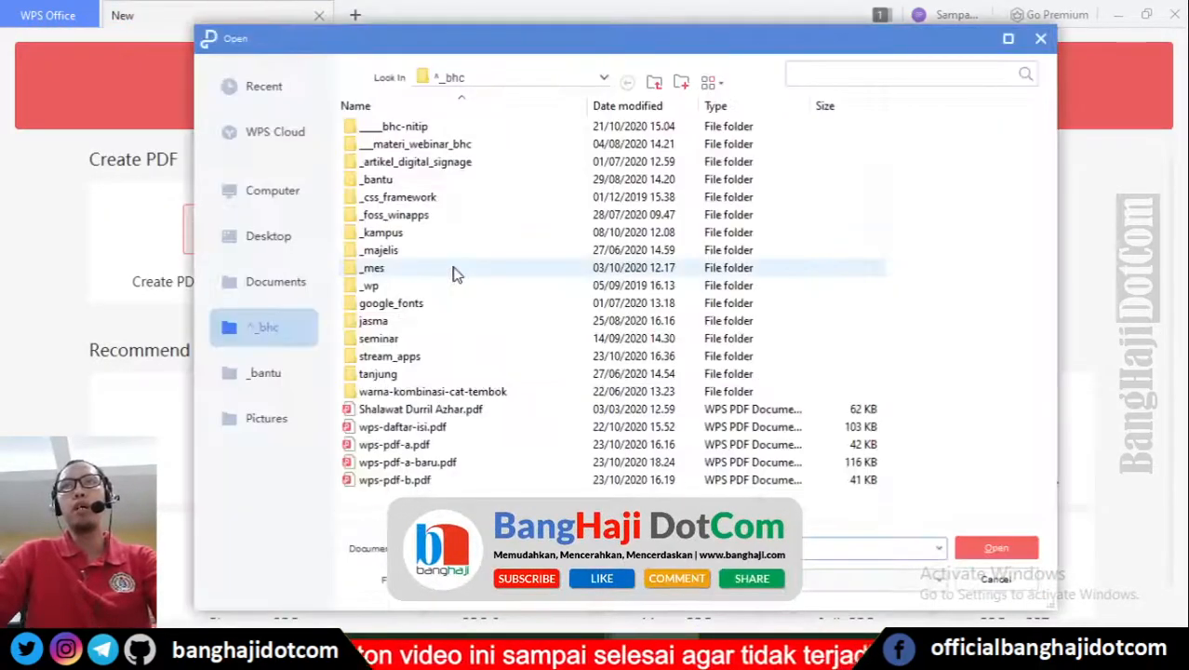
pyautogui.click(426, 446)
pyautogui.click(979, 543)
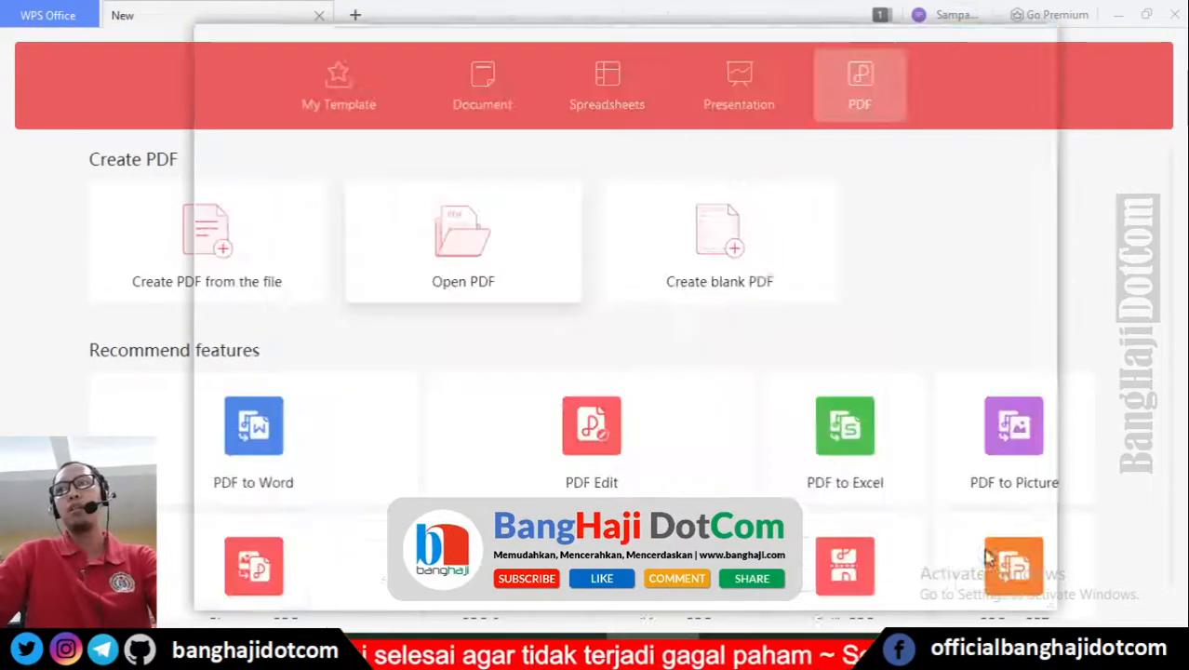